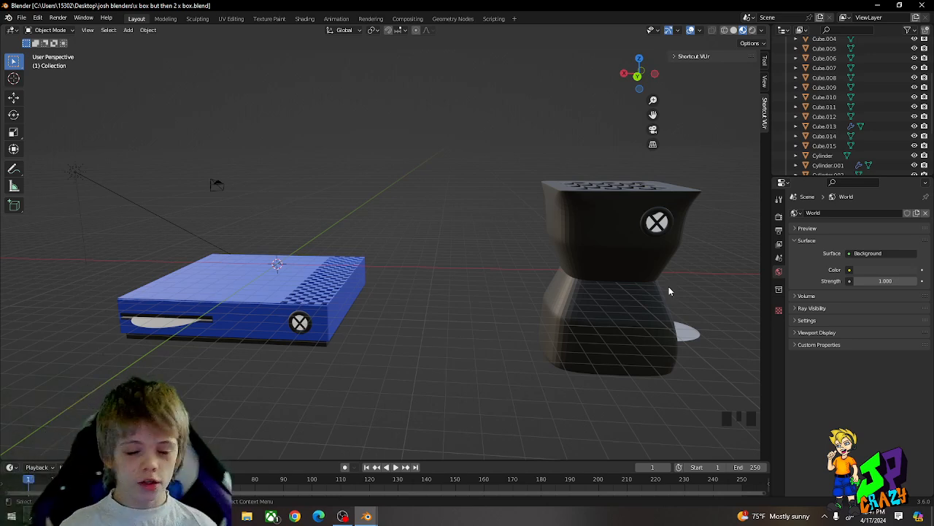
Select the X logo parts on the black tower console and move them together along the X axis across its front.
left_click(541, 316)
left_click(664, 236)
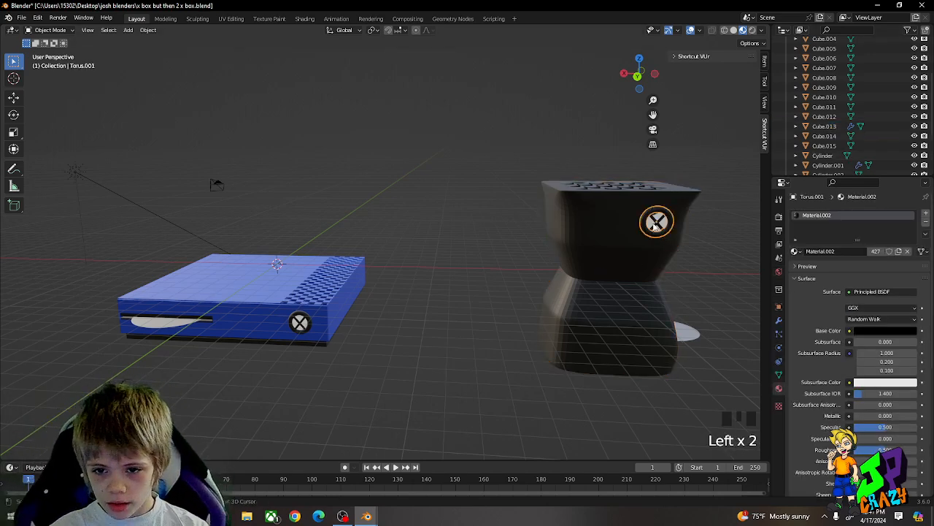
left_click(656, 223)
middle_click_drag(656, 223, 621, 222)
left_click(681, 209, "shift")
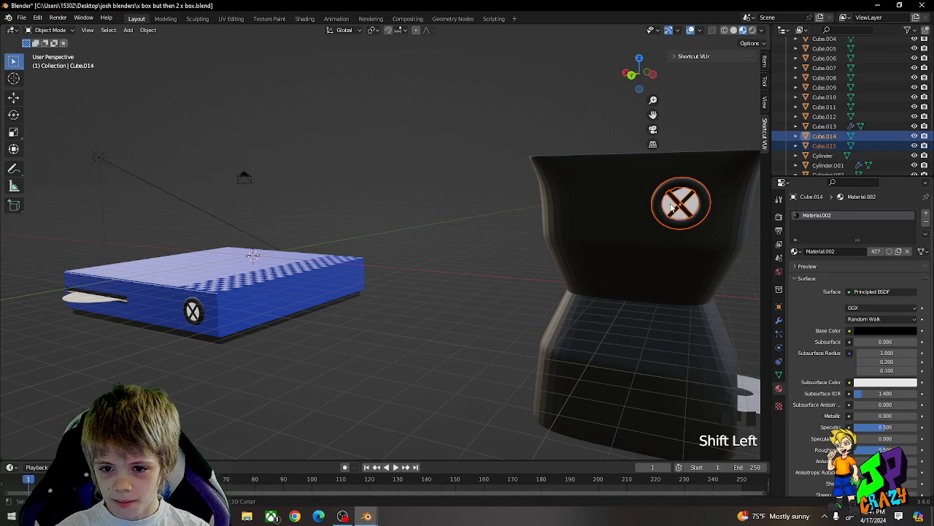
key("g")
key("x")
left_click(622, 216)
Open the black tower body for mesh editing and select the narrowed waist faces on its front and adjoining side.
key("Tab")
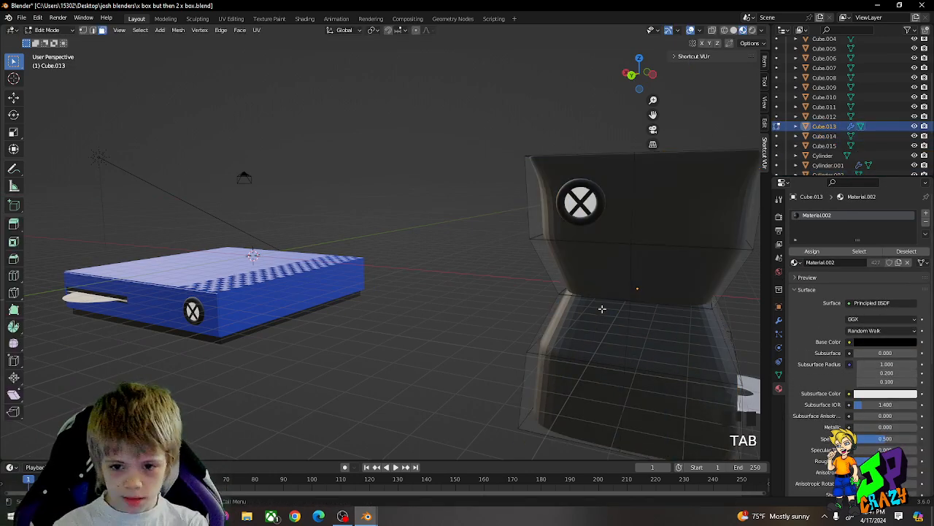
left_click(603, 305)
left_click(647, 309, "shift")
left_click(679, 339, "shift")
left_click(623, 290, "shift")
middle_click_drag(623, 290, 325, 334)
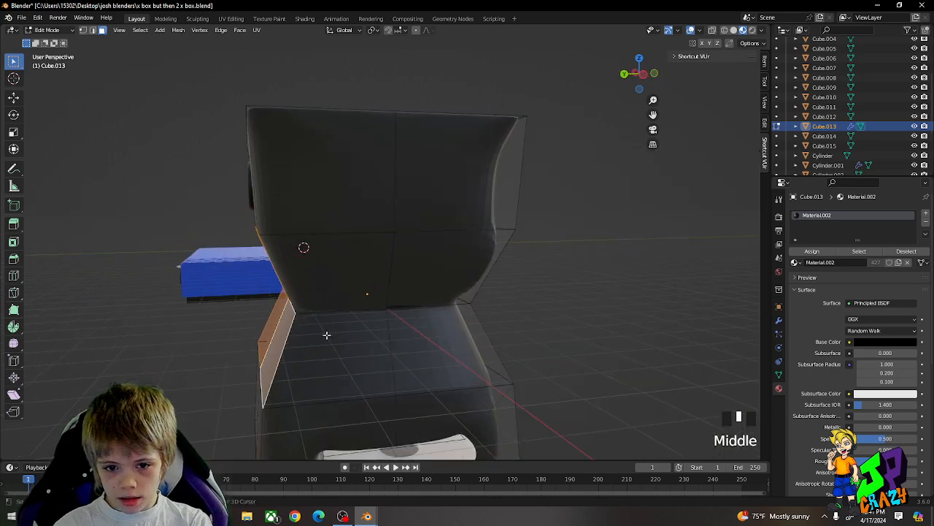
left_click(327, 334, "shift")
left_click(425, 269, "shift")
left_click(360, 259, "shift")
left_click(434, 342, "shift")
Extend the selection to the remaining waist faces on the back and far side so the band closes around the body.
middle_click_drag(451, 346, 390, 353)
left_click(146, 342, "shift")
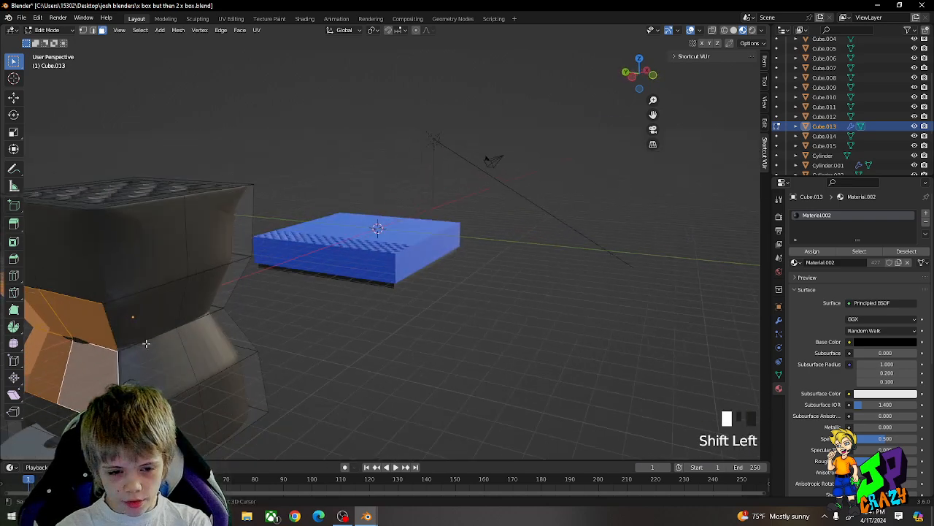
left_click(155, 308, "shift")
left_click(165, 338, "shift")
left_click(220, 339, "shift")
left_click(211, 309, "shift")
middle_click_drag(216, 310, 53, 277)
scroll(410, 266, "up", 2)
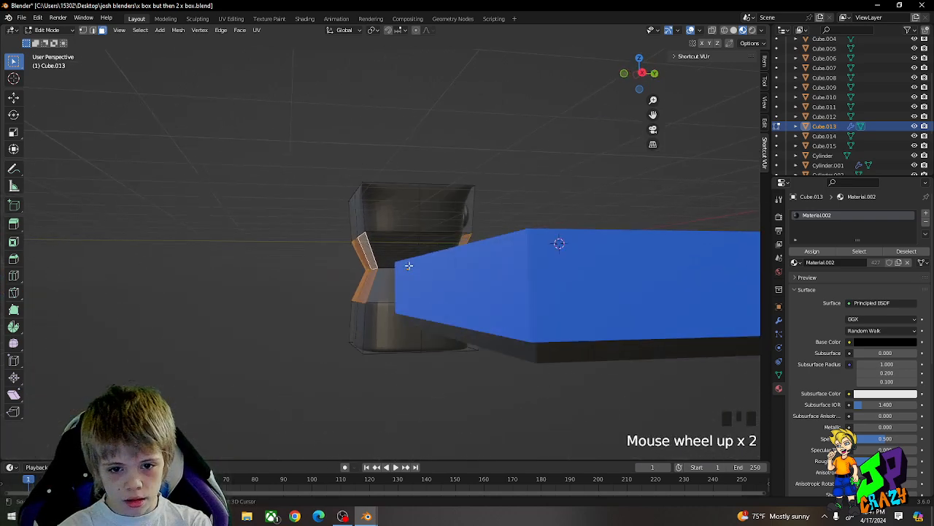
middle_click_drag(409, 266, 261, 234)
left_click(340, 240, "shift")
Resize the selected waist band outward, flatten it along Z and narrow it along Y and X.
key("s")
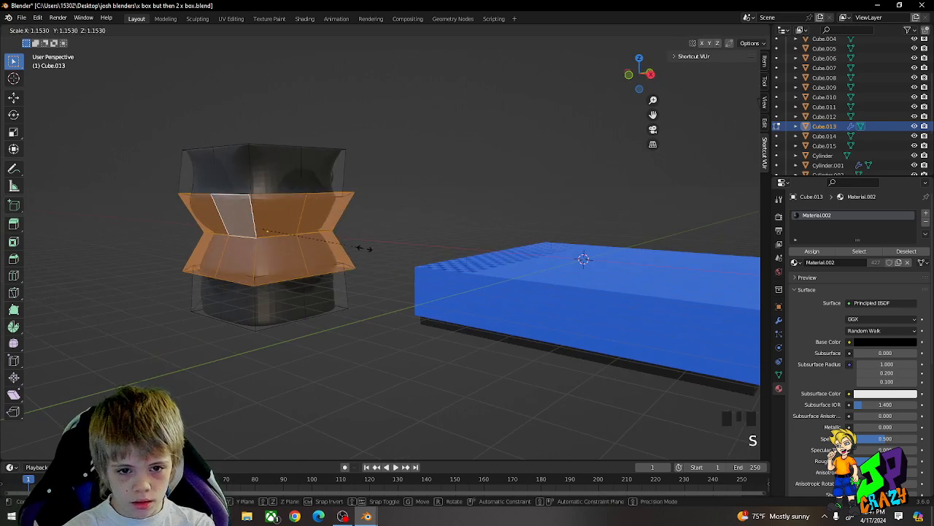
key("z")
key("s")
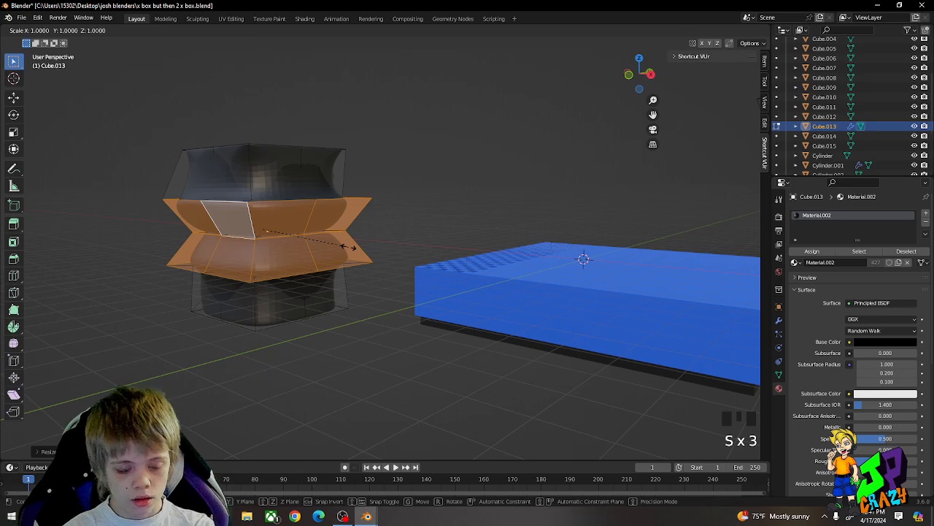
key("y")
left_click(328, 239)
middle_click_drag(329, 239, 414, 248)
key("s")
key("x")
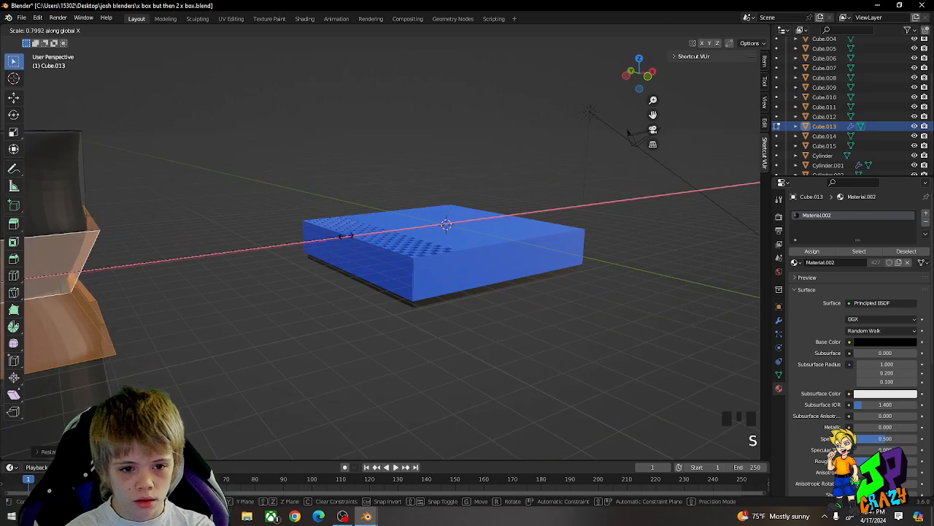
left_click(273, 250)
middle_click_drag(273, 250, 388, 242)
scroll(388, 242, "down", 5)
key("Tab")
key("Tab")
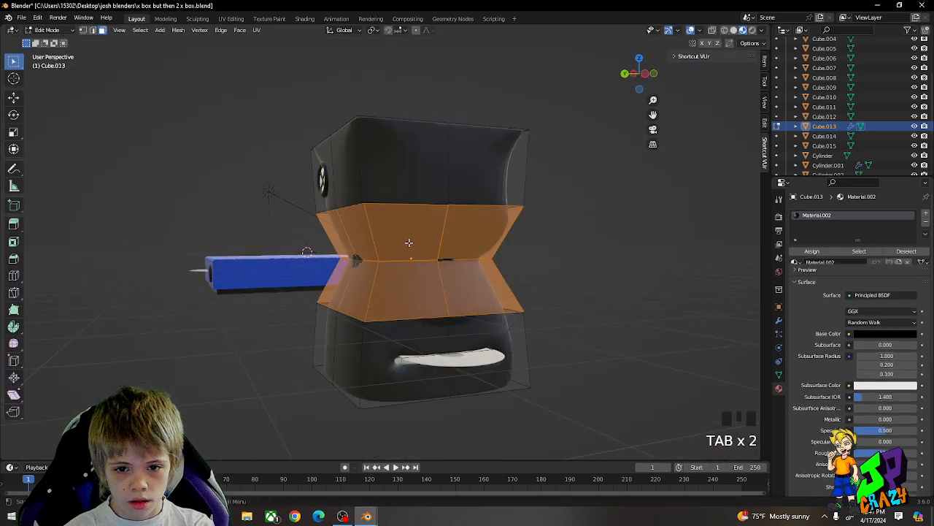
Select the edge loop at the narrowest part of the waist and scale it outward to the width of the lower body.
left_click(92, 30)
left_click(397, 260)
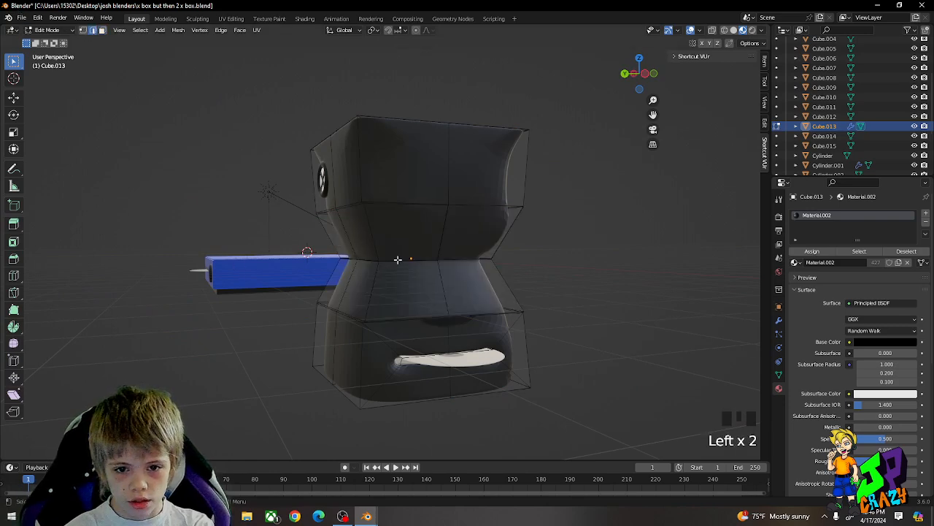
key("s")
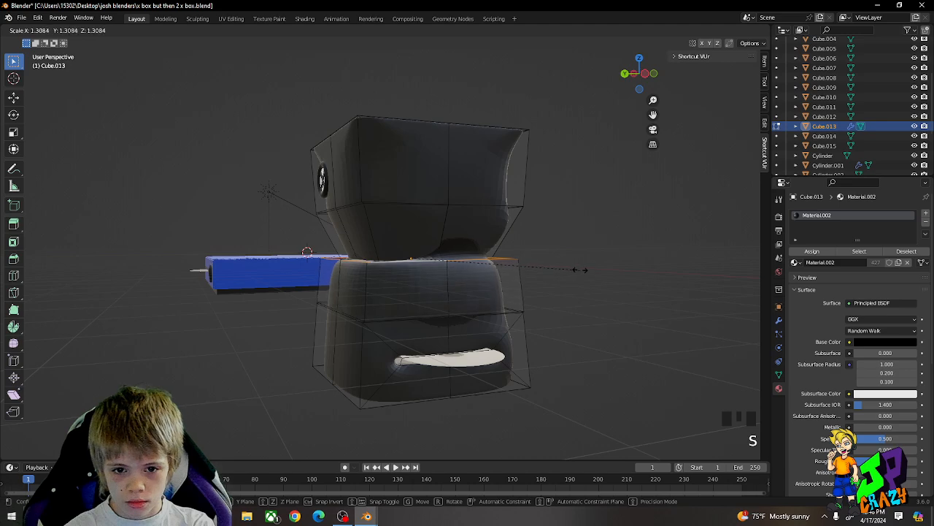
left_click(557, 262)
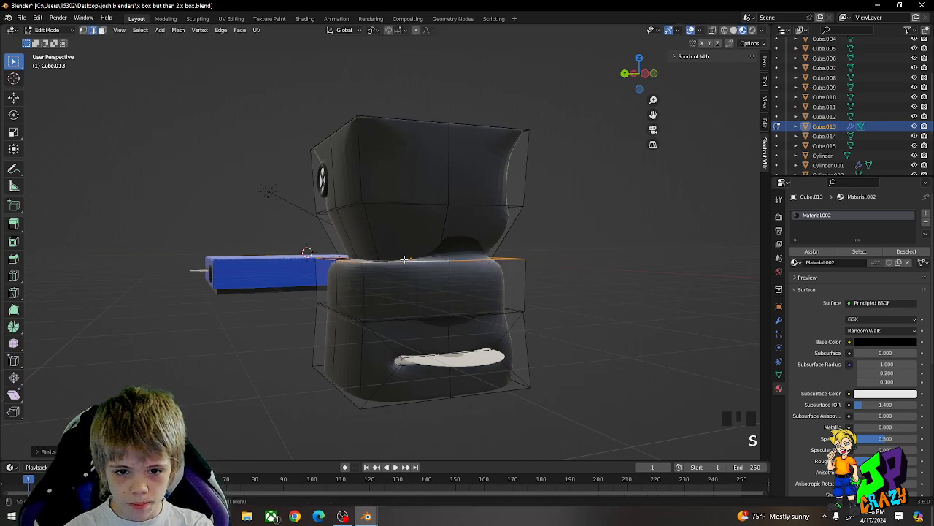
Examine the ledge and the edges around the tower's waist from close up.
scroll(403, 257, "up", 3)
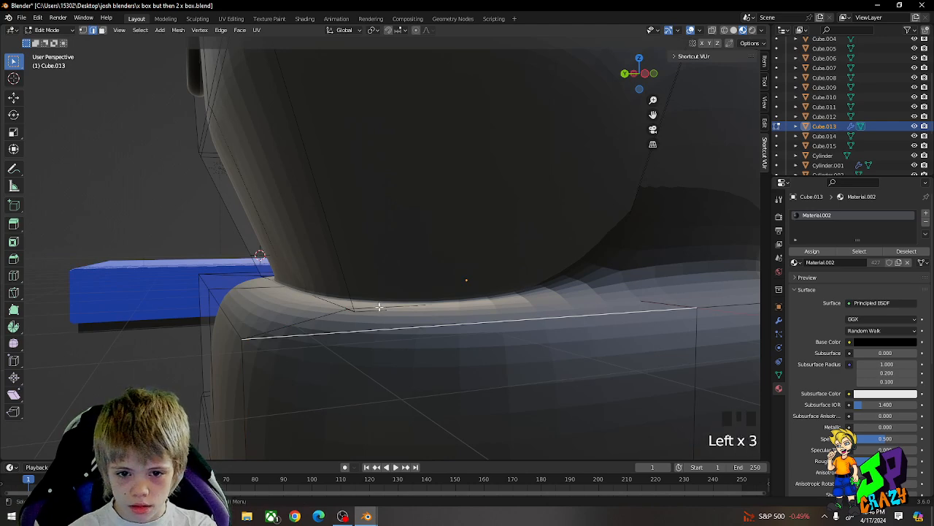
middle_click_drag(379, 308, 447, 280)
scroll(390, 305, "down", 2)
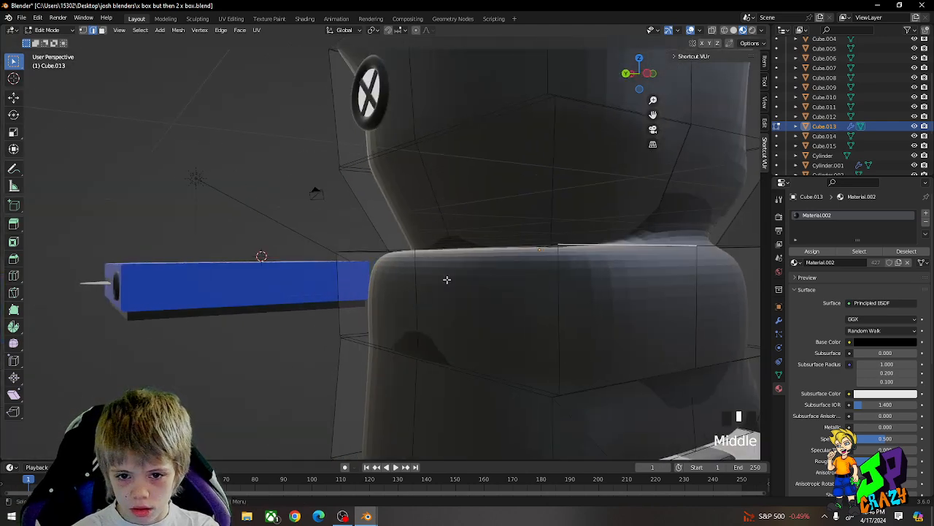
scroll(519, 226, "up", 3)
middle_click_drag(519, 226, 435, 192)
scroll(482, 205, "down", 2)
scroll(503, 238, "down", 1)
middle_click_drag(503, 238, 492, 300, "shift")
scroll(298, 167, "down", 1)
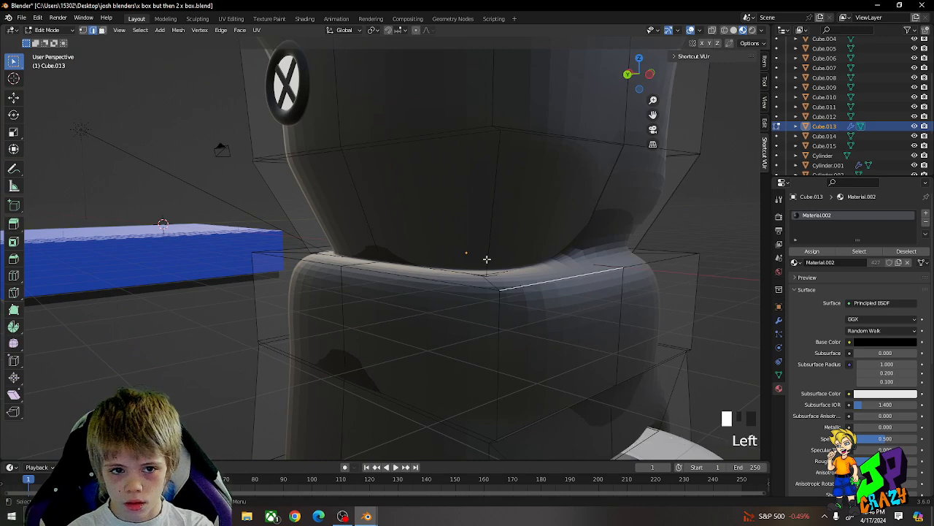
scroll(487, 258, "down", 1)
middle_click_drag(487, 258, 406, 276)
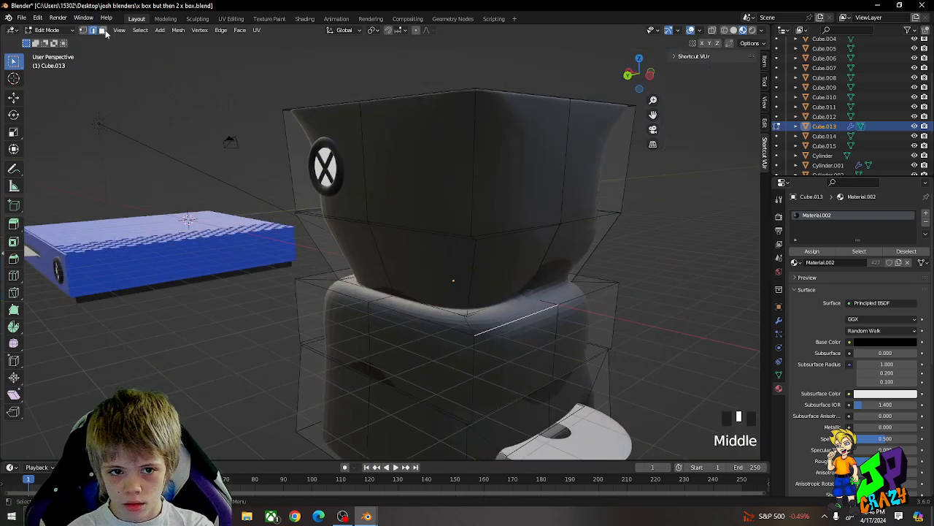
Select several of the ledge faces around the waist, try scaling them, and check the shape outside mesh editing.
left_click(336, 283, "shift")
middle_click_drag(487, 296, 365, 346)
left_click(420, 344, "shift")
left_click(267, 308, "shift")
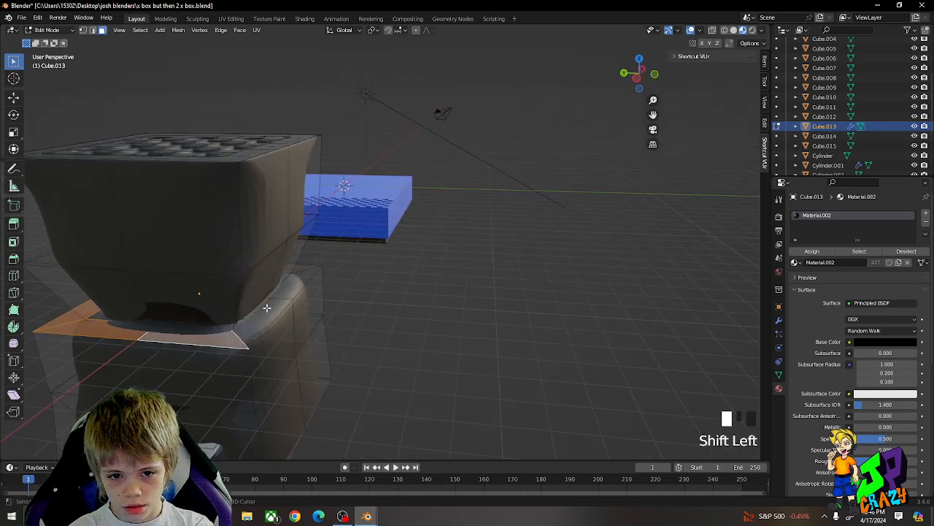
key("s")
left_click(277, 206)
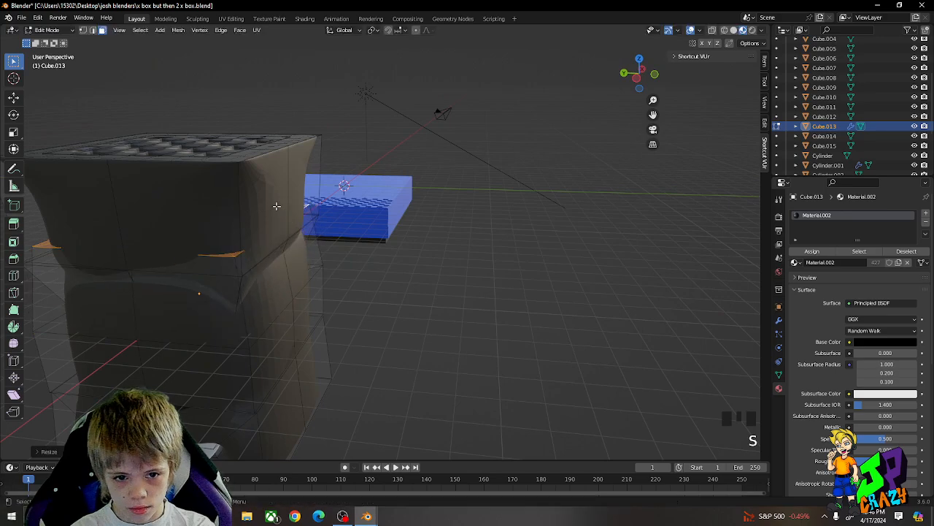
key("Tab")
middle_click_drag(271, 192, 577, 249)
key("Tab")
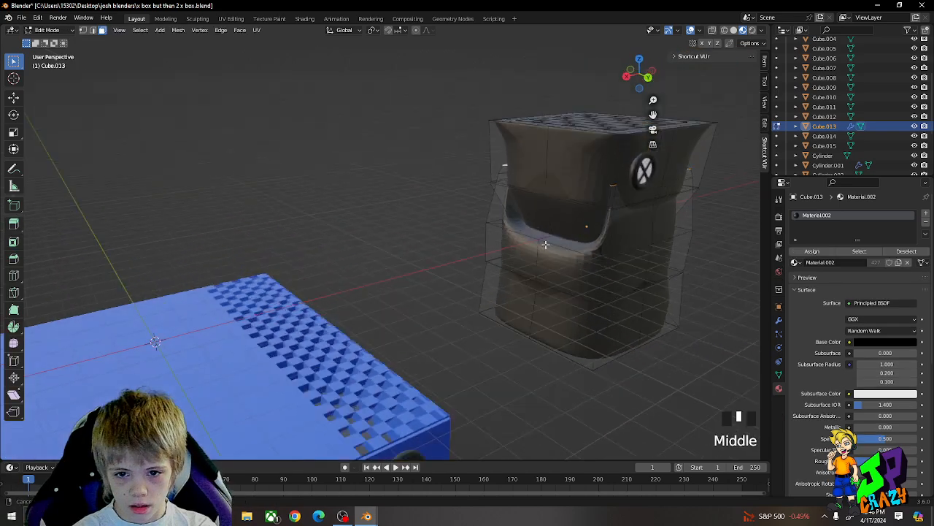
Undo the scaling of the ledge faces and the most recent face selections.
key("ctrl+z")
key("ctrl+z")
key("ctrl+z")
key("ctrl+z")
key("ctrl+z")
key("ctrl+z")
key("ctrl+z")
key("ctrl+z")
key("ctrl+z")
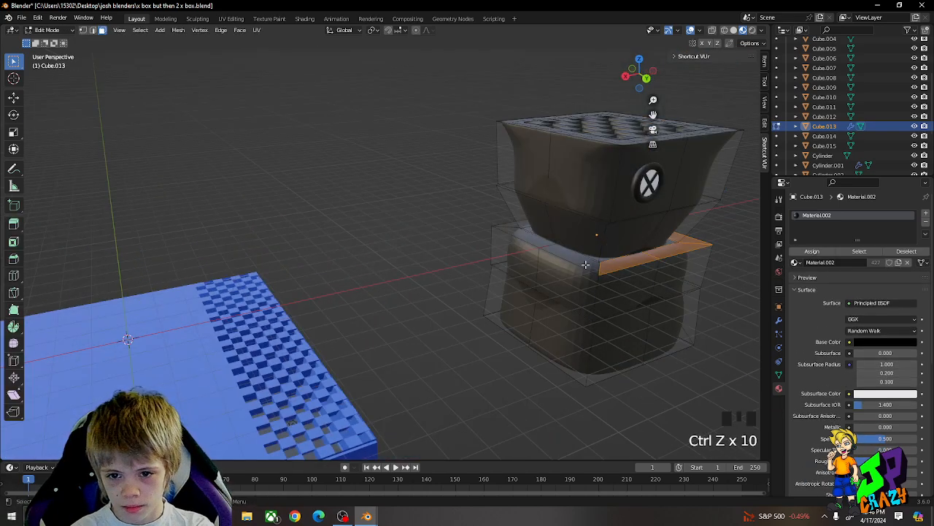
Select the ledge faces around the waist, extrude them up toward the upper body and scale the extrusion.
middle_click_drag(539, 234, 656, 261)
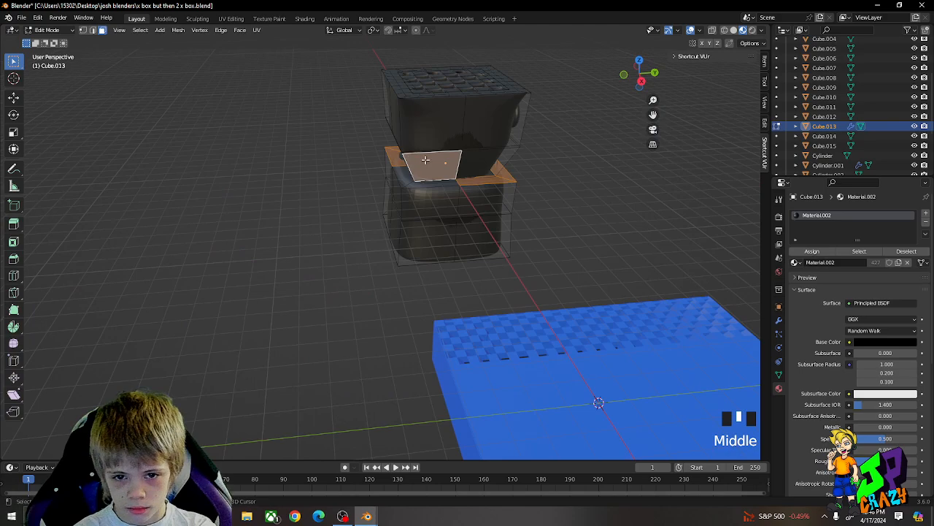
middle_click_drag(432, 186, 591, 191)
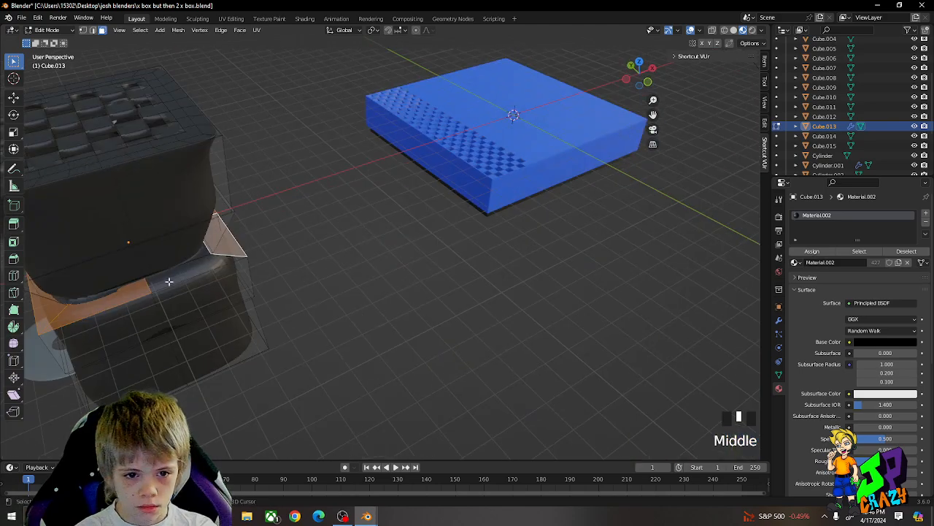
middle_click_drag(169, 281, 378, 236)
key("s")
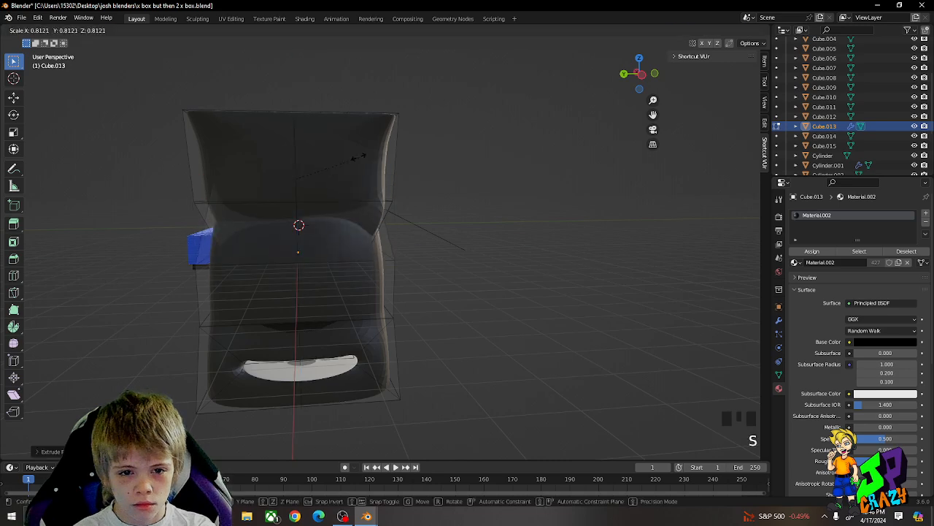
left_click(372, 157)
Adjust the position and size of the extruded faces to fill the waist, and return to Object Mode.
key("e")
middle_click_drag(371, 157, 297, 397)
right_click(374, 162)
key("g")
right_click(380, 172)
key("g")
left_click(373, 201)
key("s")
key("Tab")
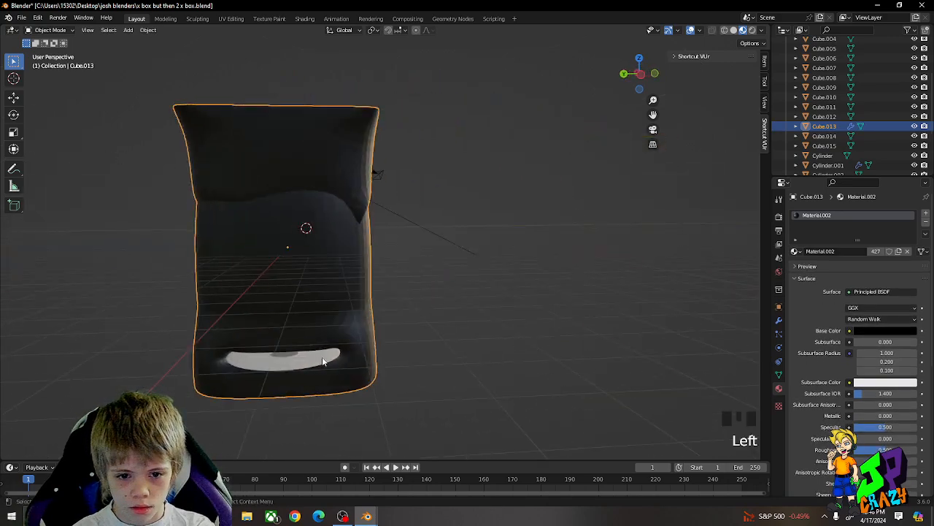
Select the disc at the tower's base, switch the viewport to rendered shading and examine the glowing top vents.
middle_click_drag(323, 360, 483, 340)
left_click(431, 331)
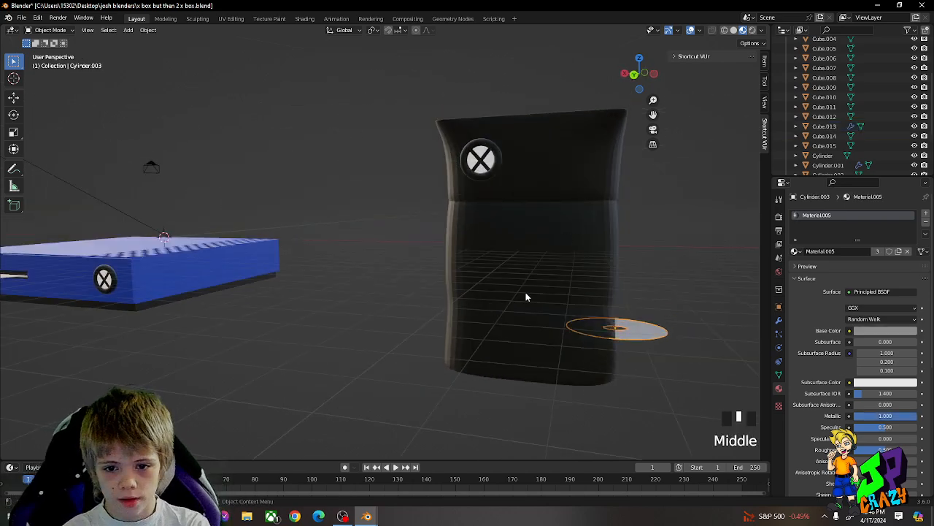
middle_click_drag(324, 322, 328, 50)
middle_click_drag(428, 133, 456, 108)
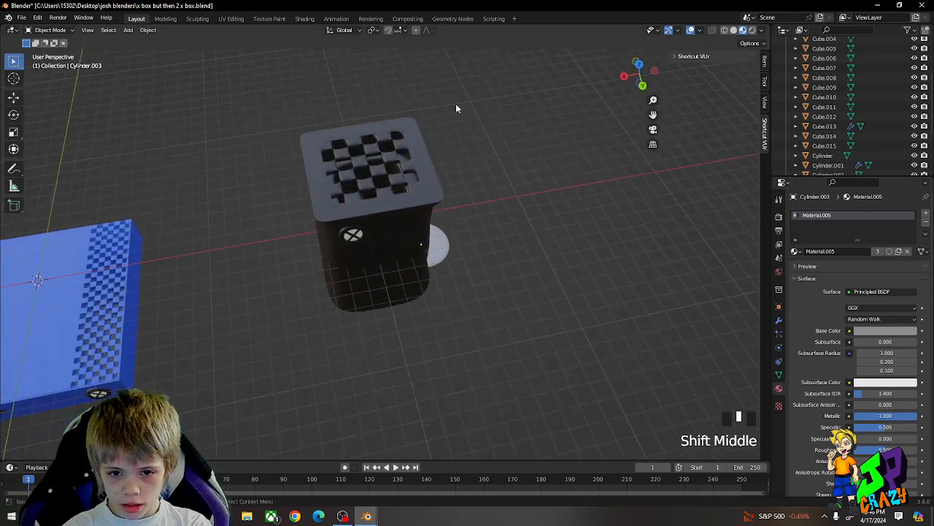
left_click(747, 30)
mouse_move(638, 137)
middle_mouse_down()
mouse_move(520, 210)
mouse_move(421, 183)
middle_mouse_up()
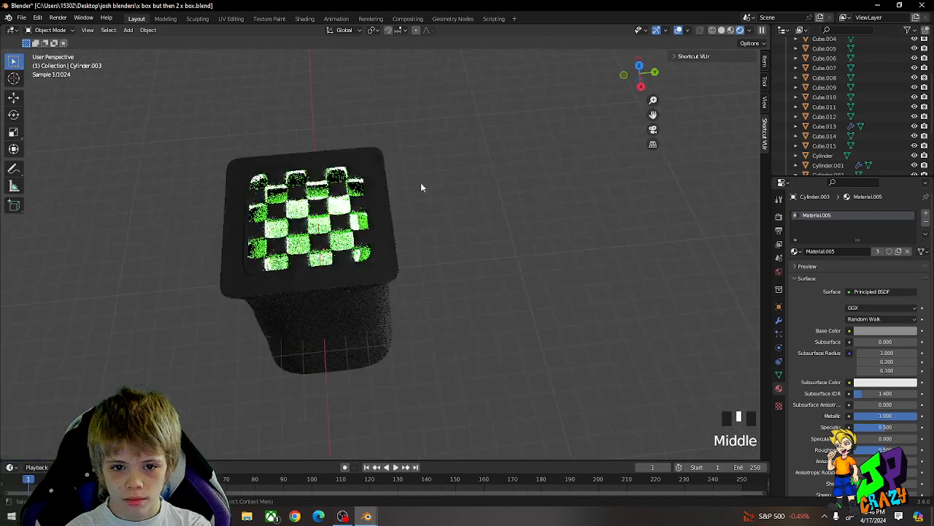
scroll(513, 385, "down", 3)
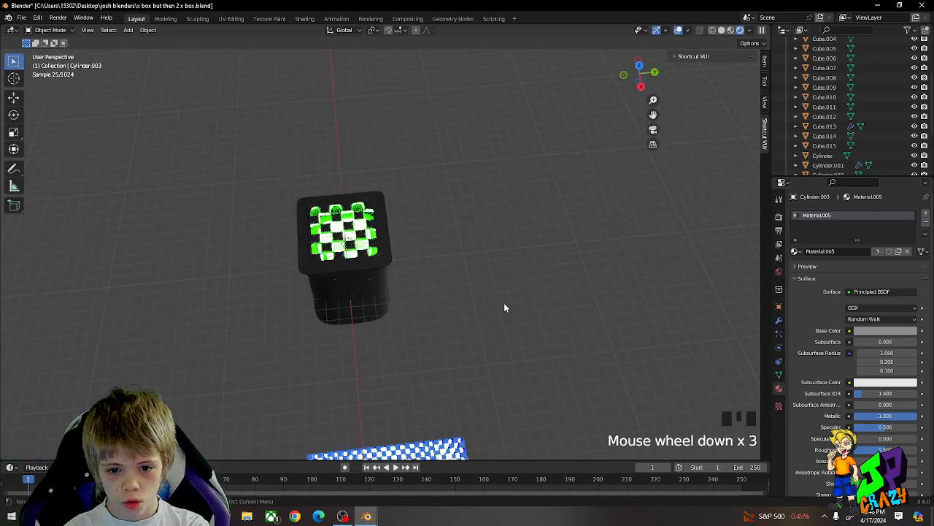
scroll(504, 307, "down", 1)
middle_click_drag(469, 323, 377, 258)
Add a cube mesh to the scene.
left_click(376, 256)
key("shift+a")
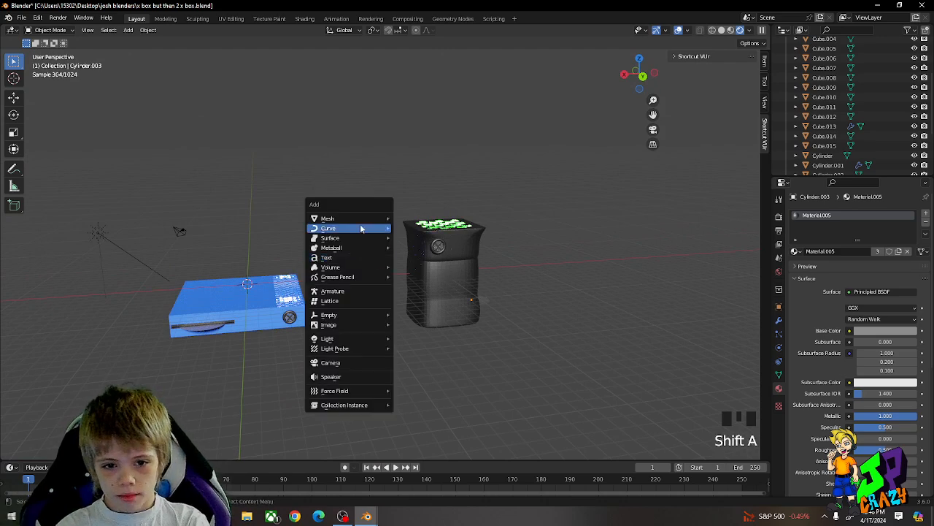
key("shift+a")
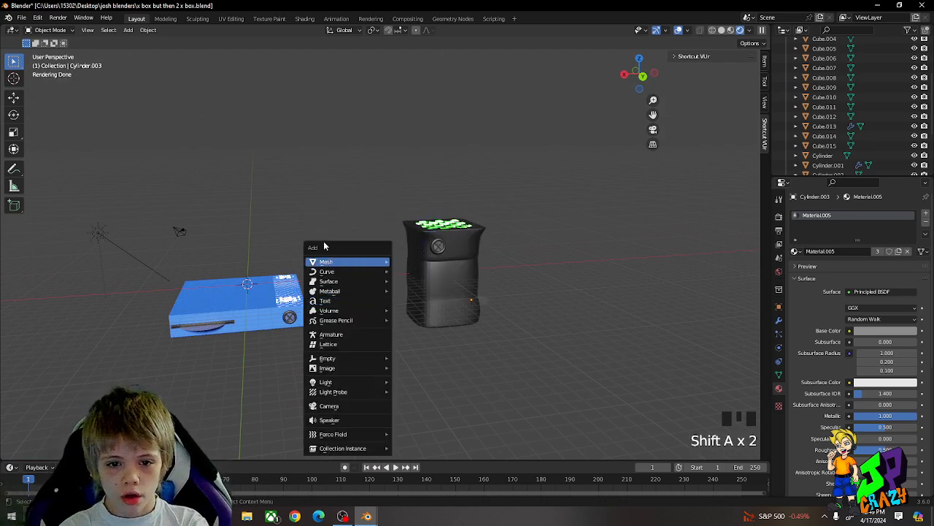
mouse_move(390, 263)
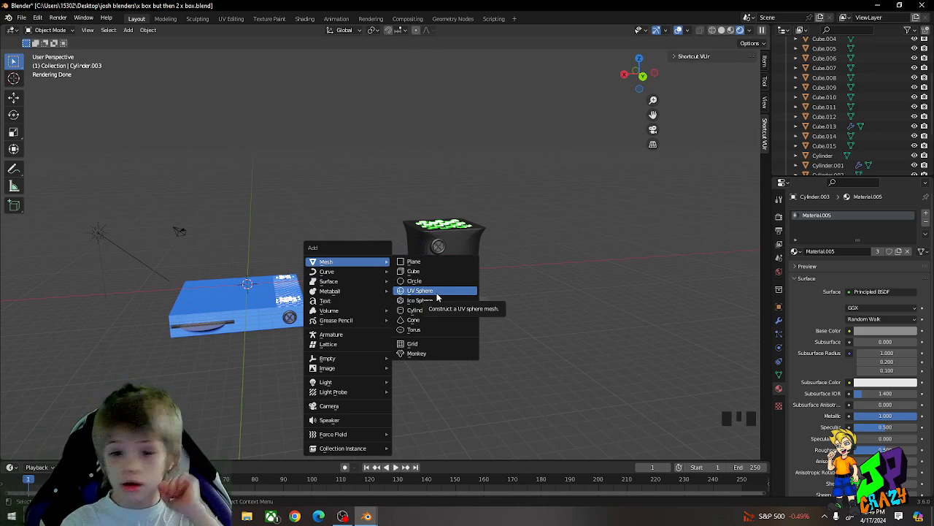
mouse_move(349, 289)
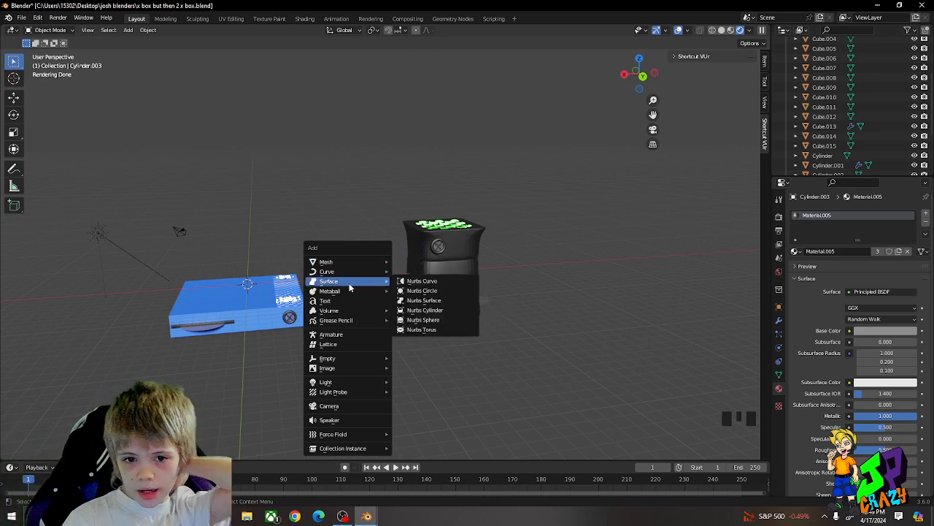
mouse_move(342, 269)
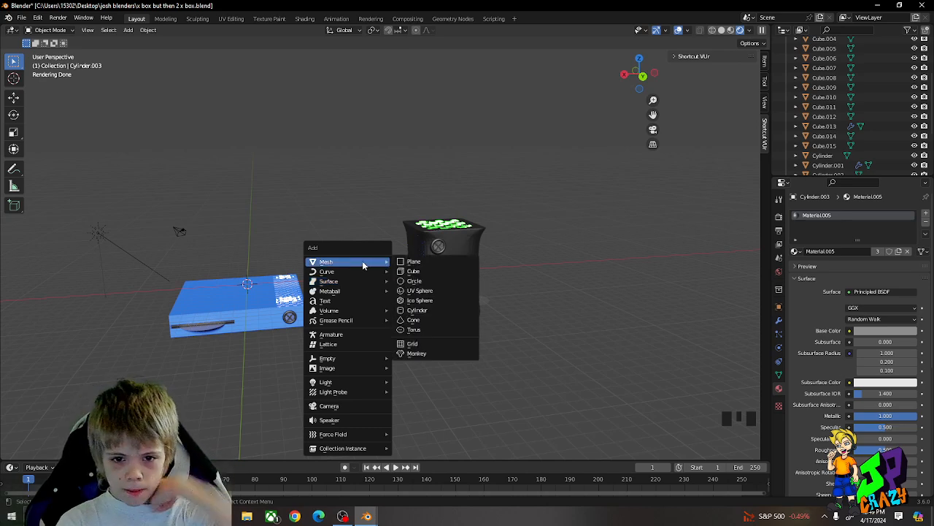
left_click(446, 271)
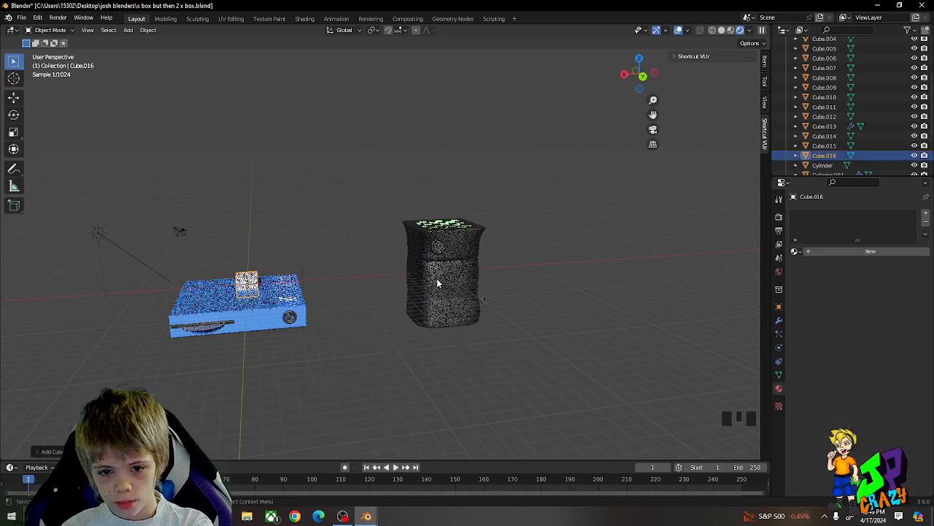
Flatten the new cube along Z and move it along X over to the black tower.
key("s")
key("z")
left_click(262, 272)
middle_click_drag(262, 272, 317, 248)
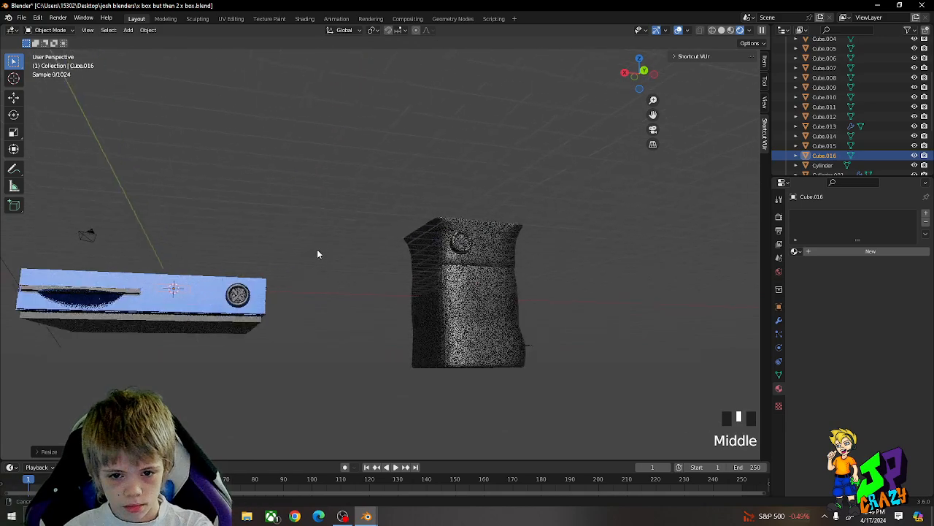
key("g")
key("x")
left_click(592, 267)
middle_click_drag(592, 267, 538, 336)
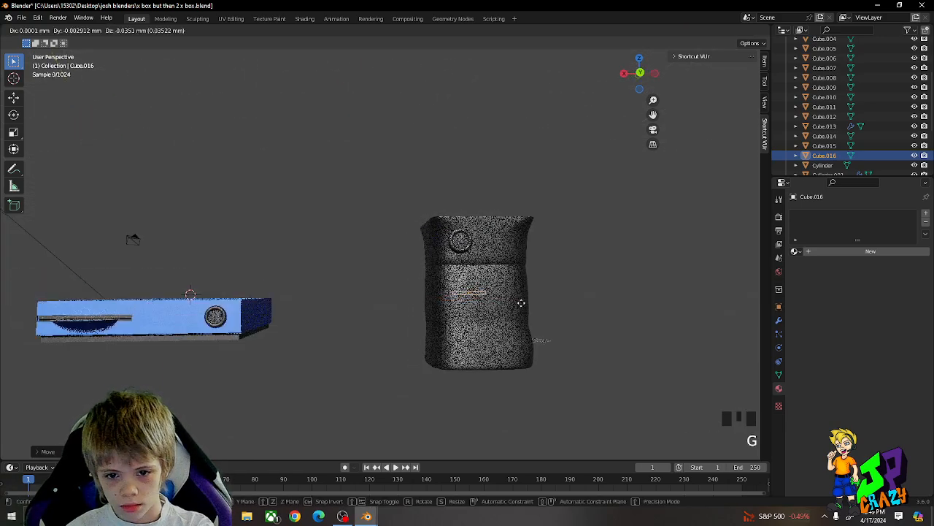
Lower the flat slab along Z below the tower's base and shift it along X under the tower.
key("g")
key("z")
key("g")
key("x")
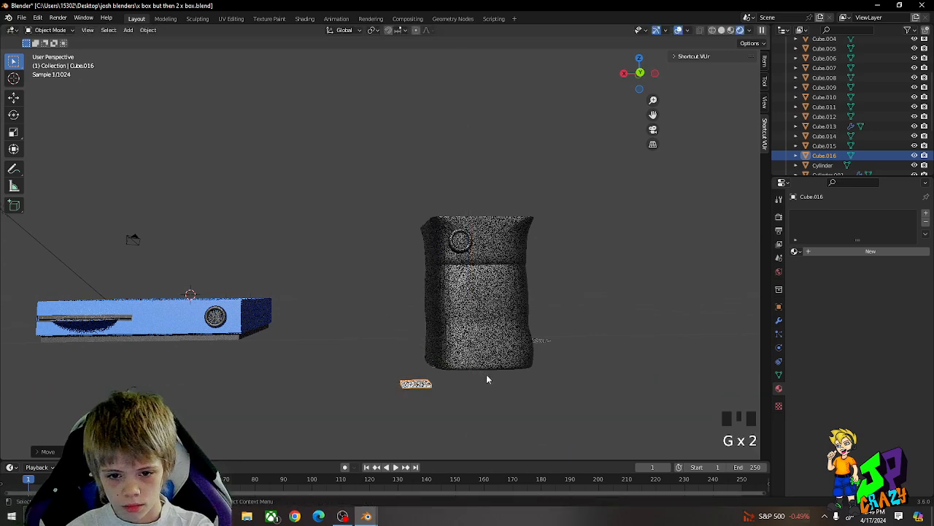
key("5")
left_click(560, 384)
Enlarge the slab well beyond the tower's footprint and reduce its thickness along Z.
middle_click_drag(561, 384, 449, 333)
key("s")
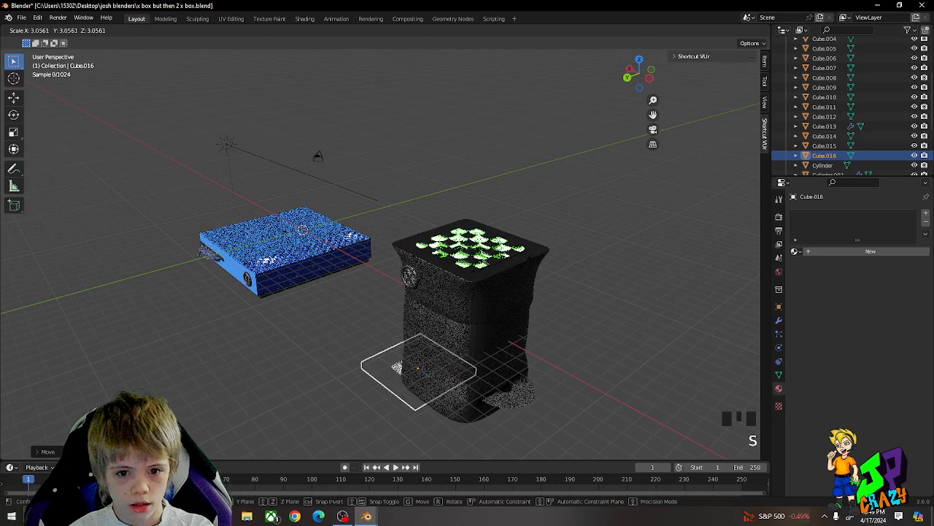
left_click(365, 131)
middle_click_drag(365, 131, 366, 107)
scroll(366, 108, "down", 2)
key("s")
middle_click(398, 211)
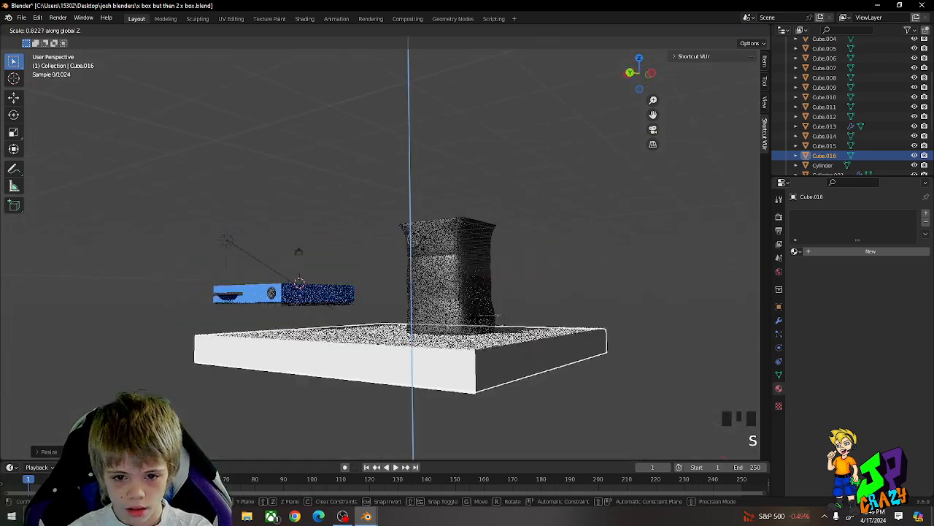
left_click(412, 274)
Reposition the slab beneath the tower and adjust its overall size.
key("g")
middle_click(431, 277)
left_click(459, 281)
key("g")
left_click(463, 266)
key("s")
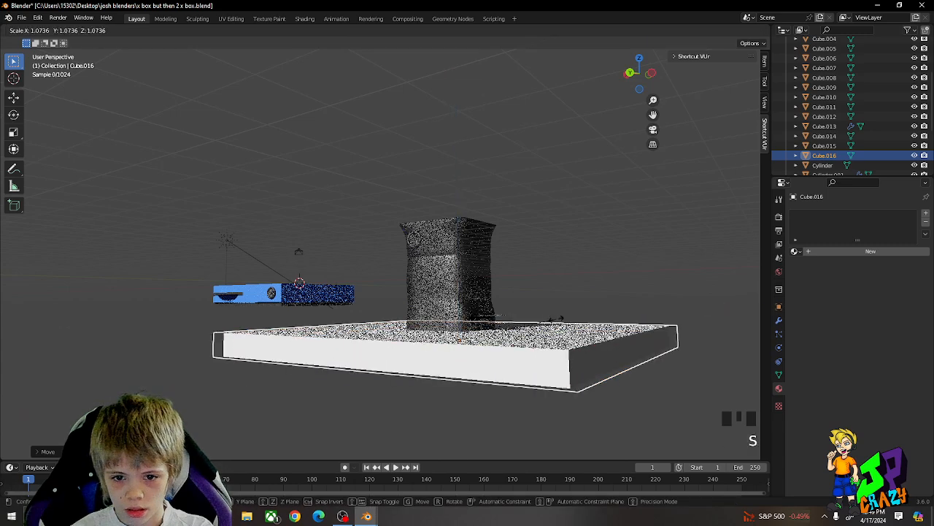
left_click(495, 321)
Thin the slab further along Z and raise it to meet the tower's base.
middle_click_drag(495, 322, 418, 319)
key("s")
middle_click(475, 302)
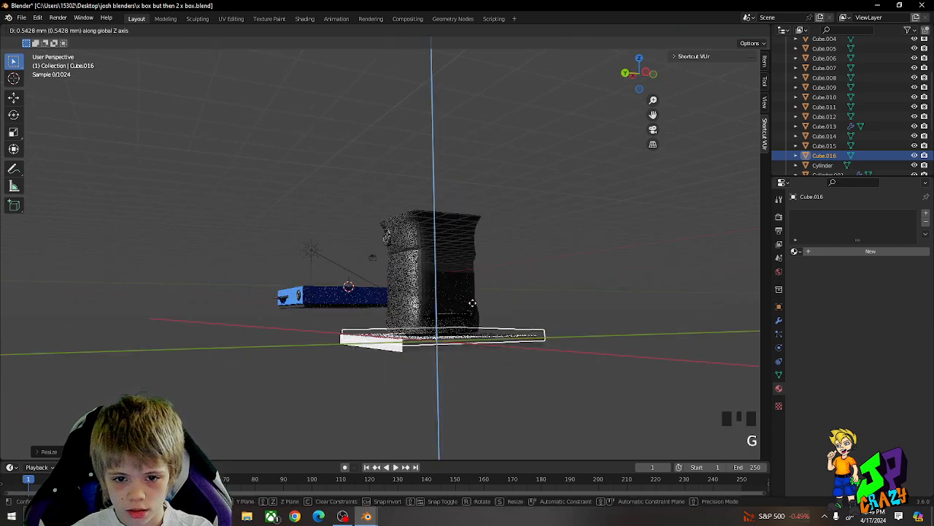
left_click(474, 306)
middle_click_drag(474, 307, 555, 325)
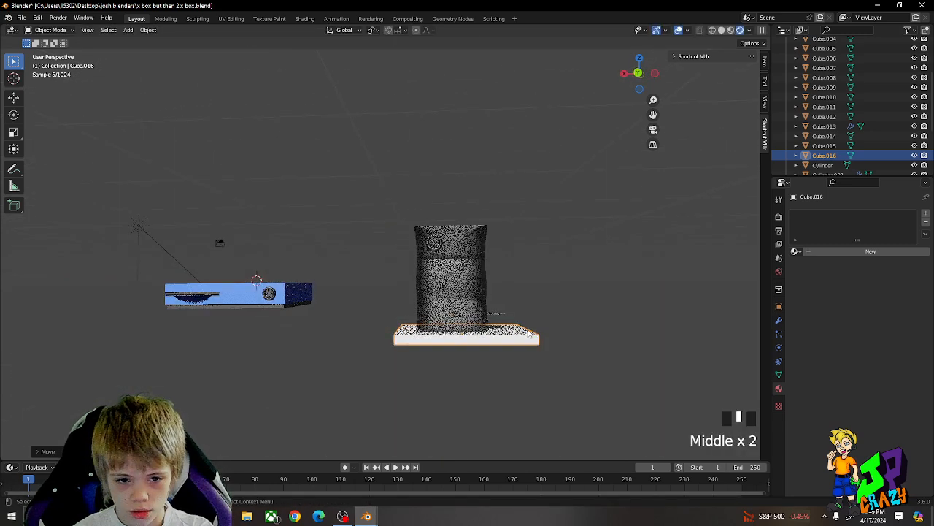
Duplicate the tower's slab, move the copy along X beneath the blue console and adjust its height.
key("shift+d")
key("g")
key("x")
left_click(164, 314)
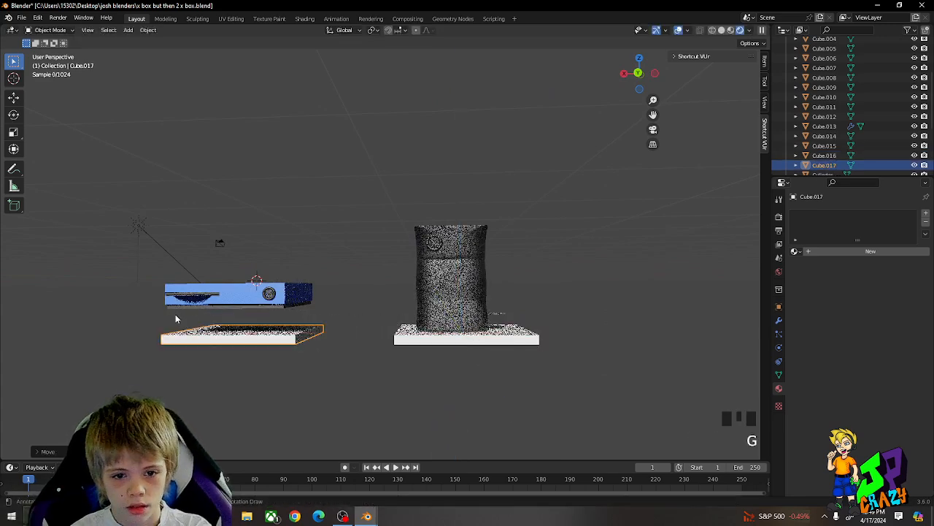
key("g")
key("z")
left_click(314, 323)
Raise the copied slab to the underside of the blue console and fine-tune its position along X and Z.
key("g")
key("z")
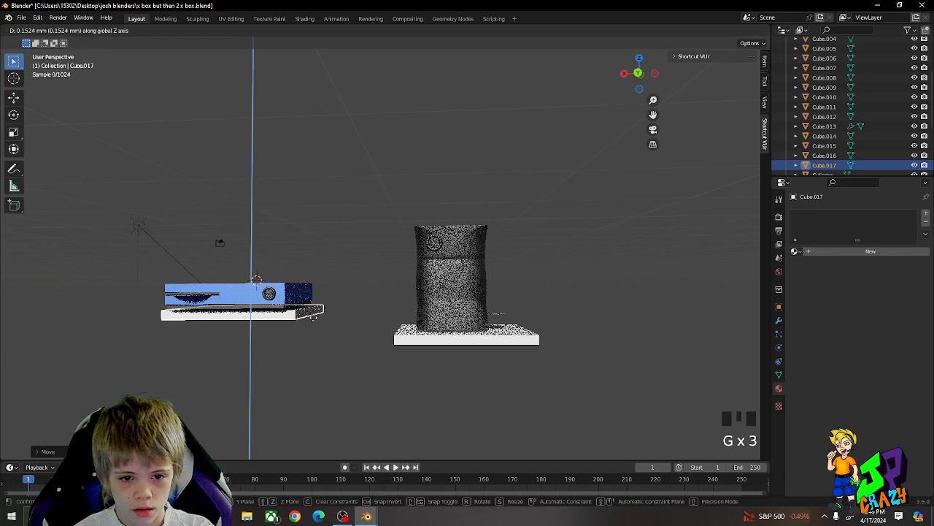
left_click(314, 315)
key("g")
key("x")
left_click(312, 315)
key("g")
key("z")
left_click(314, 320)
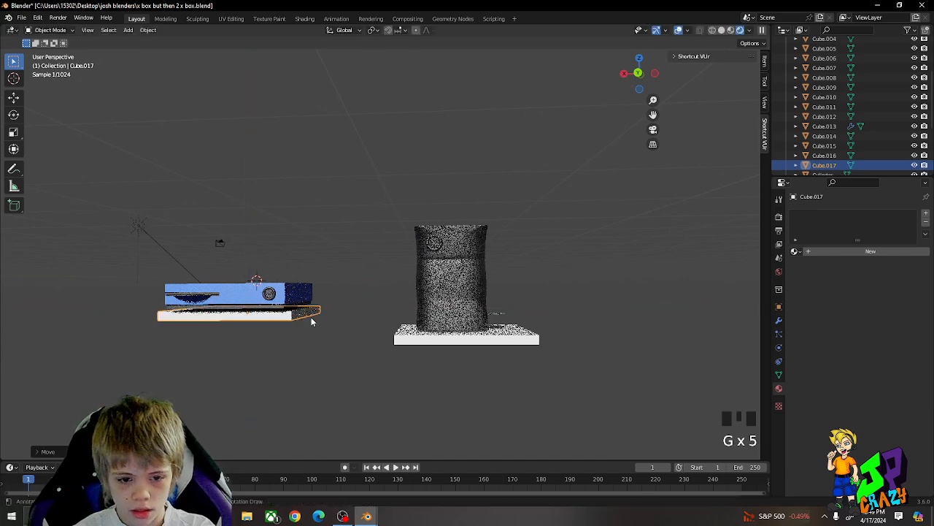
Duplicate the console's slab and place the copy in the gap between the two platforms.
key("shift+d")
key("shift+x")
left_click(407, 323)
middle_click_drag(407, 323, 414, 333)
key("g")
key("shift+z")
left_click(456, 327)
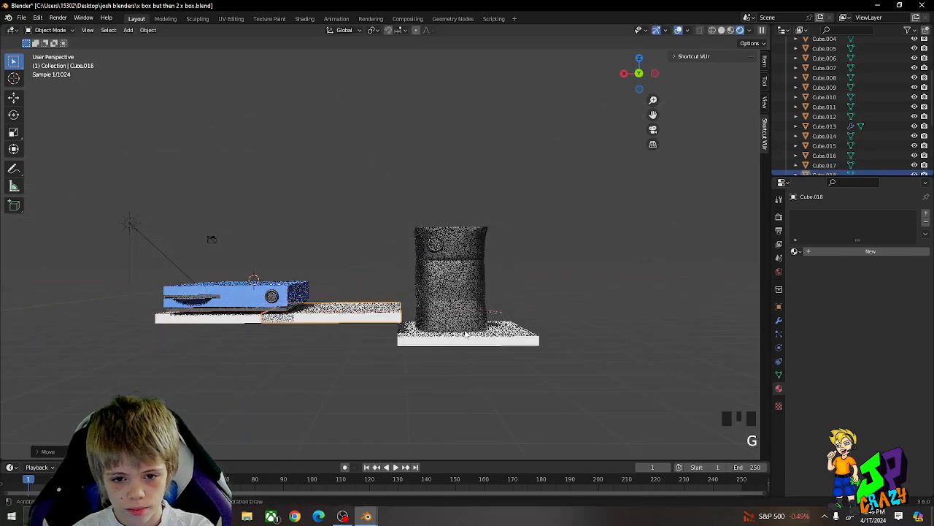
Tilt the middle slab about Y to slope down toward the tower's platform and adjust its height.
key("r")
key("y")
left_click(455, 369)
key("g")
key("z")
left_click(451, 375)
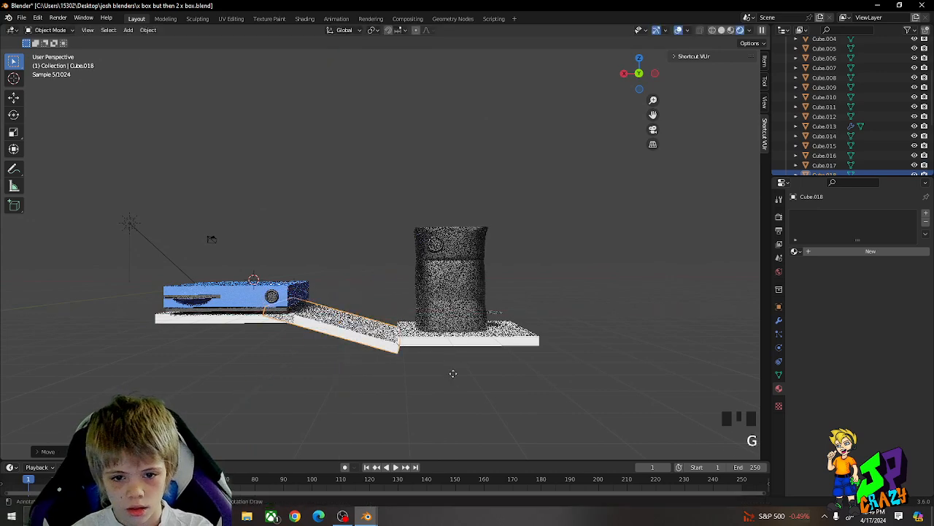
Shift the sloped slab along X and refine its tilt about Y to connect both platforms.
key("g")
key("x")
left_click(468, 374)
key("r")
key("y")
left_click(467, 358)
Select all three slabs together and widen them along Y.
scroll(468, 358, "up", 1)
middle_click_drag(469, 358, 492, 393)
left_click(452, 411, "shift")
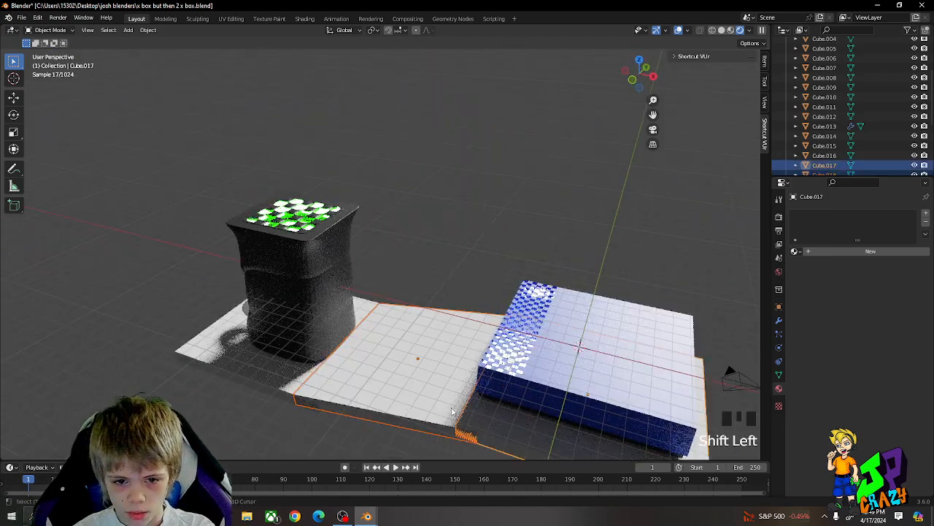
left_click(258, 365, "shift")
middle_click_drag(307, 355, 223, 330)
key("s")
key("x")
right_click(492, 352)
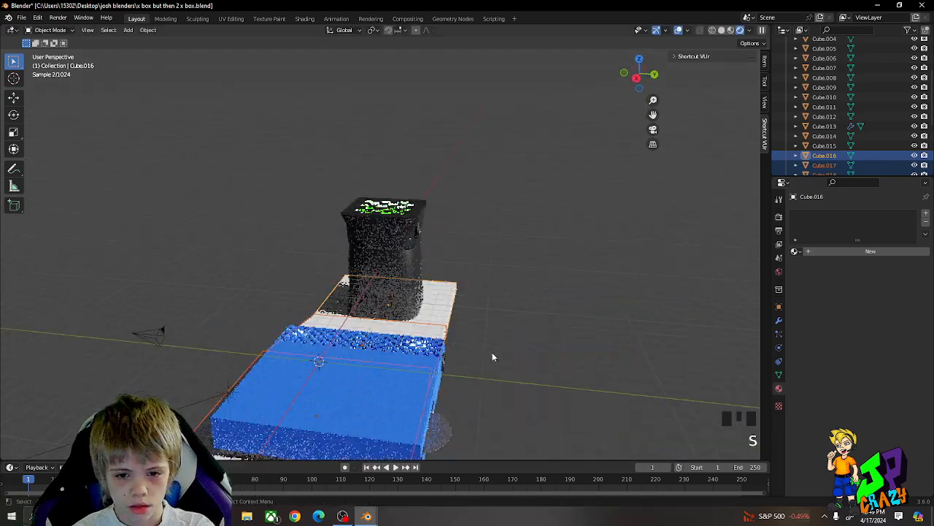
key("s")
key("y")
left_click(541, 352)
Move the three widened slabs along Y to position them under both consoles.
key("g")
key("y")
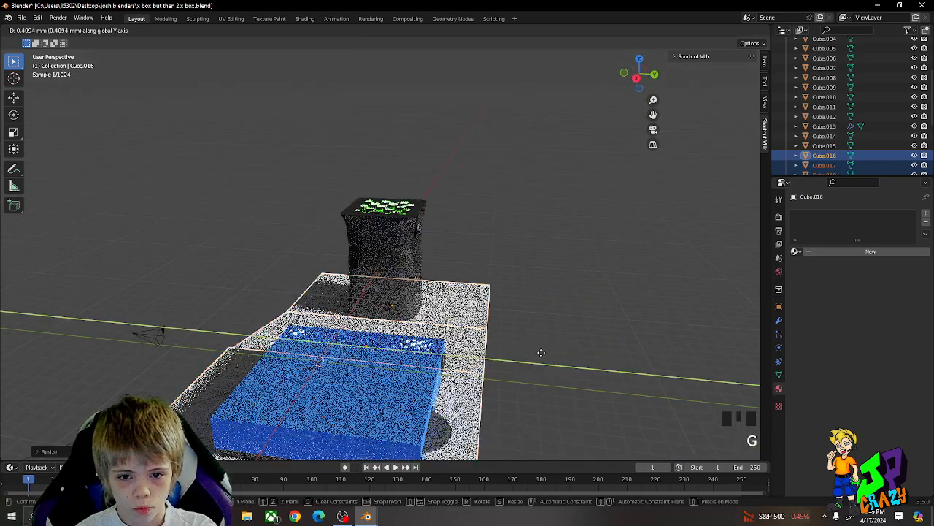
left_click(528, 331)
middle_click_drag(504, 322, 358, 301)
scroll(358, 301, "down", 2)
Select the sloped middle slab and switch the viewport to Material Preview shading.
left_click(360, 318)
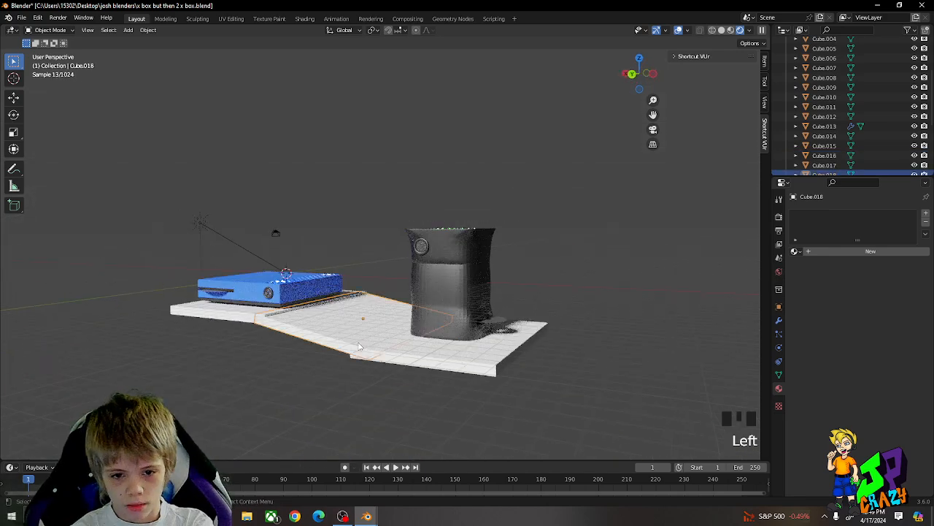
left_click(365, 355, "shift")
left_click(311, 308)
left_click(348, 319)
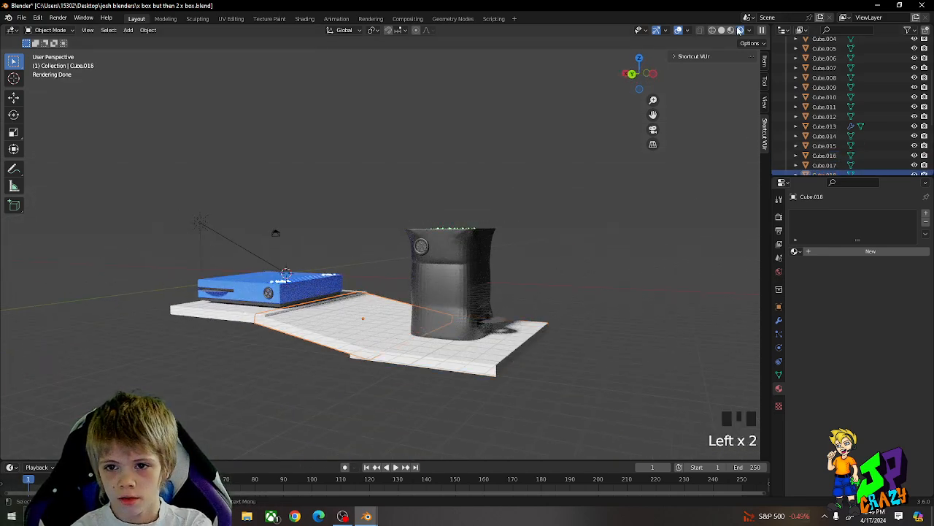
left_click(735, 31)
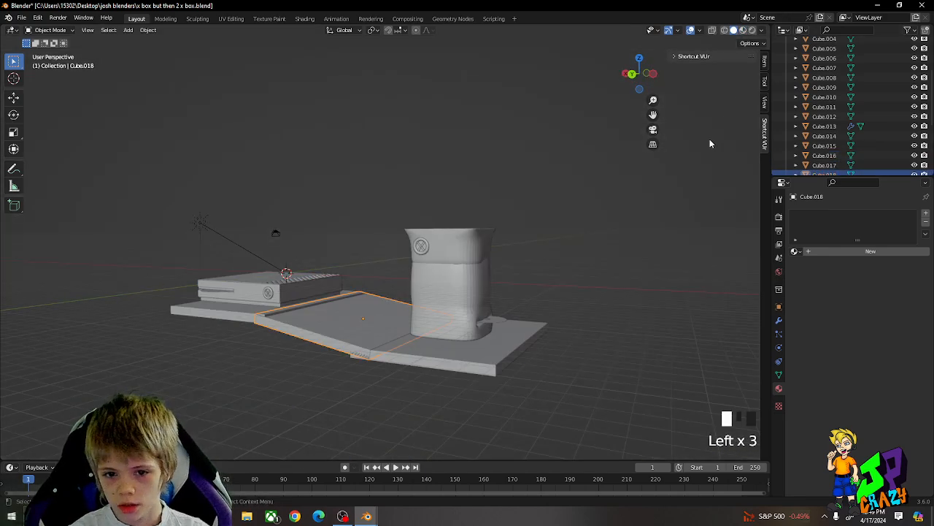
left_click(745, 31)
Create a new material on the sloped slab with a brown base color, hue 0.044 and value 0.275.
left_click(798, 251)
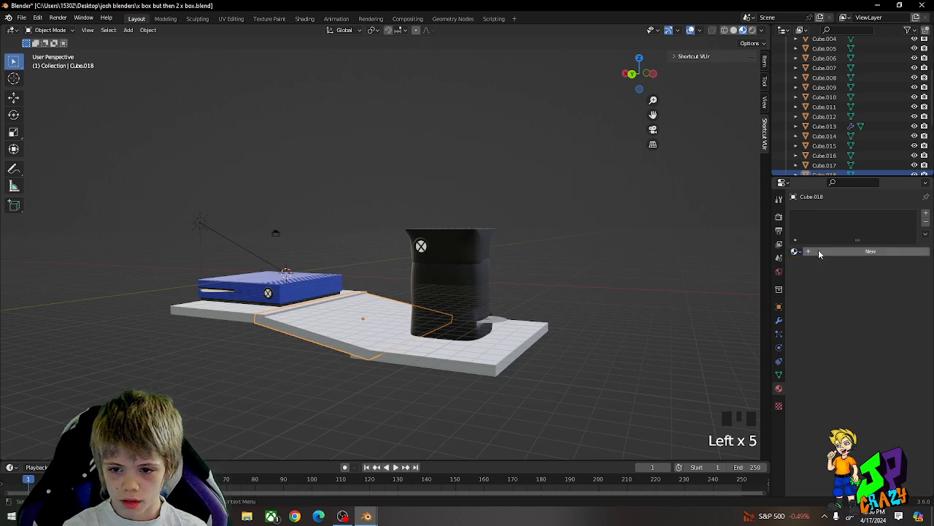
left_click(819, 251)
left_click(881, 331)
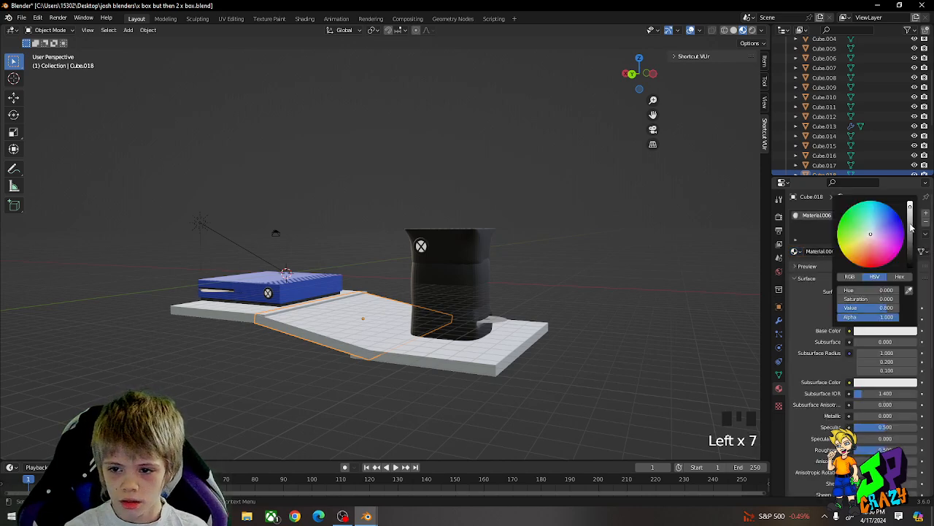
mouse_move(911, 229)
left_mouse_down()
mouse_move(911, 246)
mouse_move(911, 214)
mouse_move(910, 230)
left_mouse_up()
left_click_drag(874, 247, 857, 258)
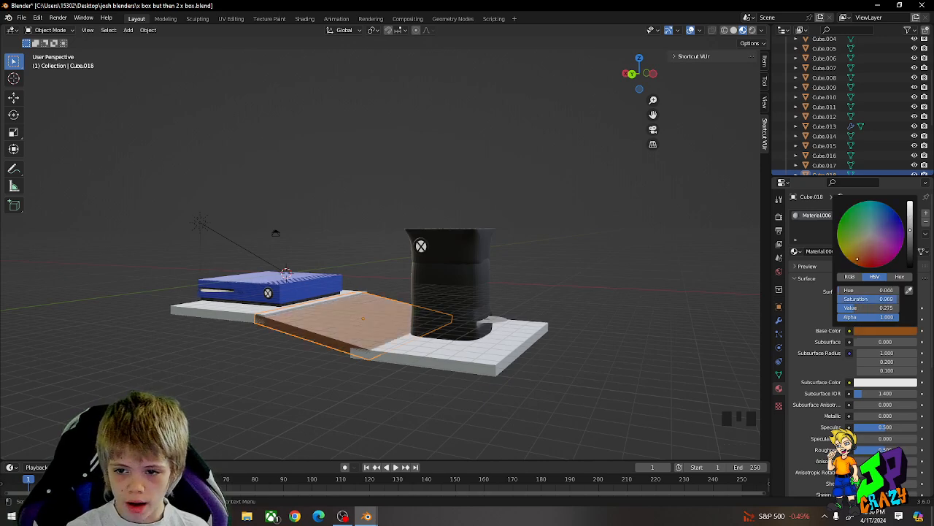
Assign the brown Material.006 to the tower's platform and the blue console's platform, and clear the selection.
left_click(445, 363)
left_click(796, 251)
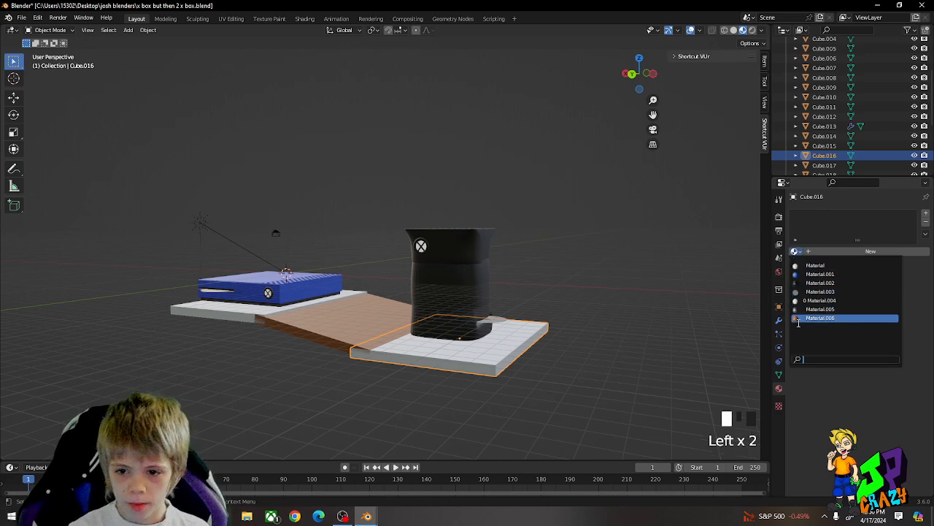
left_click(821, 318)
left_click(236, 319)
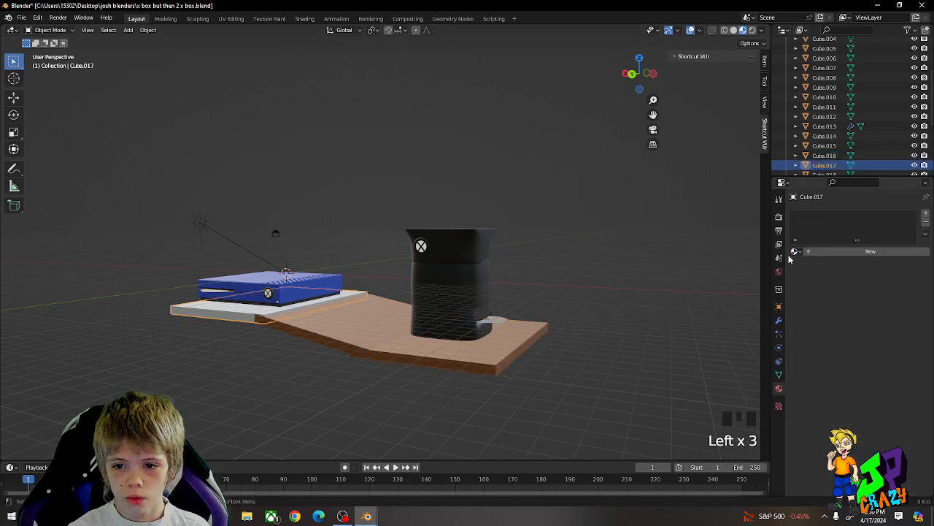
left_click(795, 251)
left_click(800, 324)
left_click(335, 212)
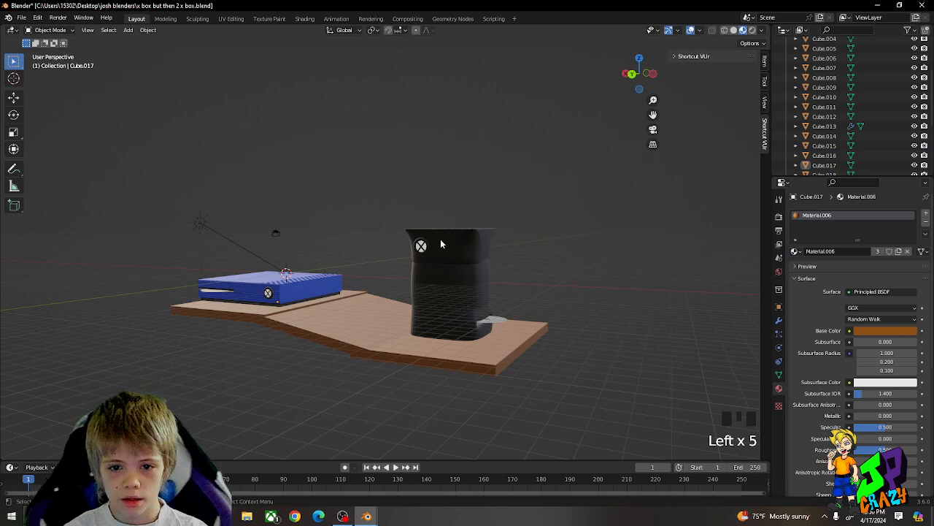
Add a cube mesh and stretch it vertically along Z.
key("shift+a")
mouse_move(337, 207)
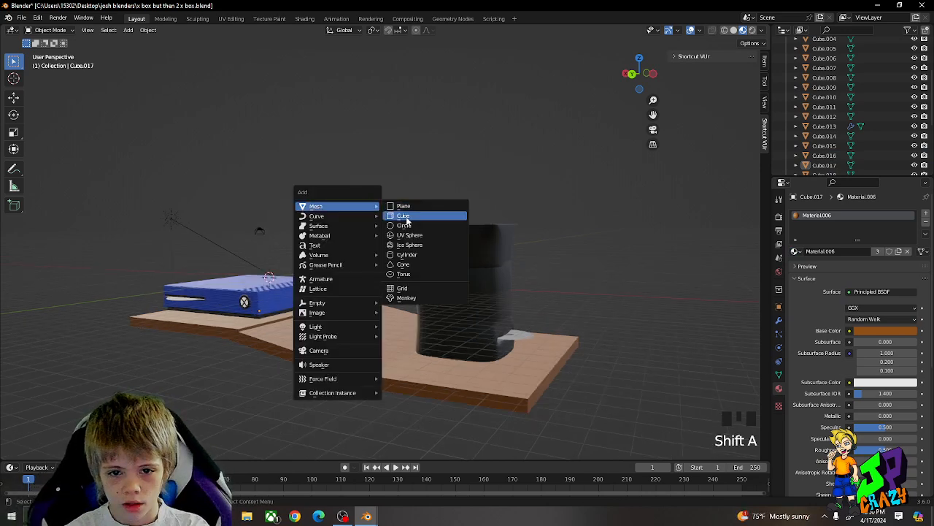
left_click(406, 220)
scroll(405, 223, "down", 1)
key("s")
key("z")
left_click(178, 270)
Scale the tall cube along Y and lengthen it along X to form an upright block.
scroll(219, 273, "down", 3)
key("s")
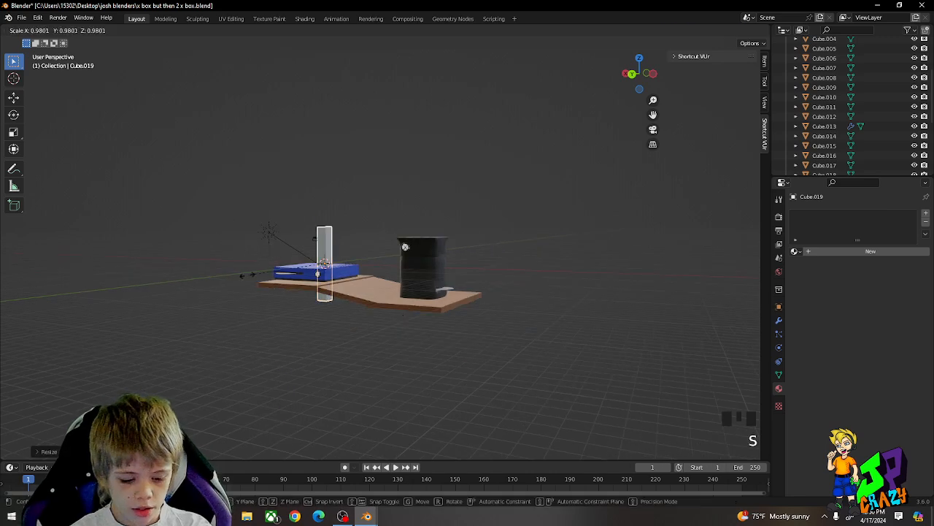
key("y")
left_click(388, 236)
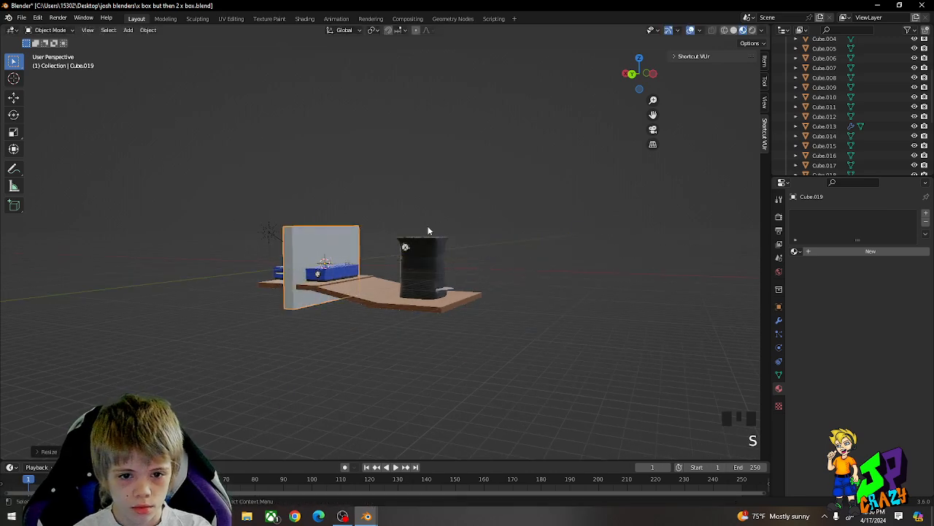
key("s")
key("x")
left_click(420, 311)
Thin the upright block along Y into a wall and move it along Y to the platforms' edge.
middle_click_drag(420, 311, 387, 305)
key("s")
key("y")
left_click(406, 323)
key("g")
key("y")
left_click(478, 319)
Adjust the wall's length and position along X to match the platforms.
key("s")
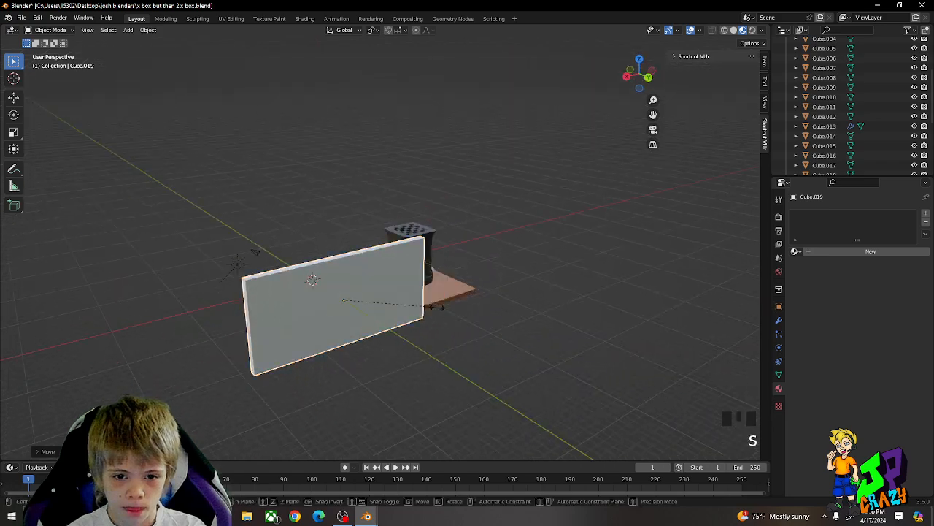
key("x")
left_click(458, 309)
middle_click_drag(457, 310, 394, 324)
key("s")
key("x")
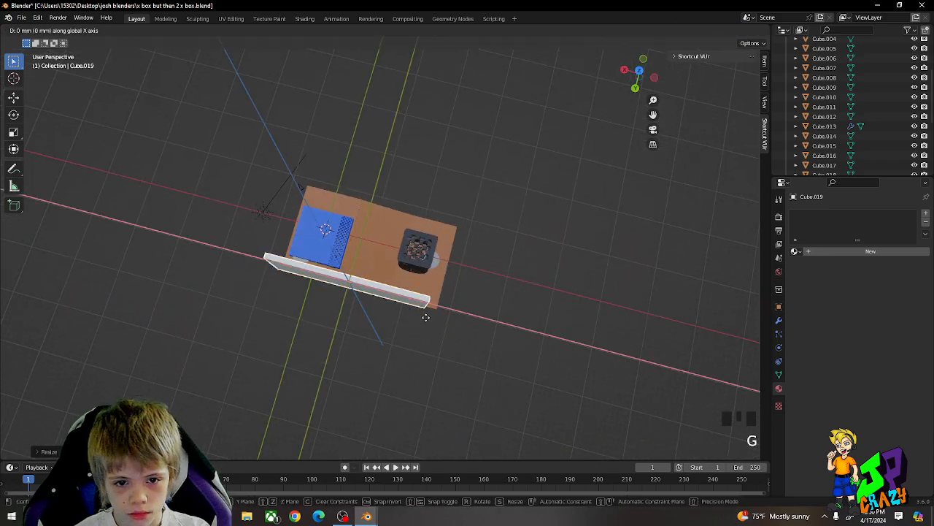
left_click(433, 317)
Duplicate the wall and move the copy along Y to the platforms' opposite long edge.
middle_click_drag(433, 317, 533, 266)
key("shift+d")
middle_click(530, 265, "shift")
right_click(497, 266)
key("g")
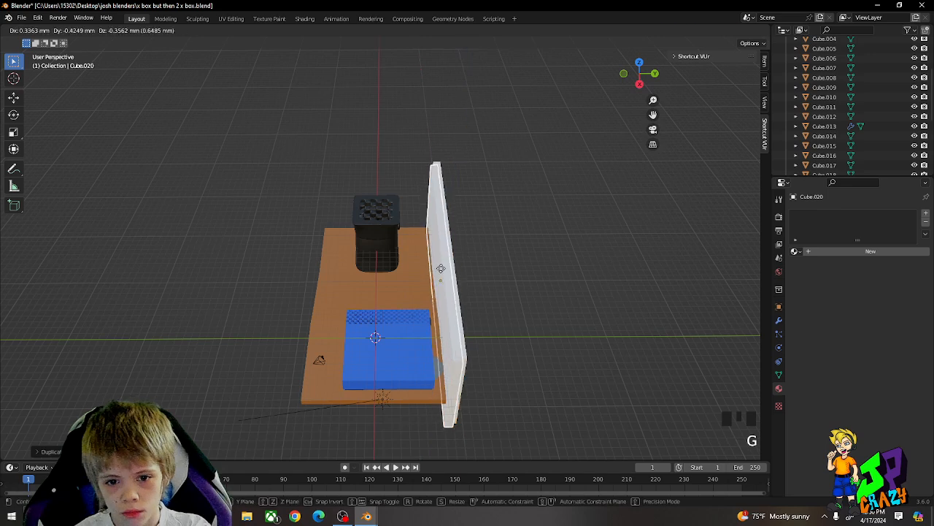
key("y")
left_click(308, 260)
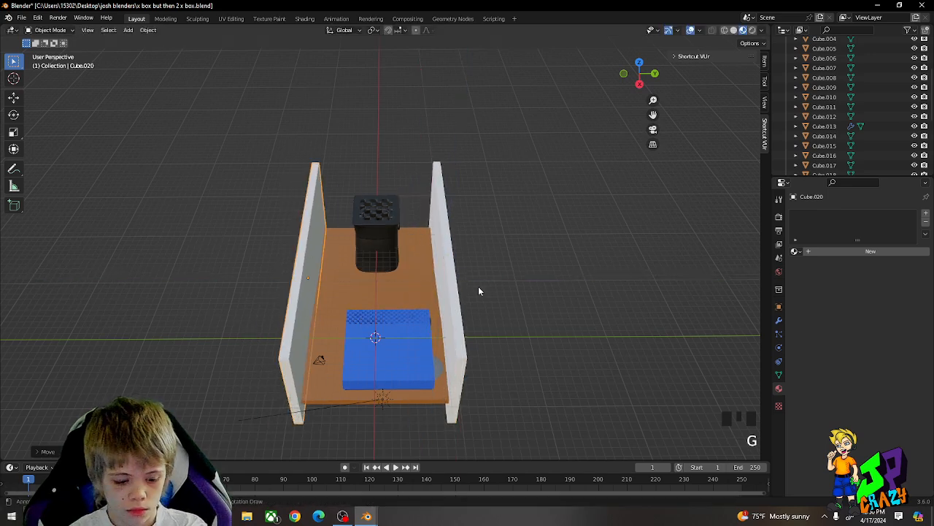
Duplicate the second wall and move the copy along Y to midway between the two side walls.
key("shift+d")
middle_click(504, 285, "shift")
right_click(482, 283)
key("g")
middle_click_drag(479, 280, 511, 283)
left_click(545, 283)
type("rz90")
right_click(533, 277)
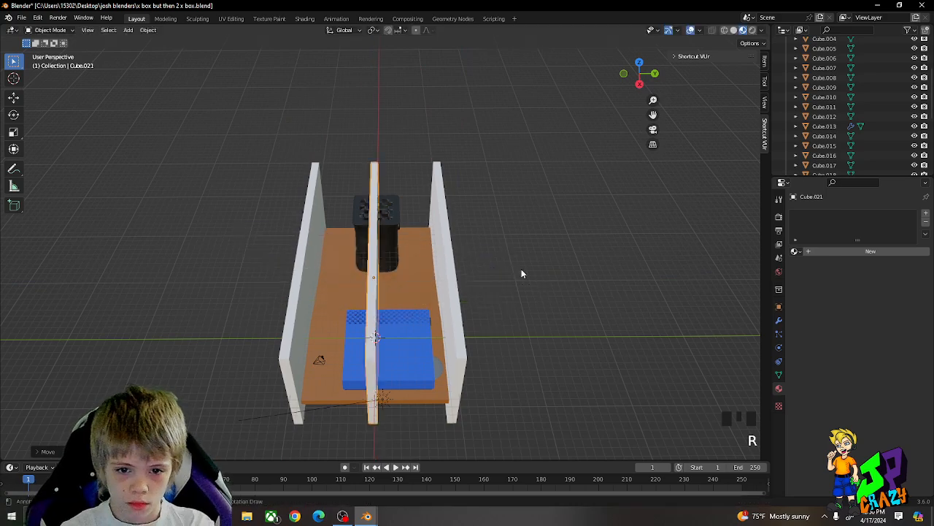
key("r")
key("z")
right_click(518, 263)
Rotate the middle wall 90° about Z and shorten it along Y to span between the two side walls.
type("rz")
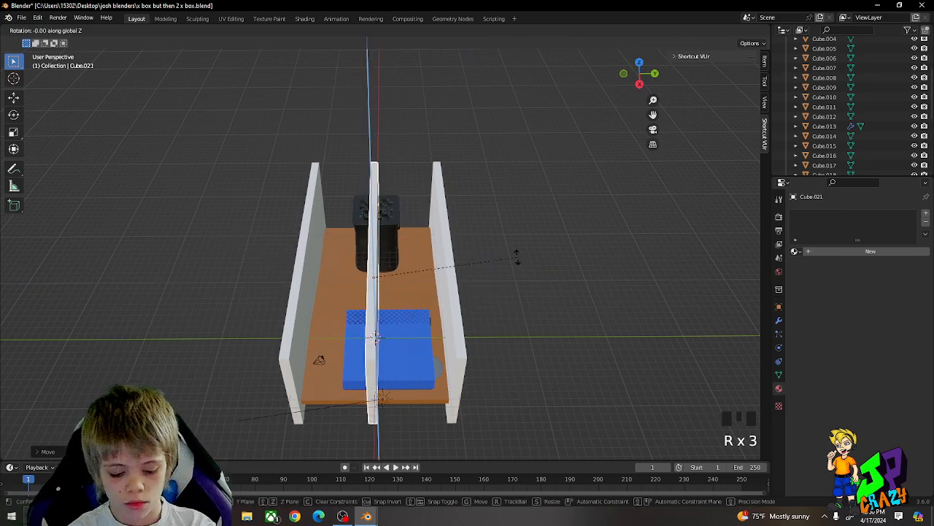
type("90")
key("Return")
key("s")
key("y")
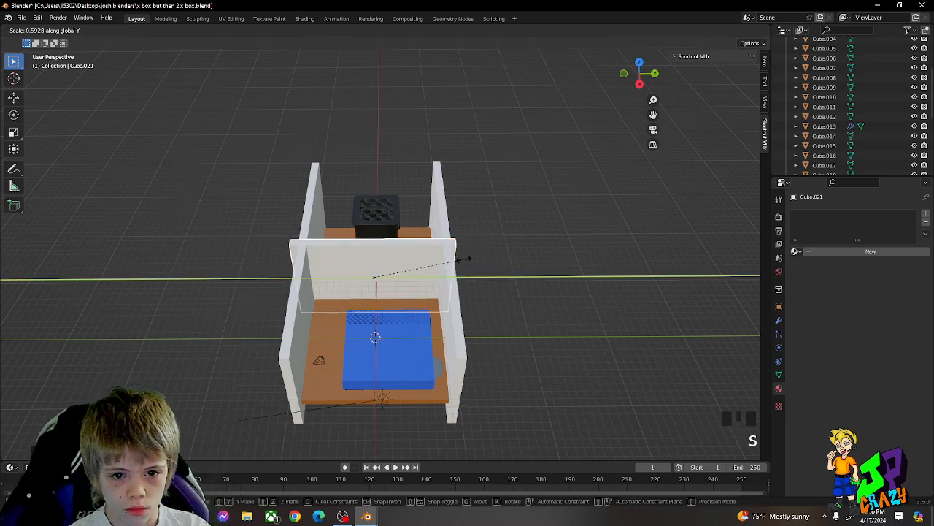
left_click(460, 257)
Move the cross wall along X to the platforms' end beside the blue console.
middle_click_drag(460, 258, 652, 310)
key("g")
key("x")
left_click(647, 305)
Duplicate the end wall and move the copy along X to the opposite end behind the black tower.
key("shift+d")
middle_click_drag(559, 291, 503, 270)
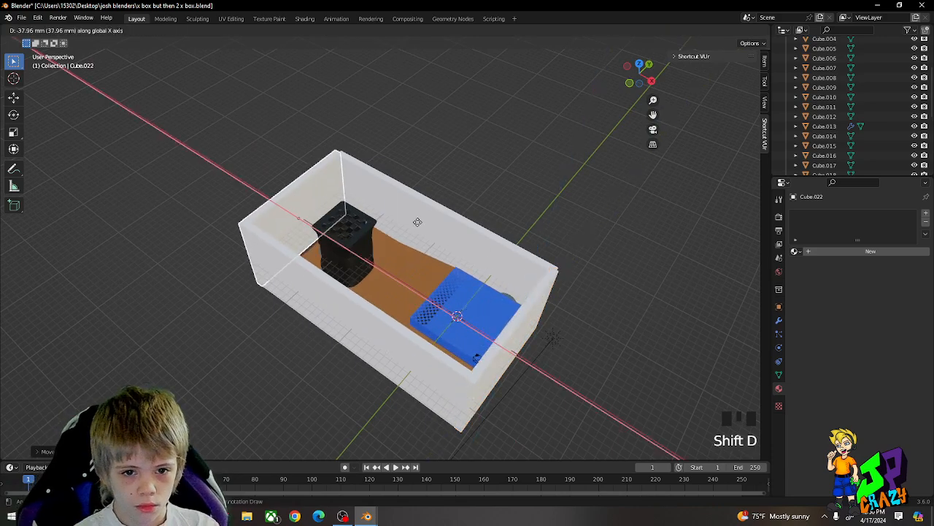
left_click(419, 223)
Select all four walls and adjust their height along Z so they enclose the brown platforms.
middle_click_drag(420, 227, 457, 243)
left_click(382, 260)
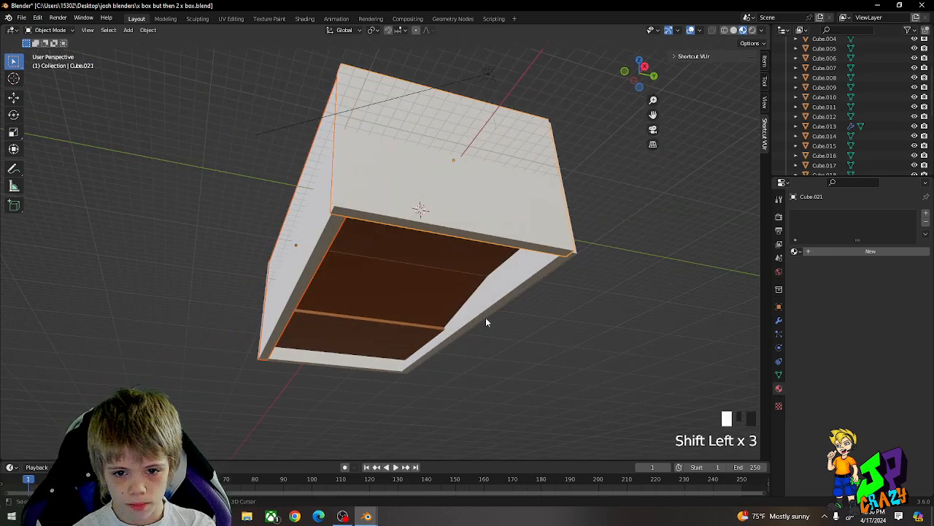
left_click(382, 370, "shift")
middle_click_drag(382, 370, 352, 362)
key("g")
key("z")
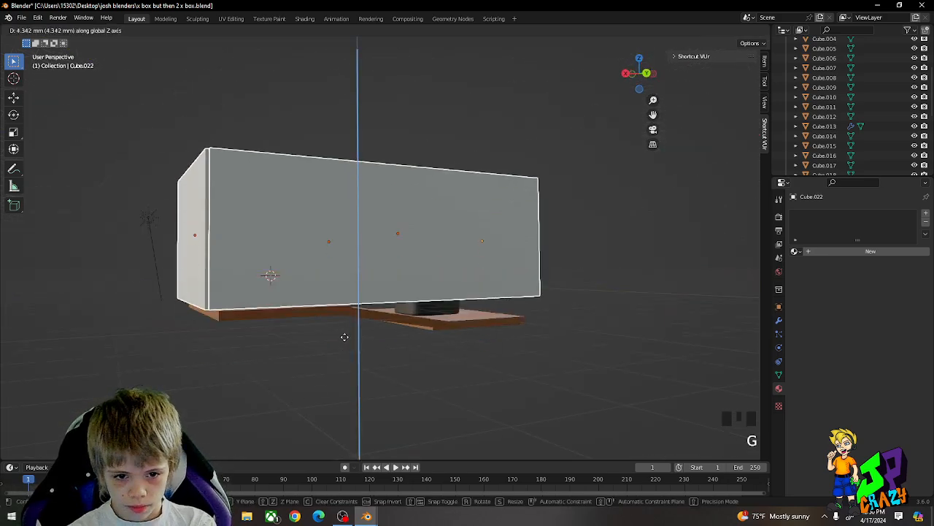
left_click(350, 370)
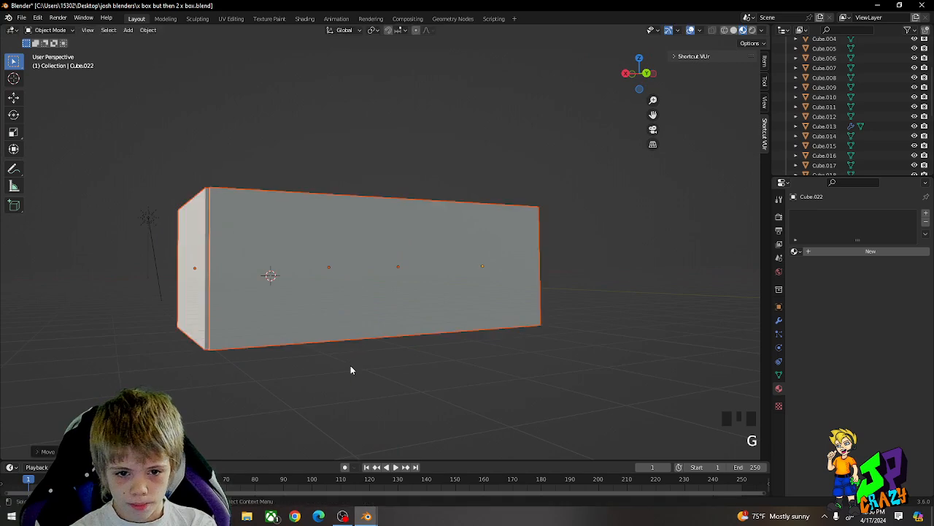
Create a new material on one long side wall, set its roughness to 0 and raise its transmission.
left_click(803, 252)
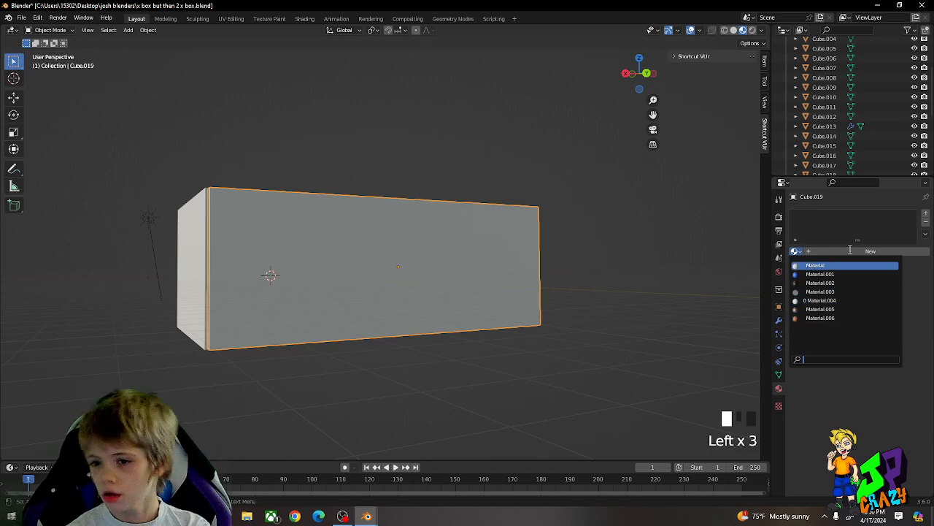
left_click(850, 250)
left_click(849, 250)
scroll(882, 371, "down", 4)
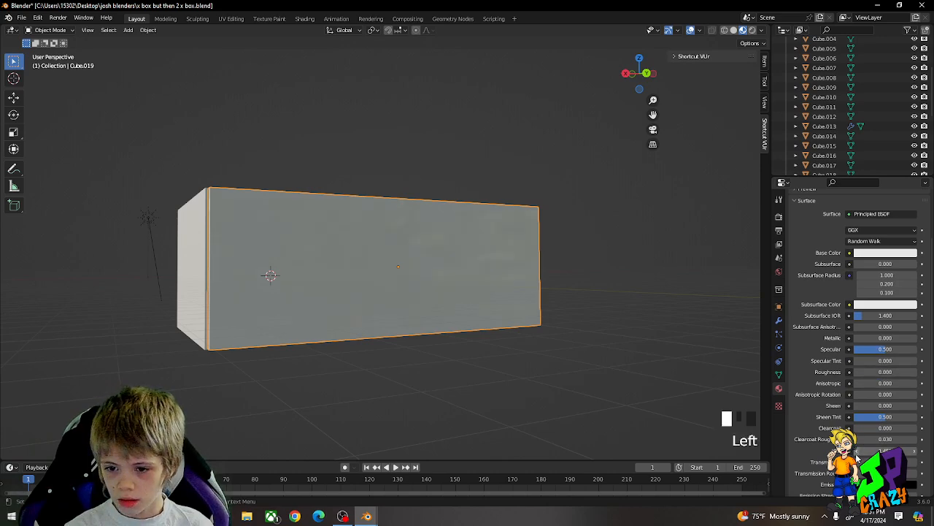
scroll(879, 302, "up", 3)
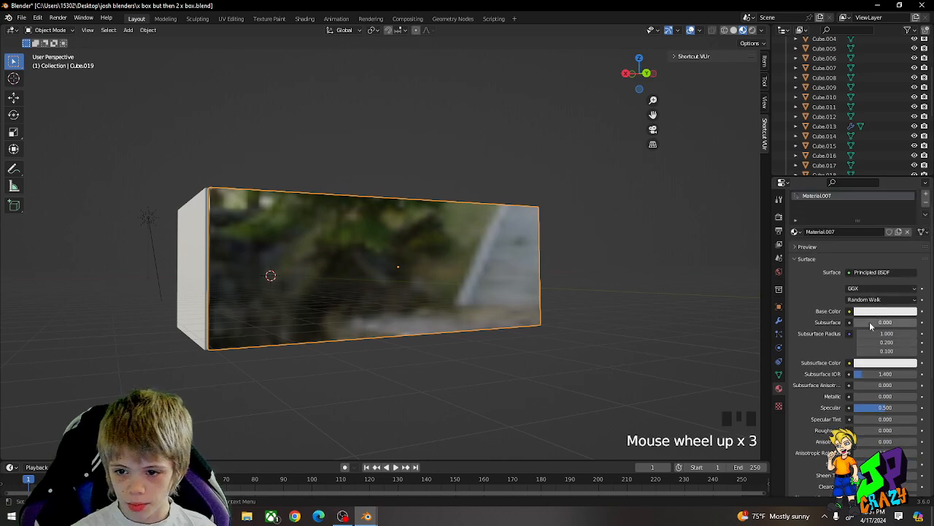
left_click(841, 259)
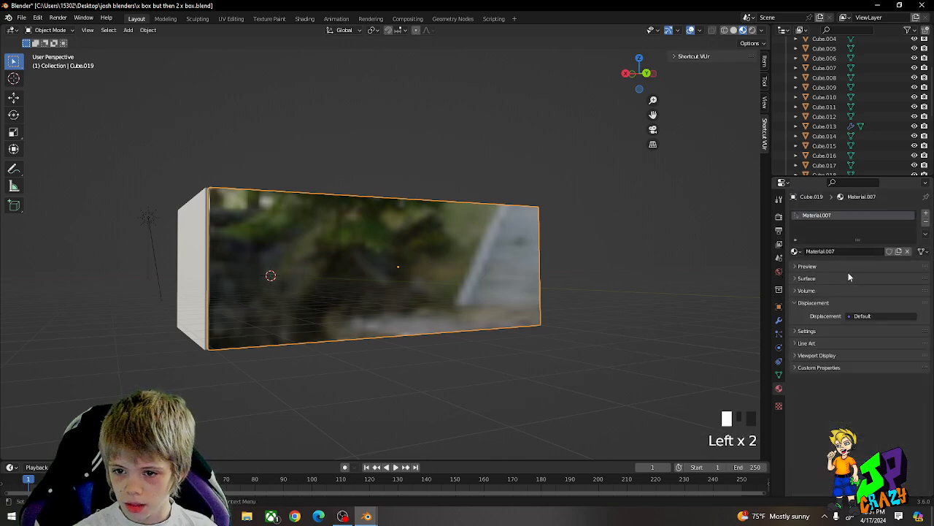
left_click(795, 251)
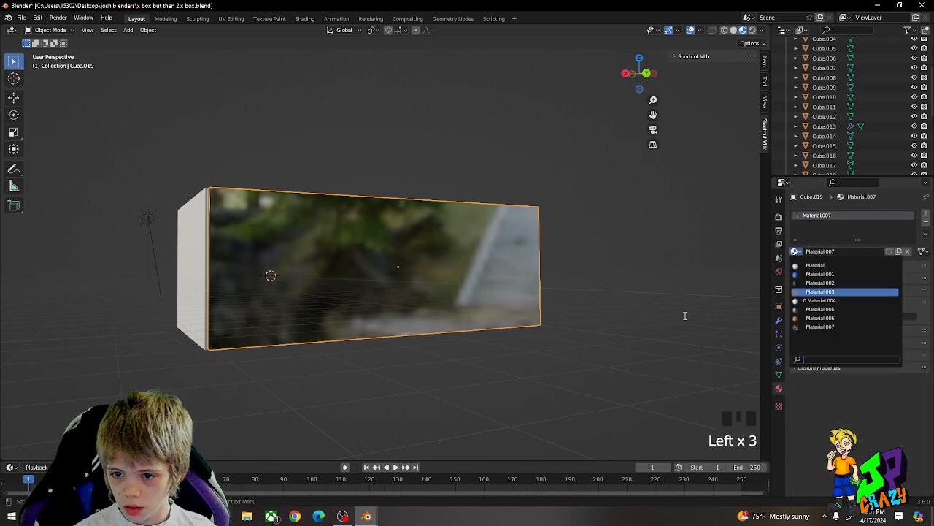
left_click(801, 269)
left_click(801, 270)
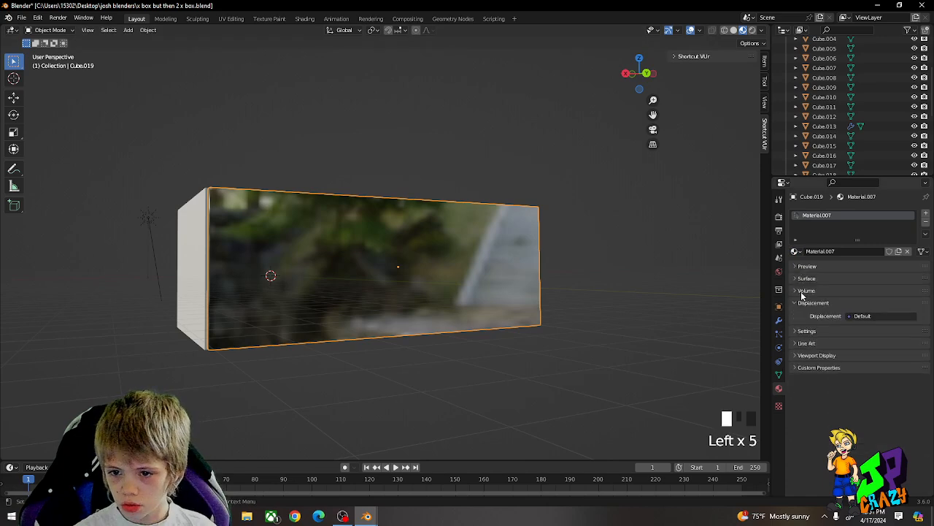
left_click(802, 279)
left_click(801, 269)
left_click(802, 267)
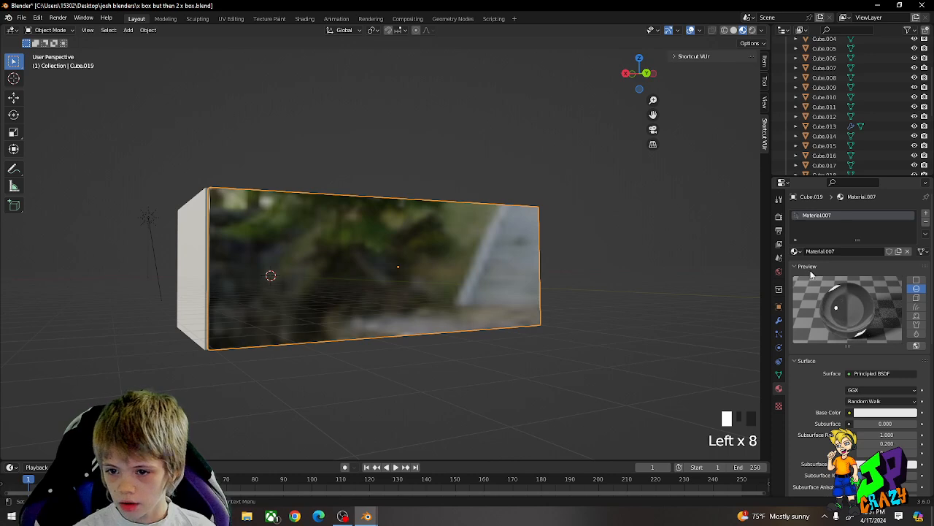
left_click(809, 267)
left_click(805, 279)
left_click(805, 278)
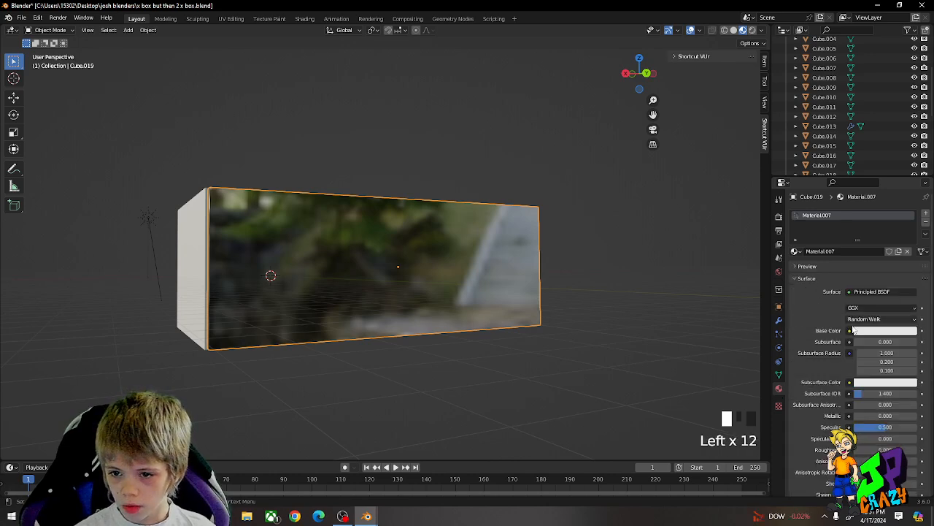
Change the wall material's surface shader to Glass BSDF and show its preview on a cube.
scroll(869, 331, "down", 1)
double_click(863, 272)
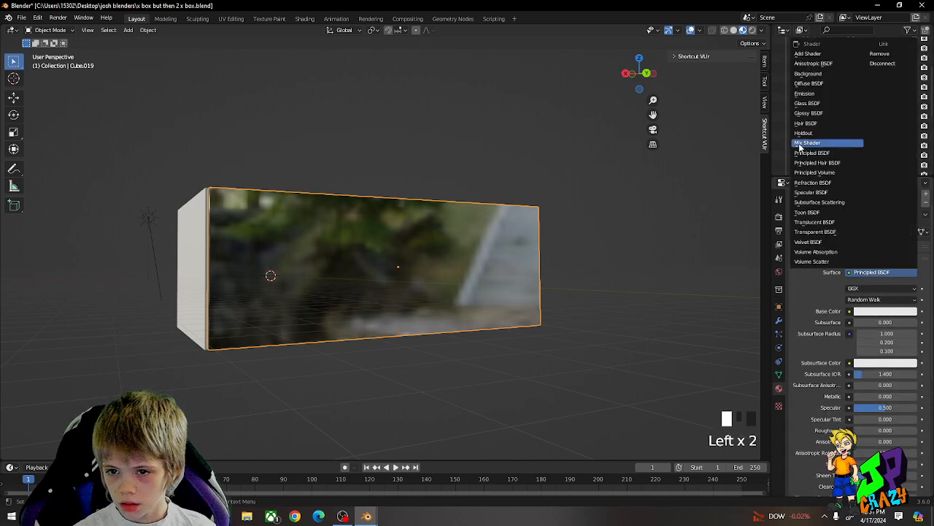
left_click(807, 102)
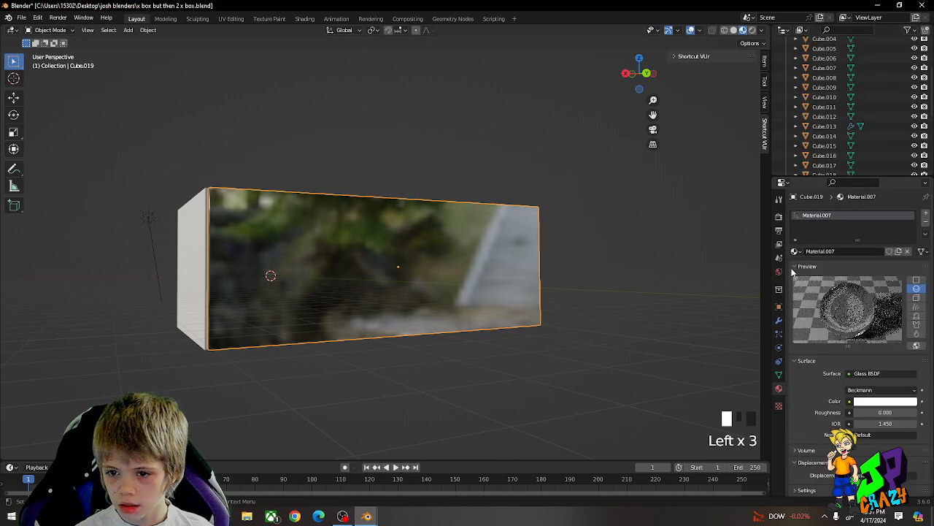
left_click(916, 282)
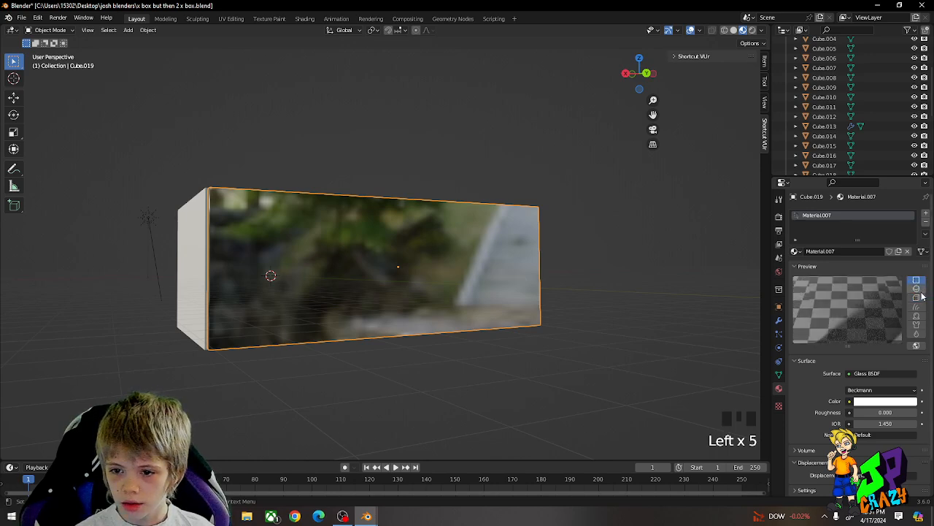
left_click(917, 308)
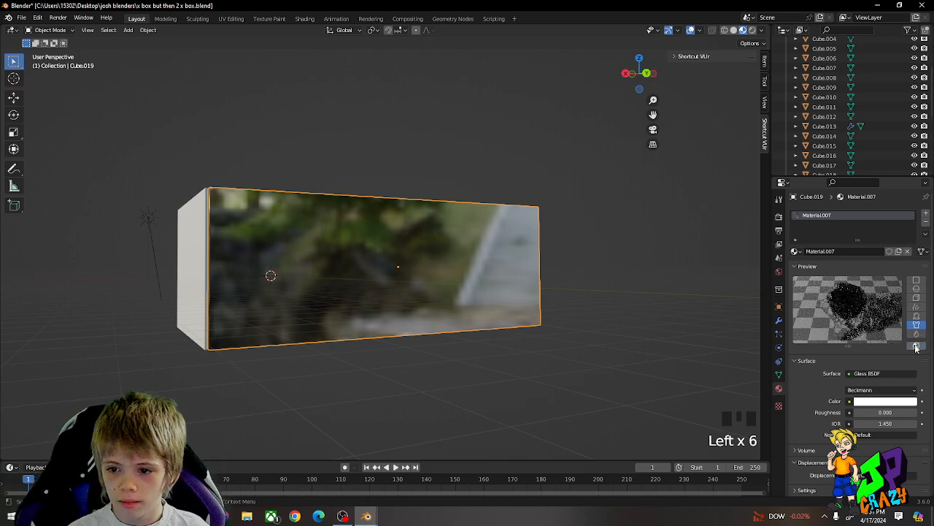
left_click(918, 288)
left_click(917, 298)
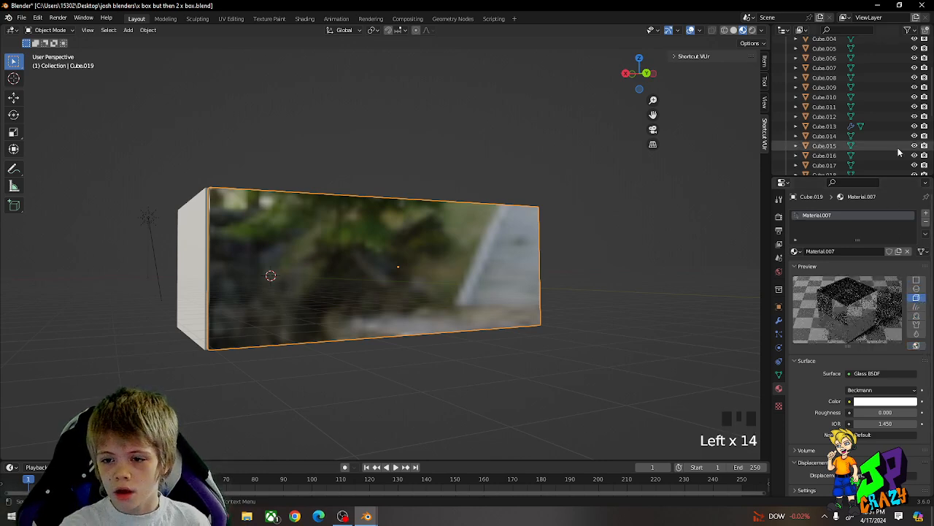
Switch the viewport to rendered shading to view the glass wall.
left_click(754, 31)
middle_click_drag(365, 131, 395, 153)
left_click(394, 152)
middle_click_drag(430, 204, 409, 183)
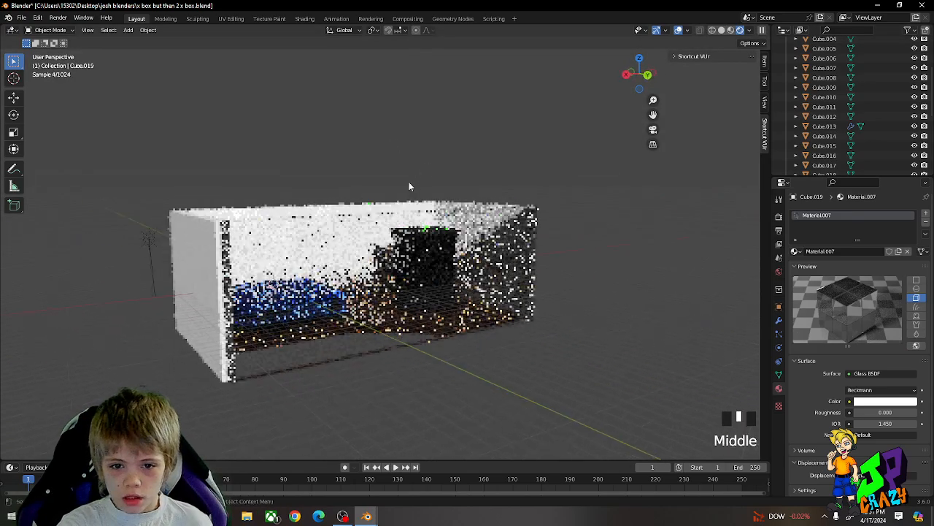
Assign the existing glass material Material.007 to the end wall beside the blue console.
left_click(195, 298)
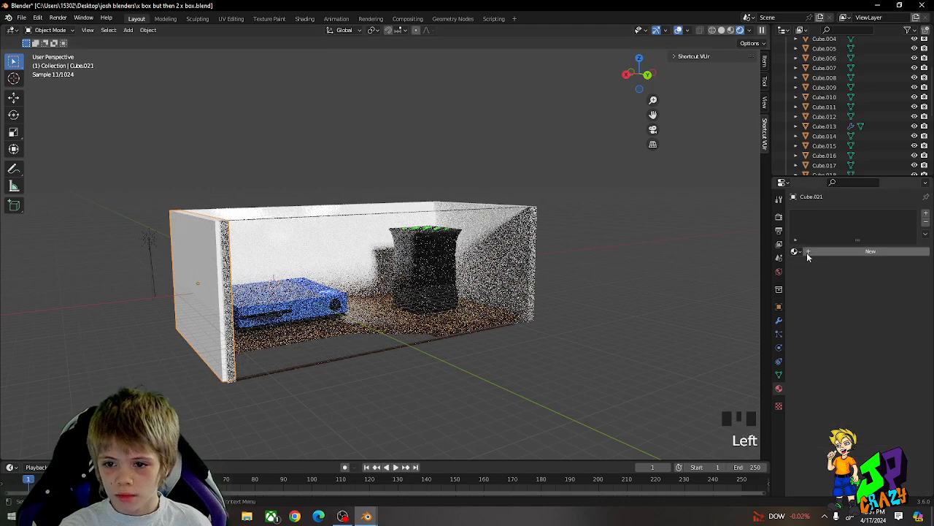
left_click(795, 251)
left_click(810, 327)
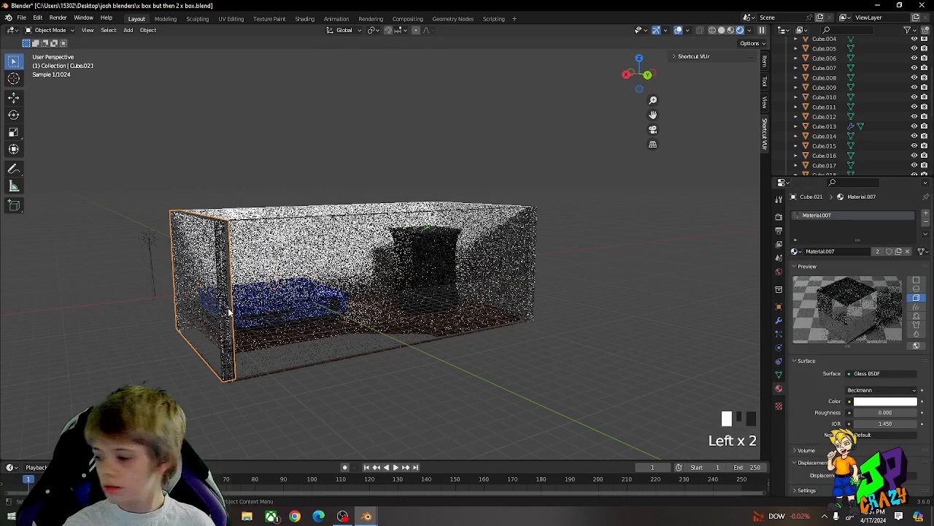
Assign the glass material Material.007 to the opposite long side wall.
middle_click_drag(511, 292, 555, 256)
middle_click_drag(440, 261, 518, 267)
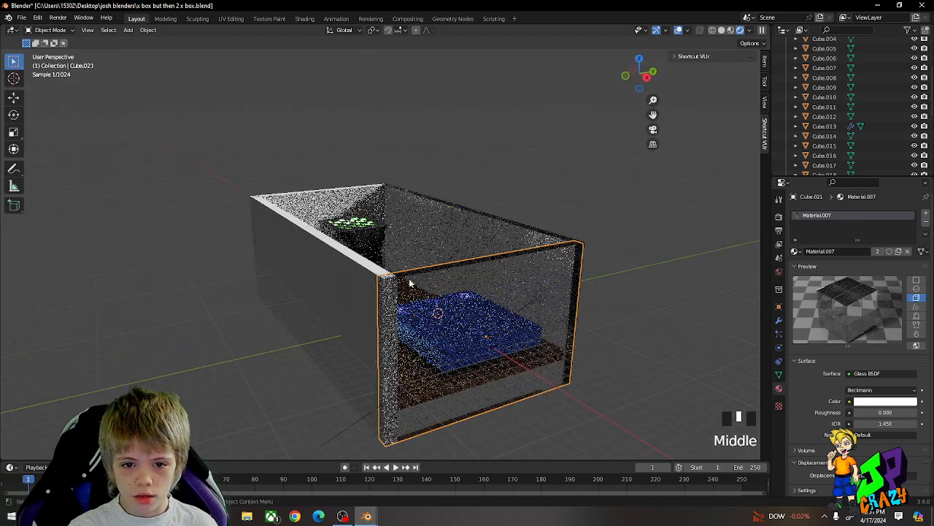
left_click(367, 278)
left_click(840, 226)
left_click(794, 251)
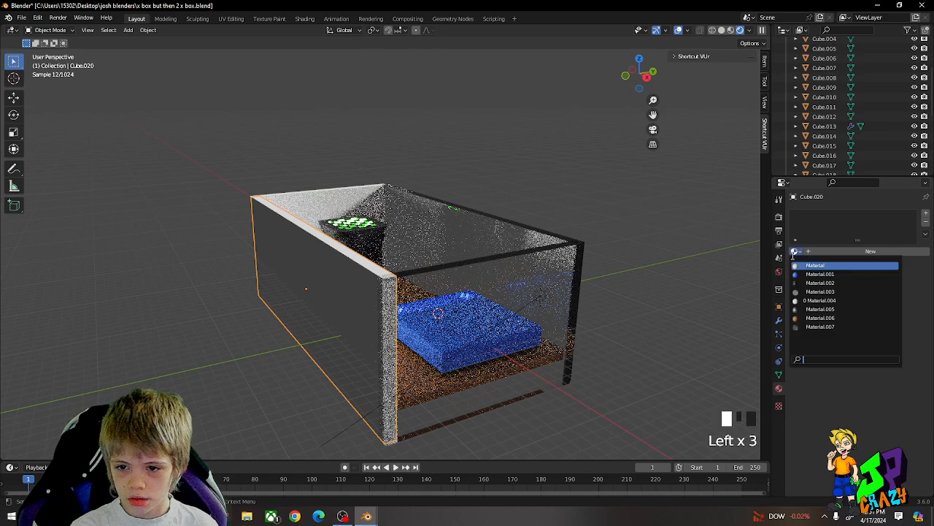
left_click(820, 327)
Assign the glass material Material.007 to the end wall beside the black tower.
middle_click_drag(409, 241, 236, 247)
left_click(236, 247)
left_click(243, 246)
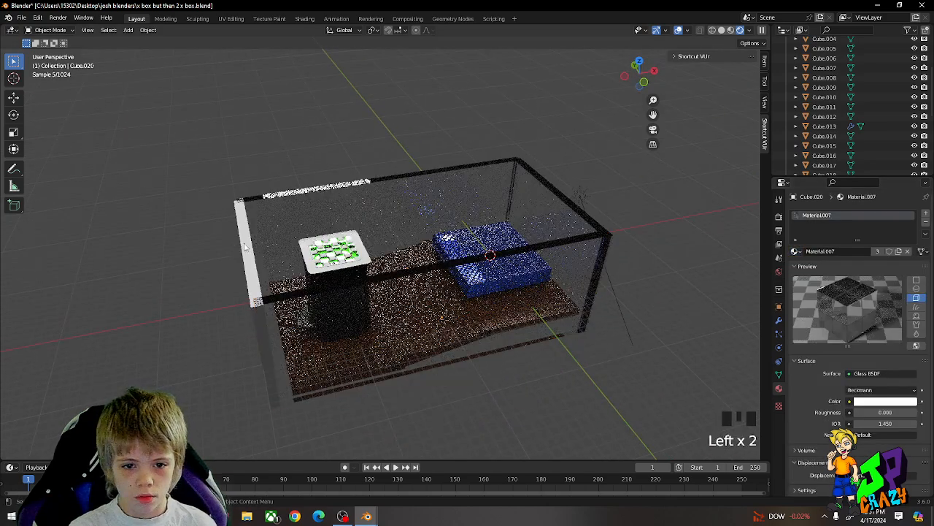
left_click(243, 247)
left_click(248, 266)
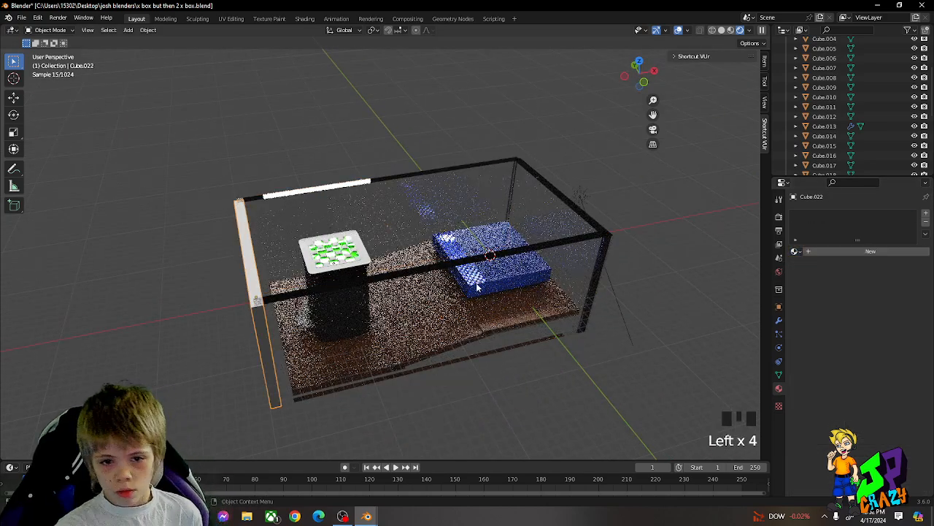
left_click(795, 251)
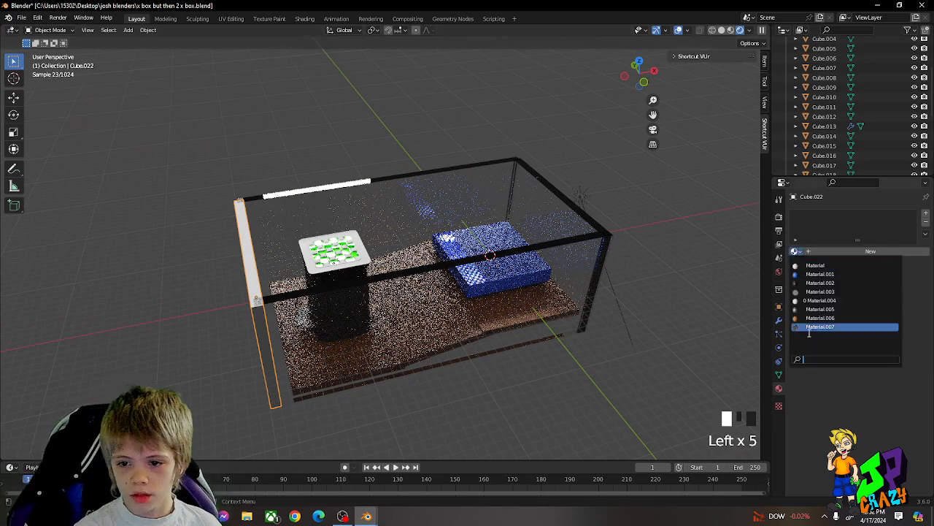
left_click(817, 326)
Edit the three brown platforms together and extrude their bottom faces downward into a deep base.
middle_click_drag(504, 277, 417, 307)
left_click(487, 301)
key("Tab")
key("Tab")
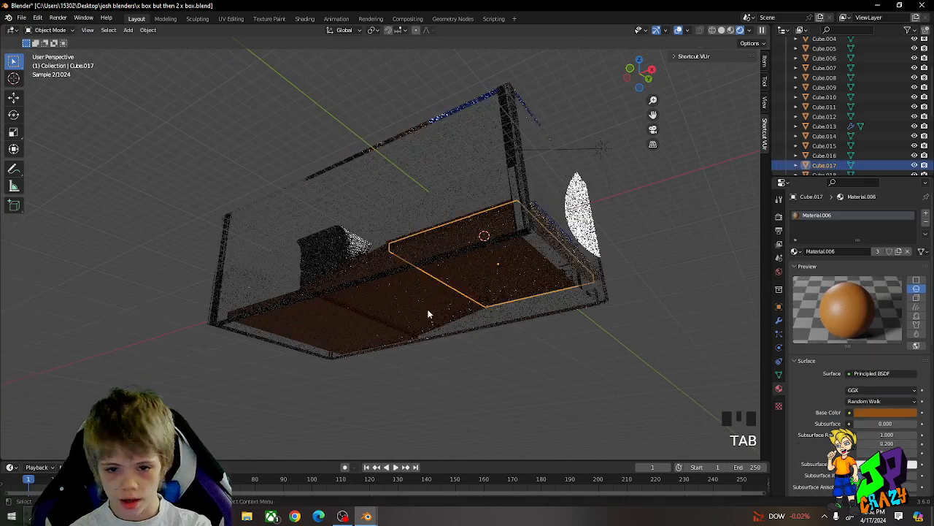
left_click(429, 314, "shift")
key("Tab")
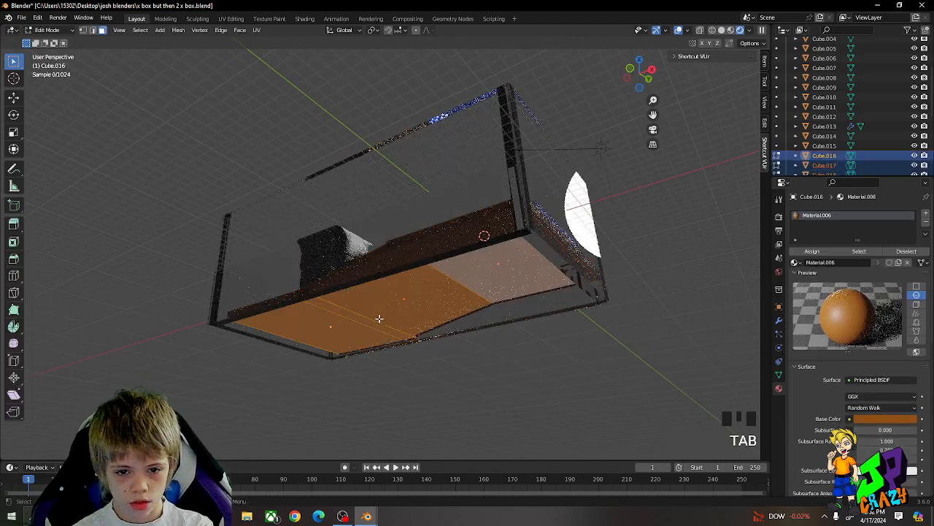
left_click(328, 336)
left_click(491, 294, "shift")
left_click(492, 293, "shift")
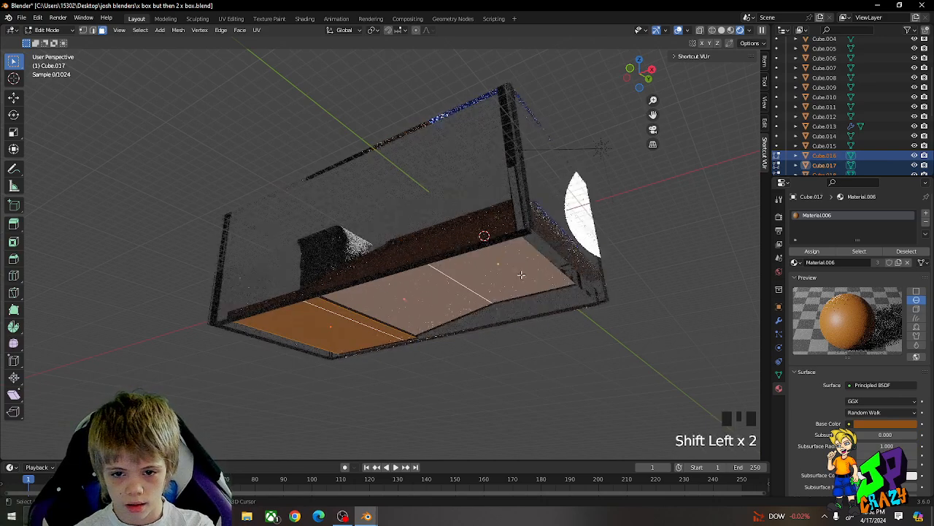
key("e")
middle_click_drag(555, 354, 379, 259)
key("Tab")
left_click(557, 340)
Move the middle block's bottom face down along Z and rotate it about Y to level it with the neighbouring block.
left_click(376, 331)
key("Tab")
left_click(375, 328)
middle_click_drag(375, 328, 472, 393)
key("g")
key("z")
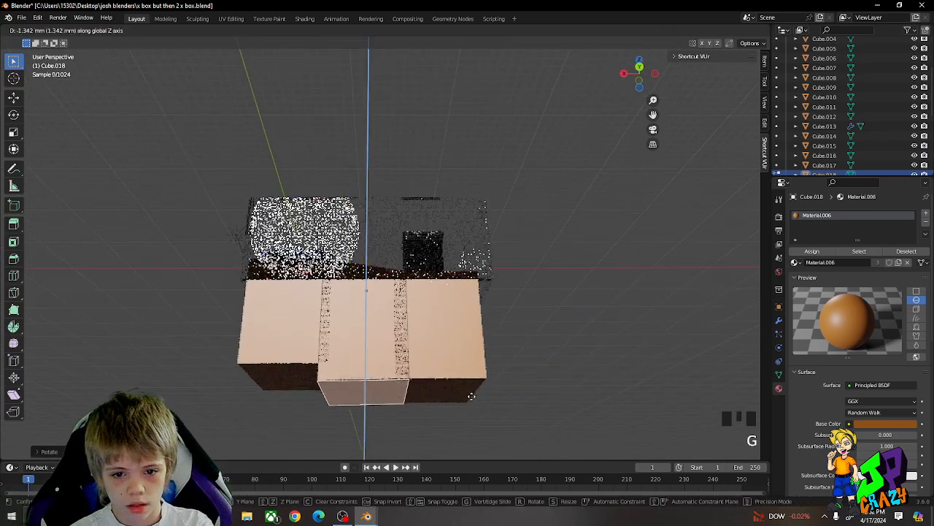
left_click(472, 395)
key("r")
key("y")
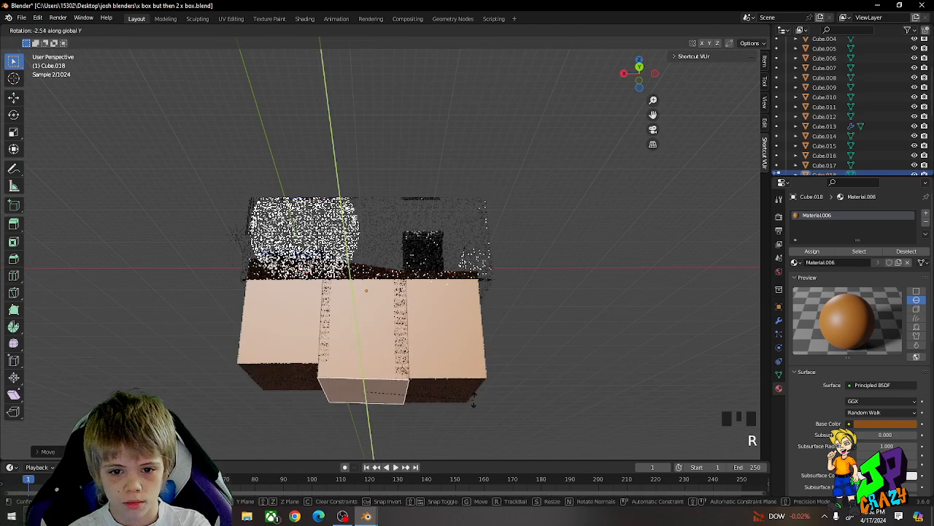
left_click(474, 398)
middle_click_drag(306, 369, 309, 354)
key("Tab")
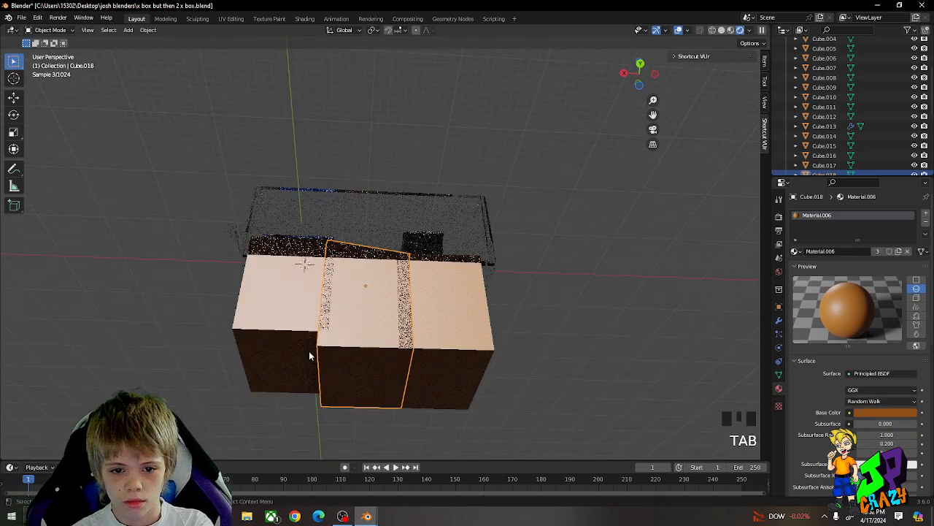
Move the bottom face of the block under the blue console down along Z, flush with the other blocks.
left_click(308, 355)
key("Tab")
middle_click(302, 362)
key("g")
key("z")
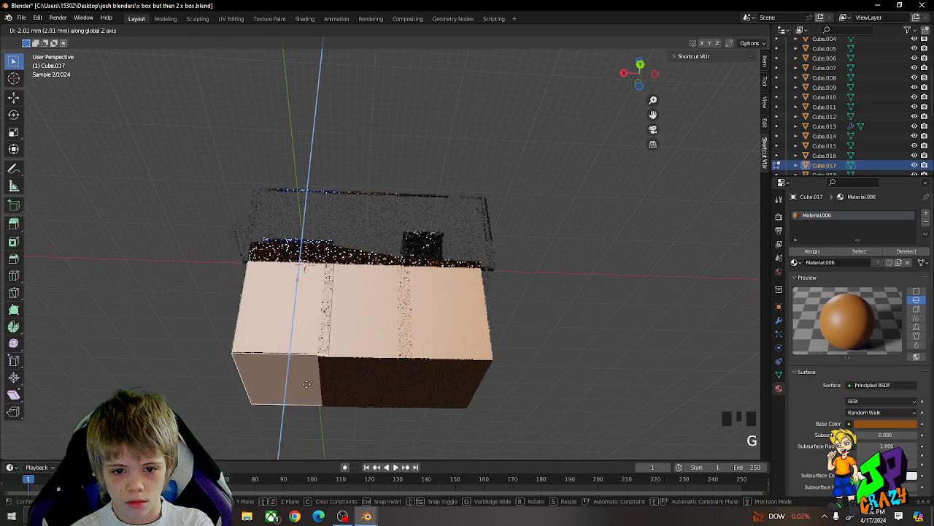
left_click(307, 385)
key("Tab")
middle_click_drag(385, 369, 395, 418)
left_click(547, 381)
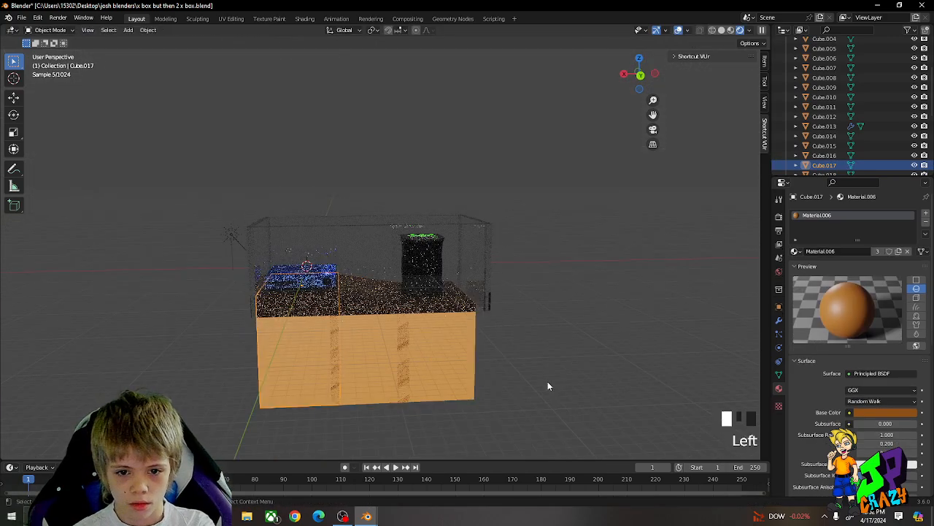
left_click(385, 357)
left_click(329, 363)
key("s")
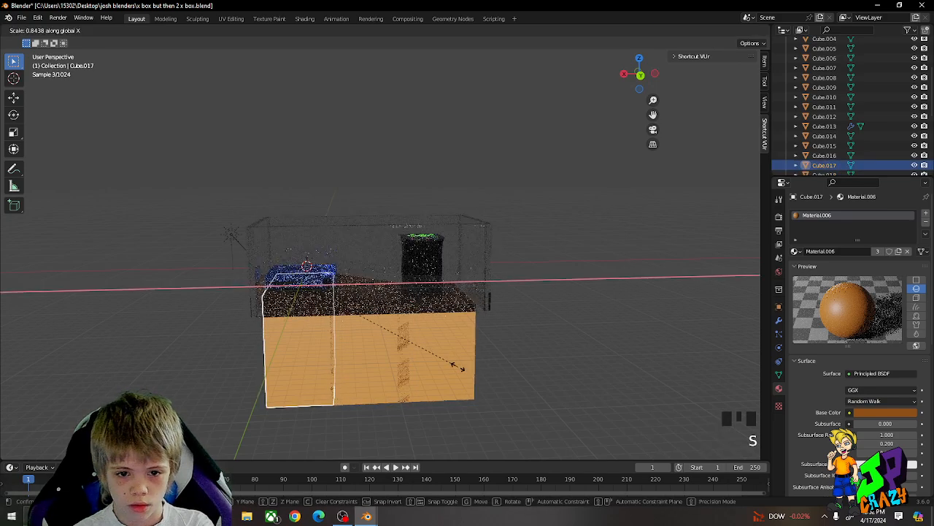
middle_click_drag(595, 319, 475, 277)
Duplicate the long glass wall and raise the copy along Z above the display case.
left_click(475, 278)
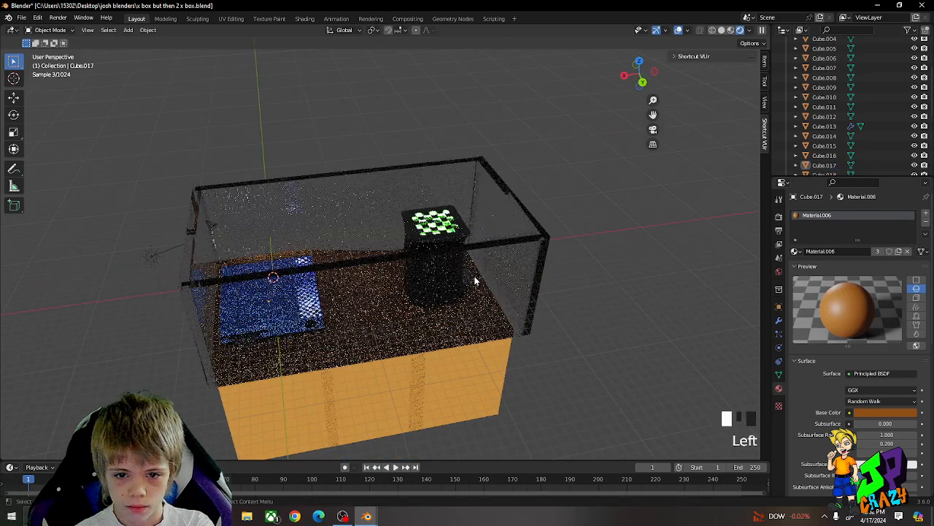
key("shift+d")
key("shift+y")
right_click(463, 224)
key("g")
key("y")
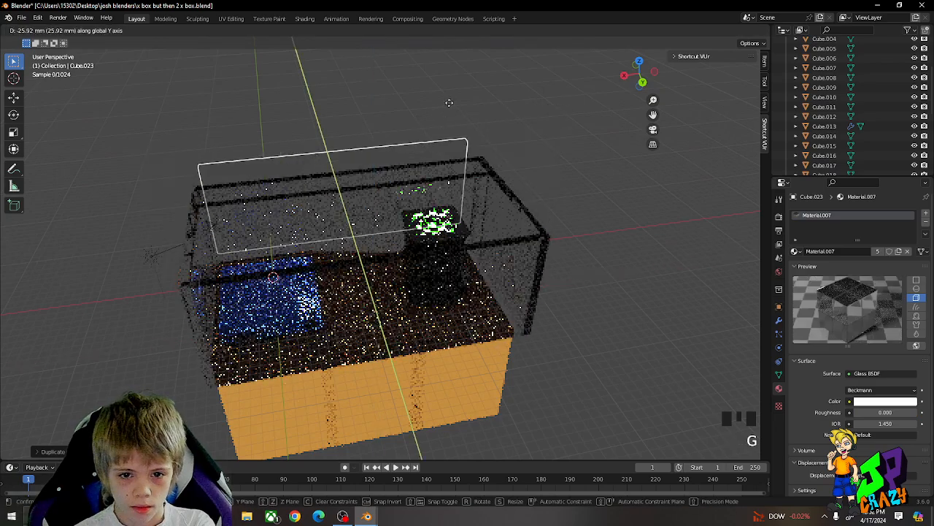
right_click(459, 215)
middle_click_drag(459, 216, 447, 181)
key("g")
key("z")
left_click(451, 445)
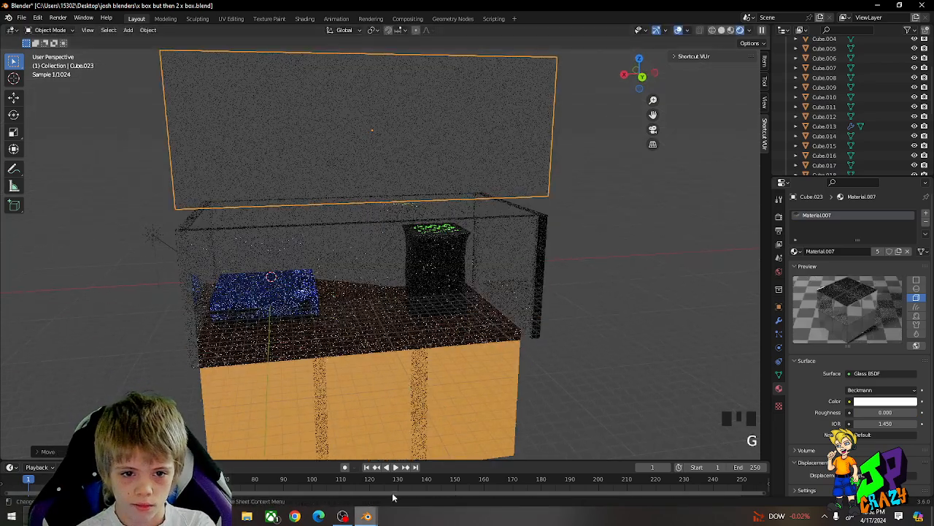
Rotate the copied glass pane 90° so it lies flat and lower it along Z to the top of the walls.
middle_click_drag(380, 333, 443, 352)
key("r")
key("r")
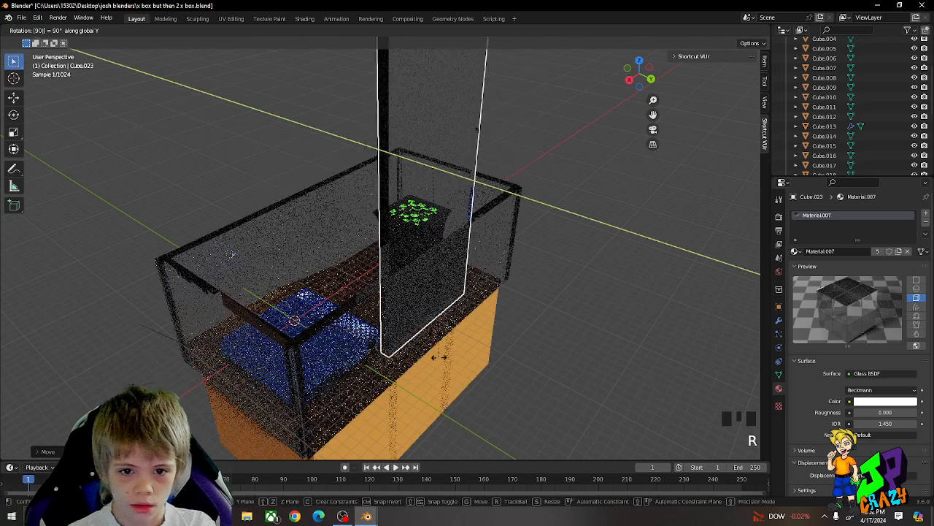
left_click(447, 292)
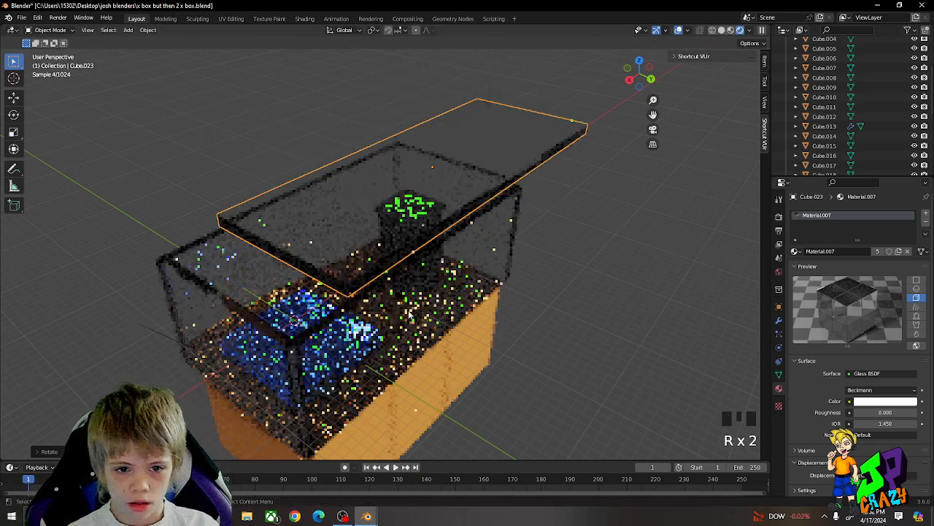
middle_click_drag(447, 292, 438, 241)
key("g")
key("z")
left_click(509, 192)
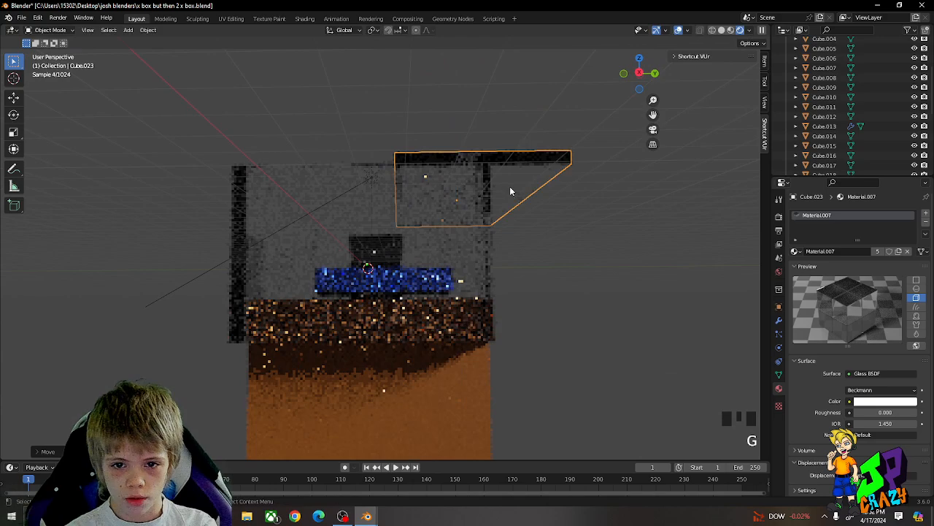
Move the flat glass pane along Y over the case and scale it along Y to cover the opening as a lid.
middle_click_drag(509, 192, 511, 219)
key("g")
key("y")
left_click(483, 219)
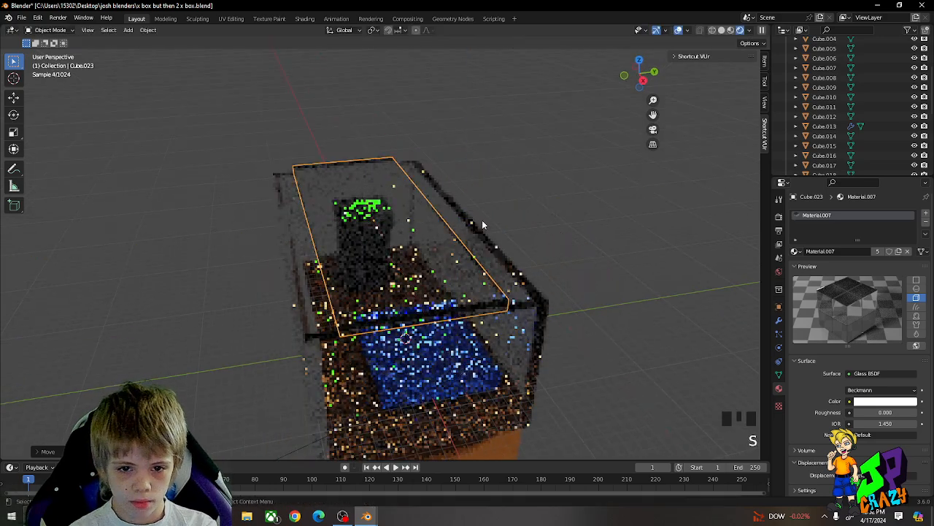
key("s")
key("y")
left_click(530, 208)
key("s")
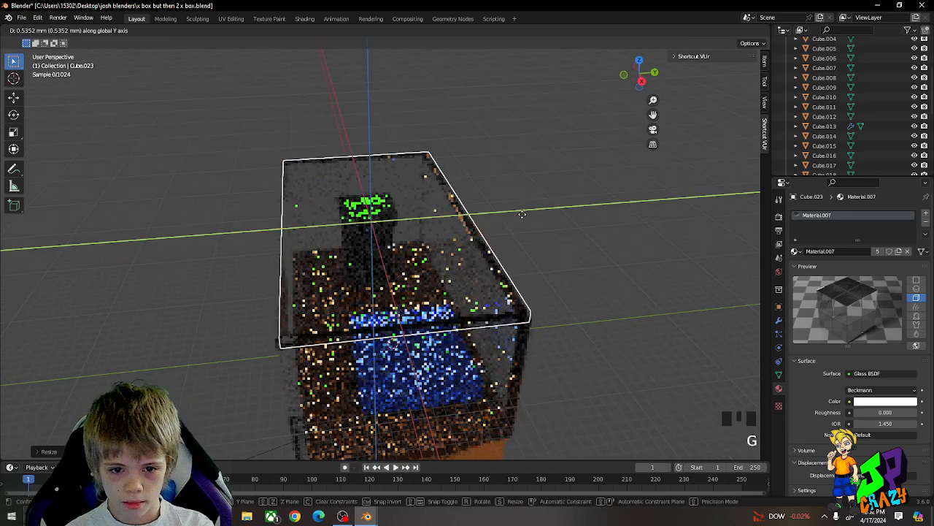
left_click(518, 218)
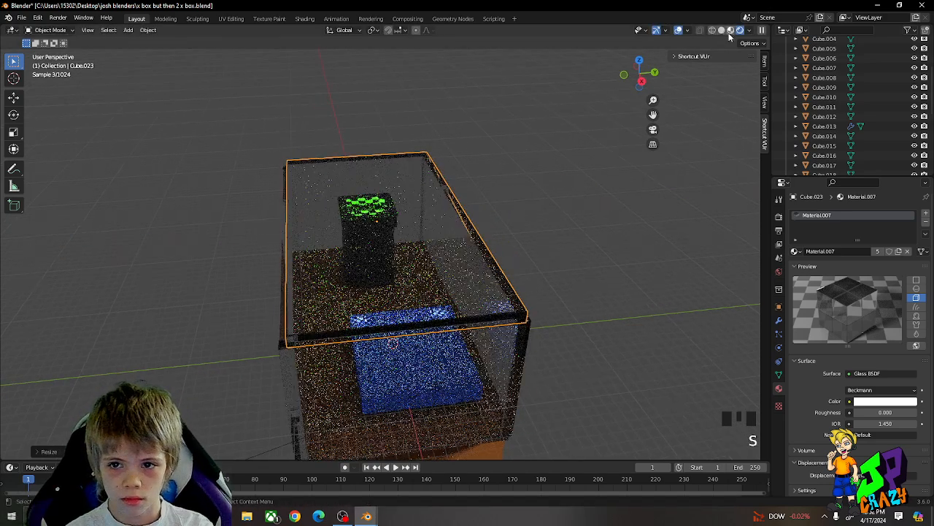
Select the scene camera, move it out to the side of the display case and rotate it about Z.
middle_click_drag(518, 217, 523, 189)
middle_click_drag(552, 254, 519, 246)
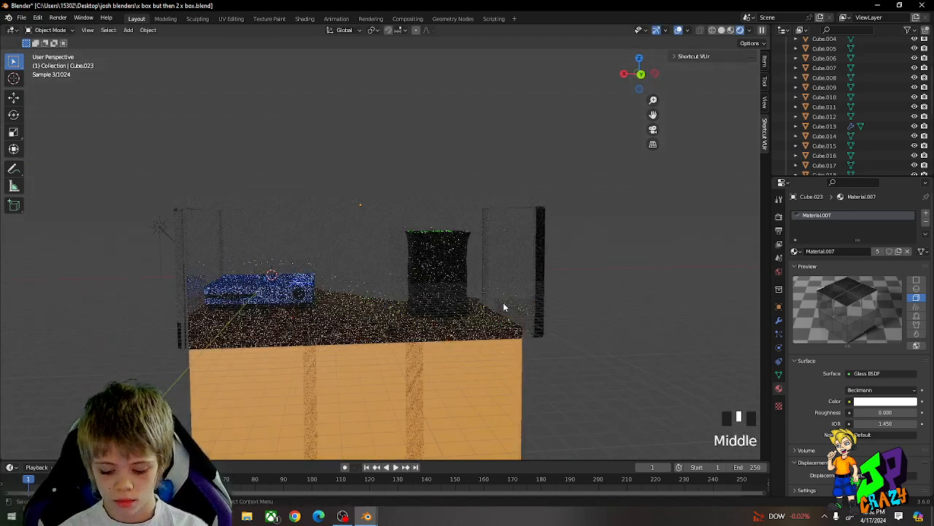
key("KP_0")
scroll(501, 319, "down", 2)
scroll(500, 319, "down", 2)
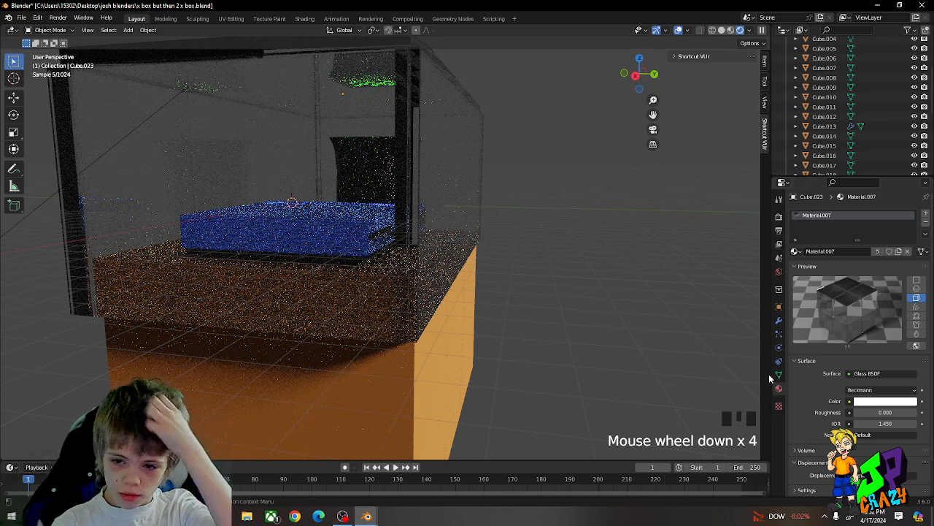
scroll(851, 157, "up", 15)
left_click(822, 62)
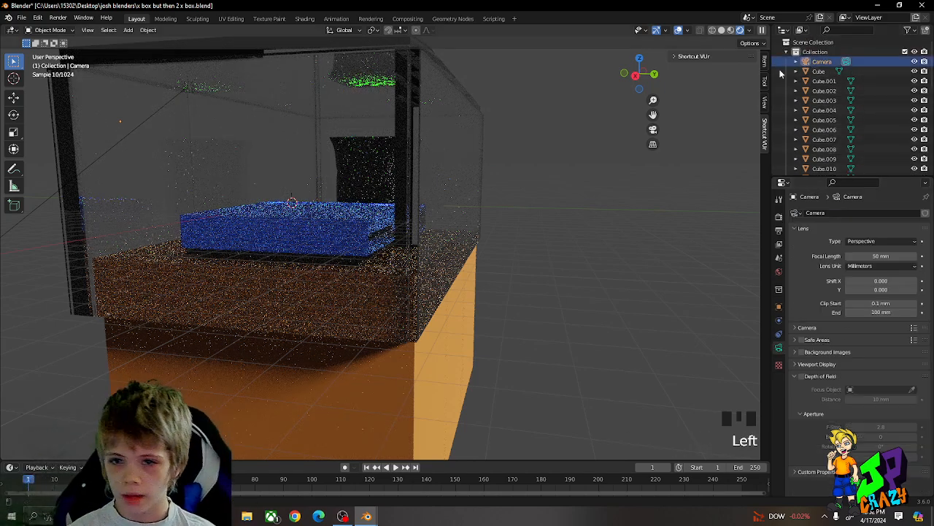
scroll(375, 200, "down", 4)
middle_click_drag(375, 200, 350, 219)
key("g")
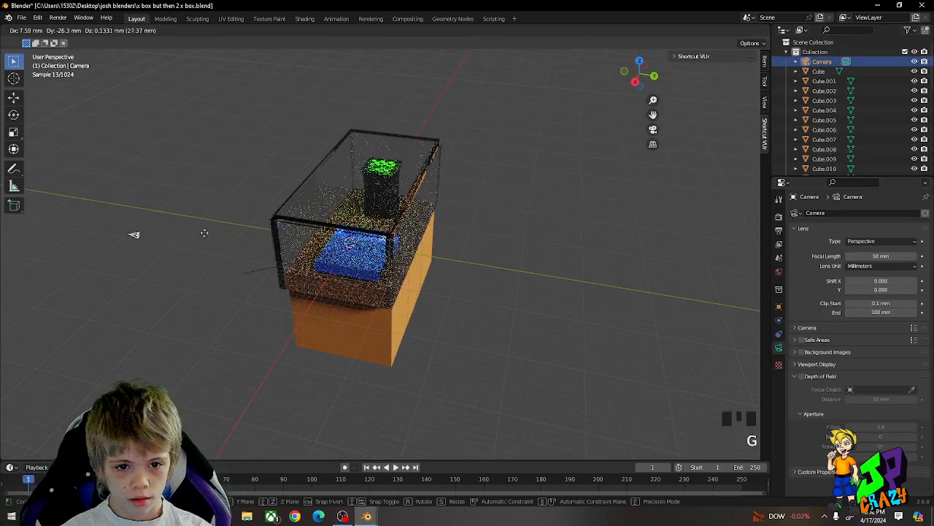
key("r")
key("z")
left_click(244, 251)
Rotate the camera further about Z toward the case's long side and move it out in front of that side.
middle_click_drag(243, 253, 236, 226)
key("r")
key("z")
left_click(33, 136)
middle_click_drag(129, 175, 171, 175)
key("g")
left_click(707, 405)
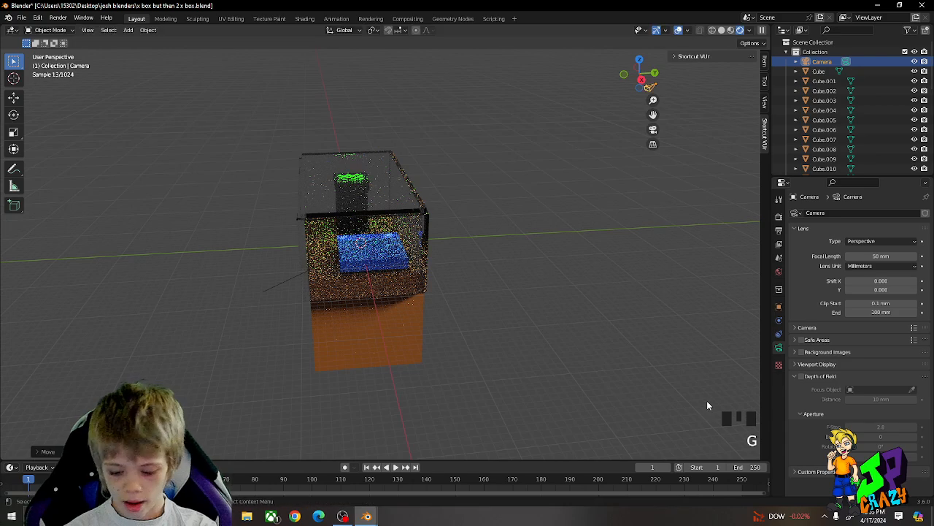
Look through the camera and move it so the frame centres on the display case.
left_click(530, 263)
key("KP_0")
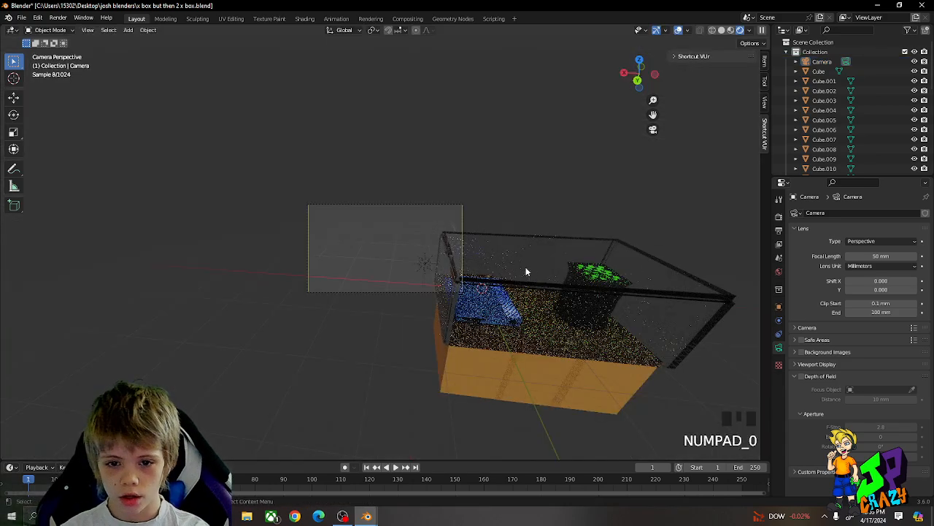
key("g")
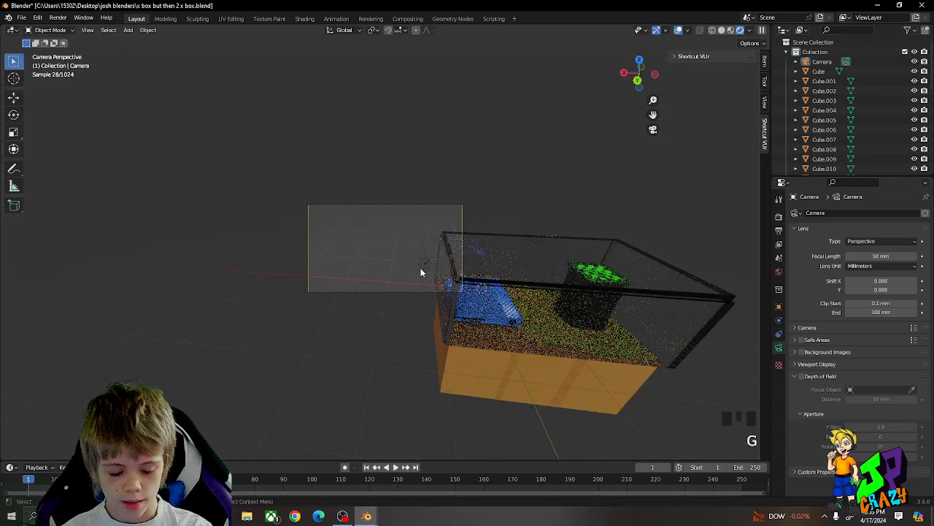
key("g")
left_click(378, 287)
key("g")
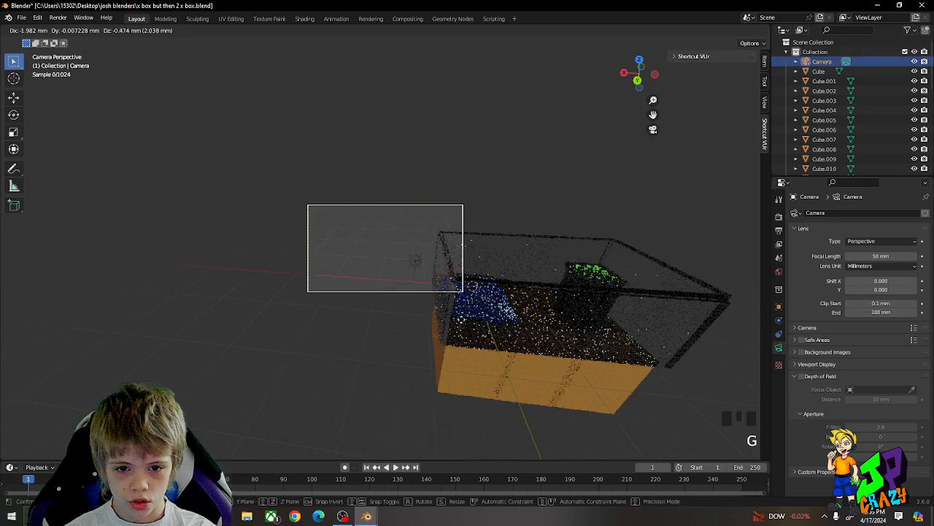
left_click(697, 176)
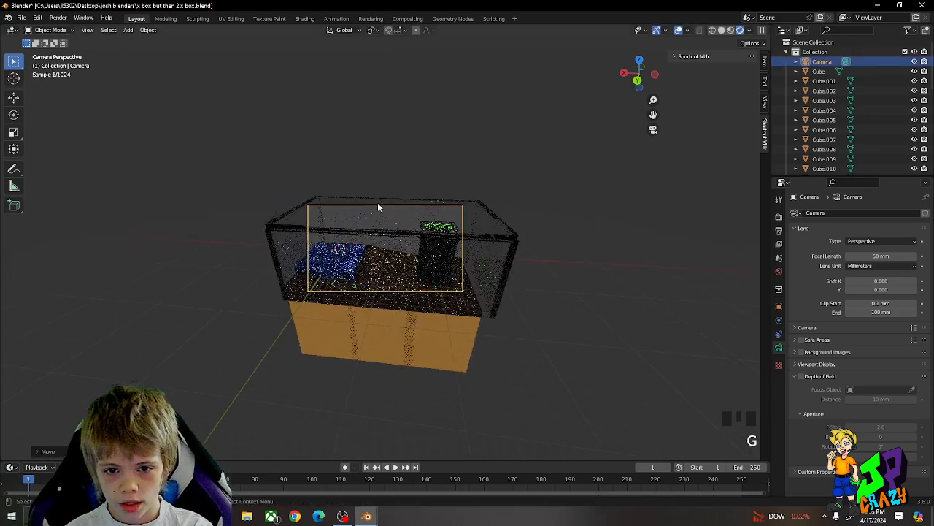
Select every object from Cube through Torus.001, leaving out the camera, and scale the whole display down together.
middle_click_drag(391, 272, 322, 277)
scroll(322, 278, "up", 4)
scroll(322, 277, "down", 3)
scroll(322, 277, "down", 3)
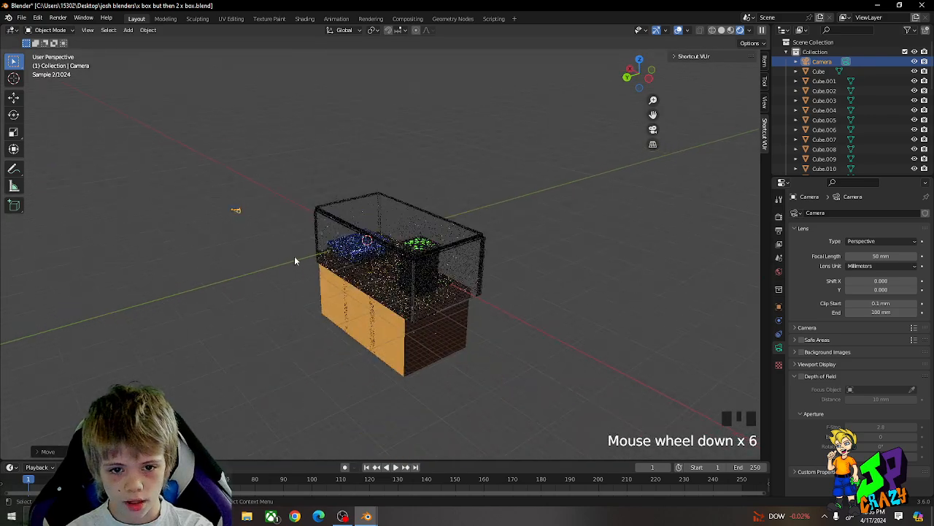
scroll(660, 200, "up", 1)
left_click(827, 71)
scroll(832, 110, "down", 20)
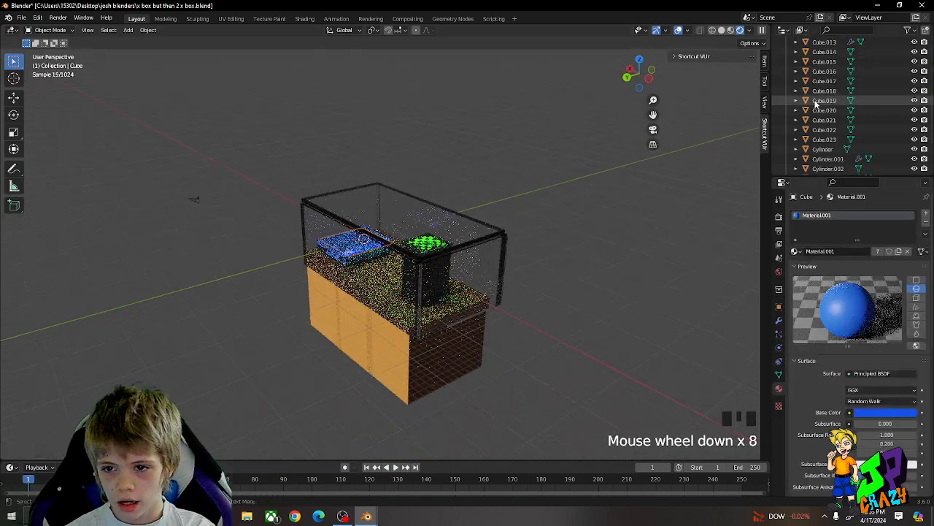
left_click(835, 164, "shift")
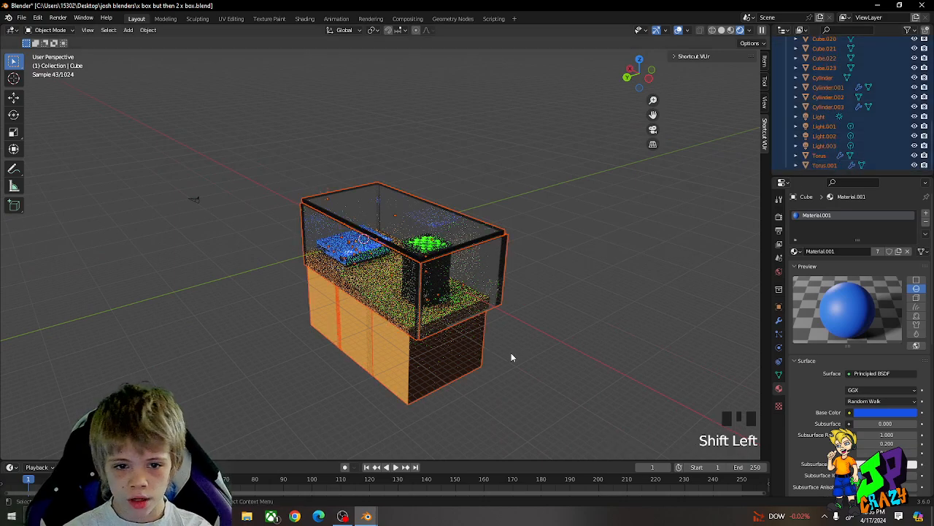
key("s")
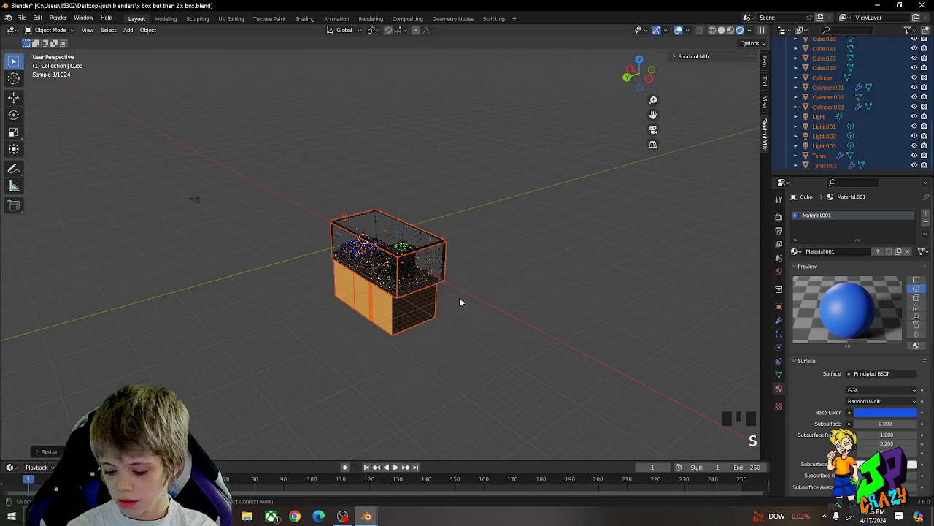
In camera view, select the camera and move it to reframe the scaled-down display case.
key("KP_0")
left_click(475, 314)
scroll(463, 347, "up", 3)
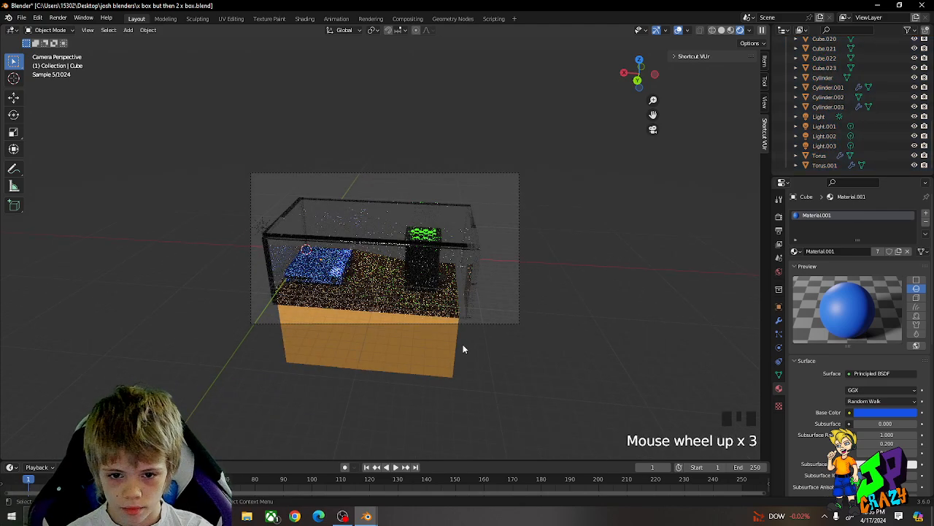
left_click(505, 321)
key("g")
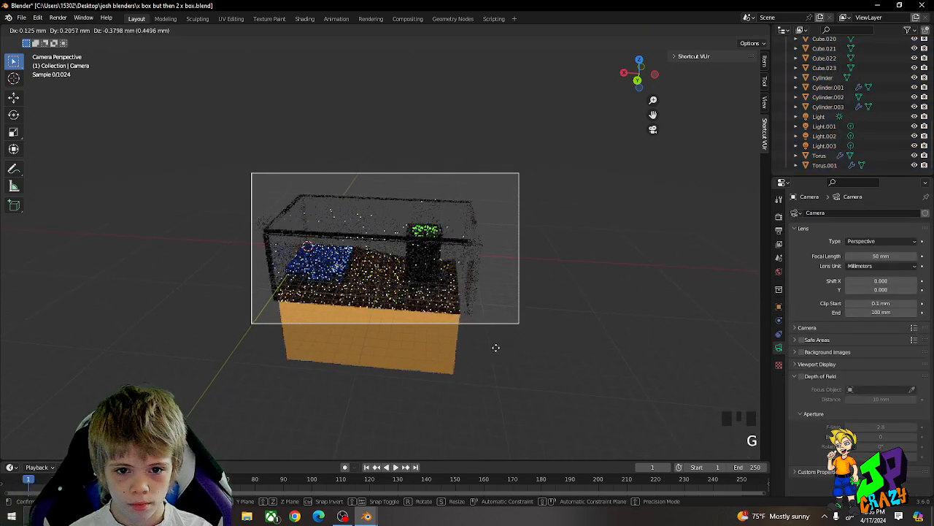
left_click(495, 276)
Move the glass end wall beside the black tower inward along X toward the base.
middle_click_drag(495, 276, 540, 283)
scroll(540, 284, "up", 2)
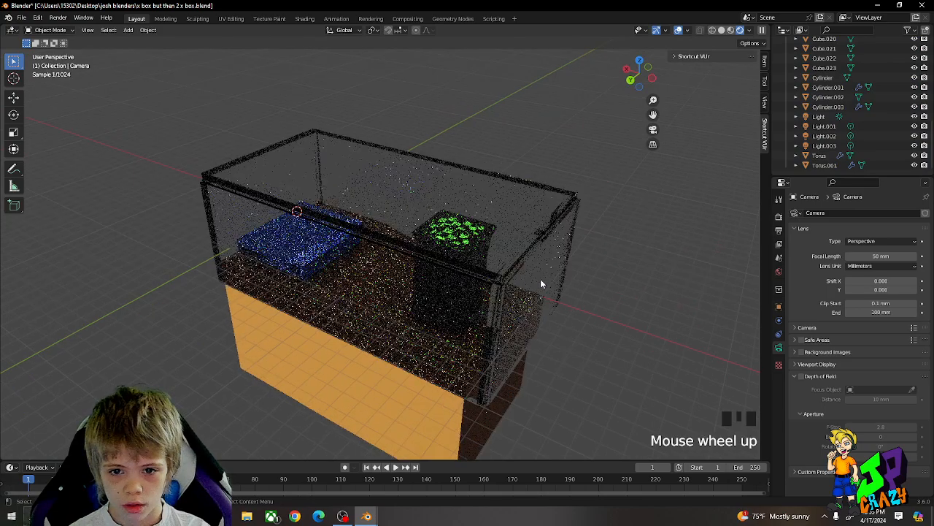
left_click(617, 293)
middle_click_drag(617, 293, 559, 275)
left_click(514, 304)
middle_click_drag(514, 304, 514, 276)
key("g")
key("x")
left_click(474, 254)
Scale the long glass wall Cube.020 along X to fit between the two end walls.
left_click(474, 254)
mouse_move(474, 254)
middle_mouse_down()
mouse_move(454, 276)
mouse_move(598, 273)
mouse_move(542, 271)
mouse_move(539, 284)
mouse_move(544, 274)
middle_mouse_up()
left_click(579, 263, "shift")
key("s")
key("x")
left_click(529, 275)
key("g")
middle_click(538, 282)
right_click(539, 282)
Switch to solid shading and move the long glass wall along X so it sits between the end walls.
left_click(723, 30)
key("g")
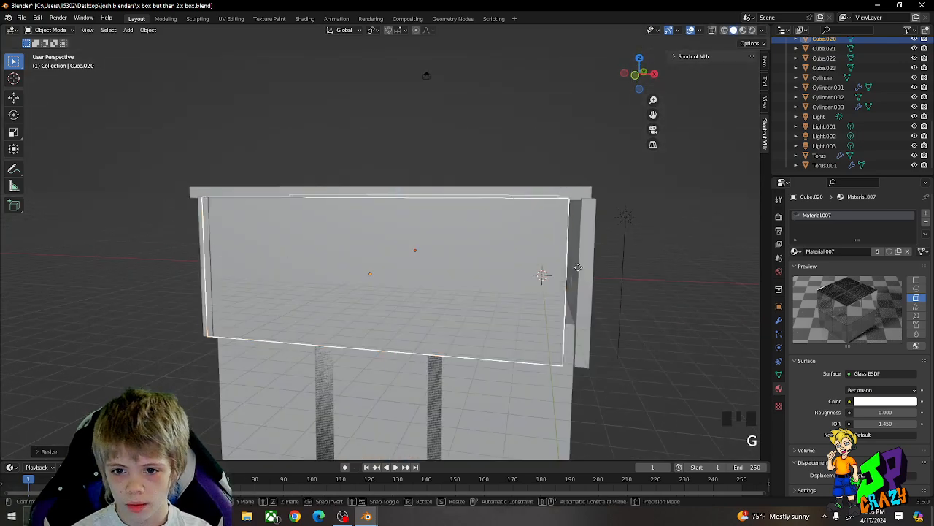
key("x")
left_click(592, 273)
middle_click_drag(593, 273, 619, 300)
key("g")
key("x")
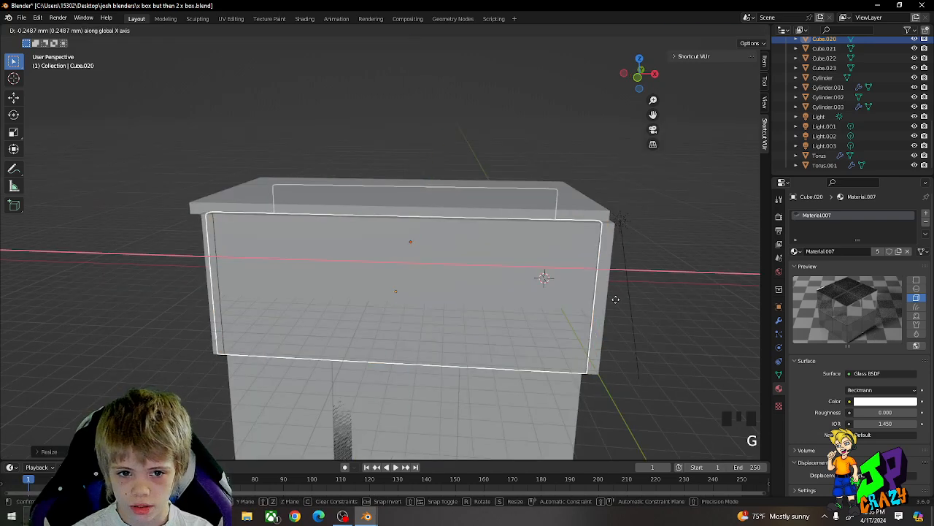
left_click(612, 299)
Shorten the glass lid and move it along X so it lines up with the walls below.
left_click(628, 222)
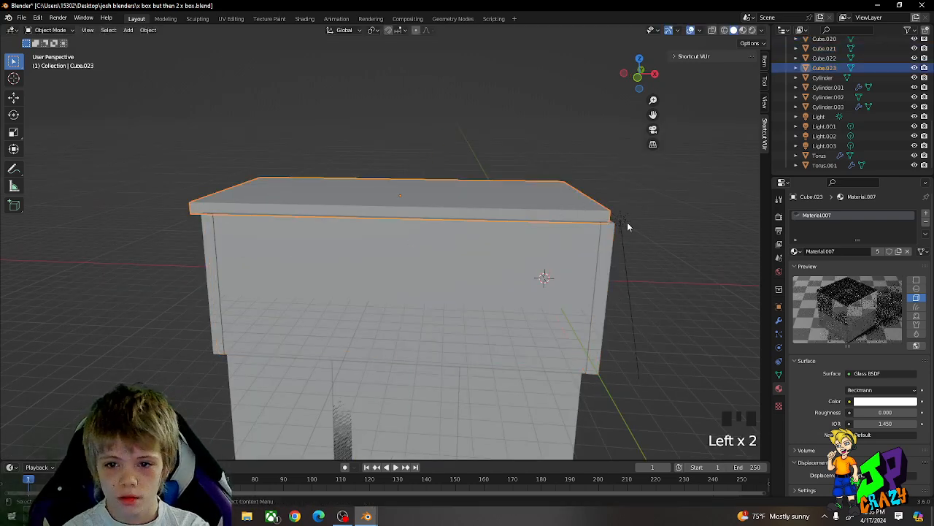
key("s")
key("s")
key("g")
key("x")
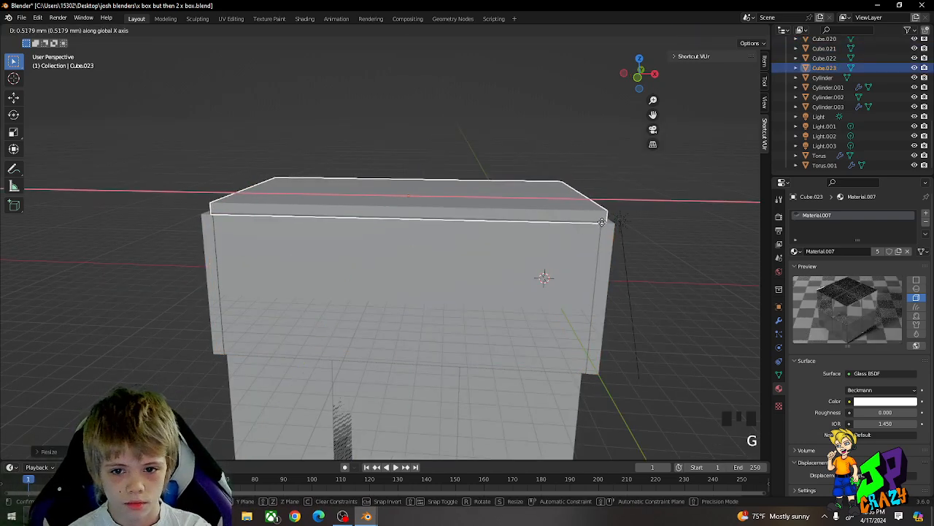
left_click(600, 223)
Move the glass end wall beside the blue console inward along X against the lid and long walls.
middle_click_drag(601, 223, 605, 256)
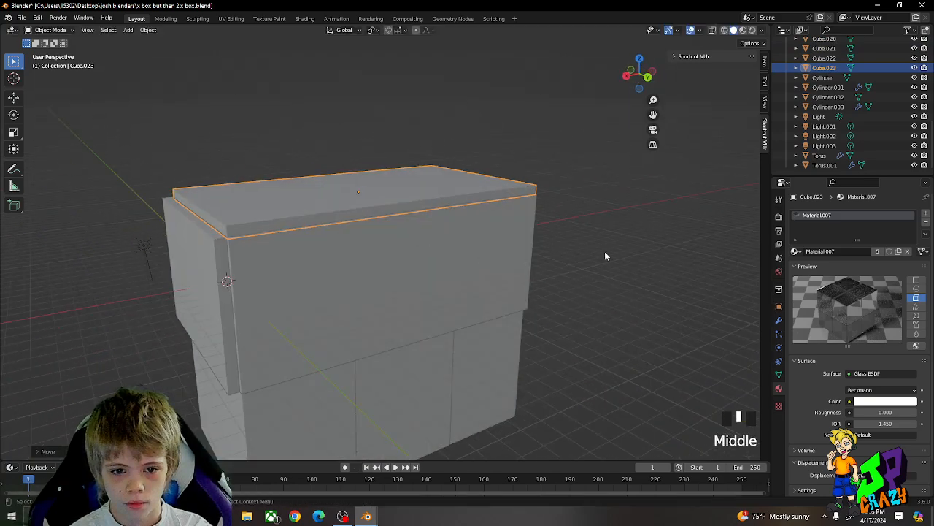
left_click(753, 30)
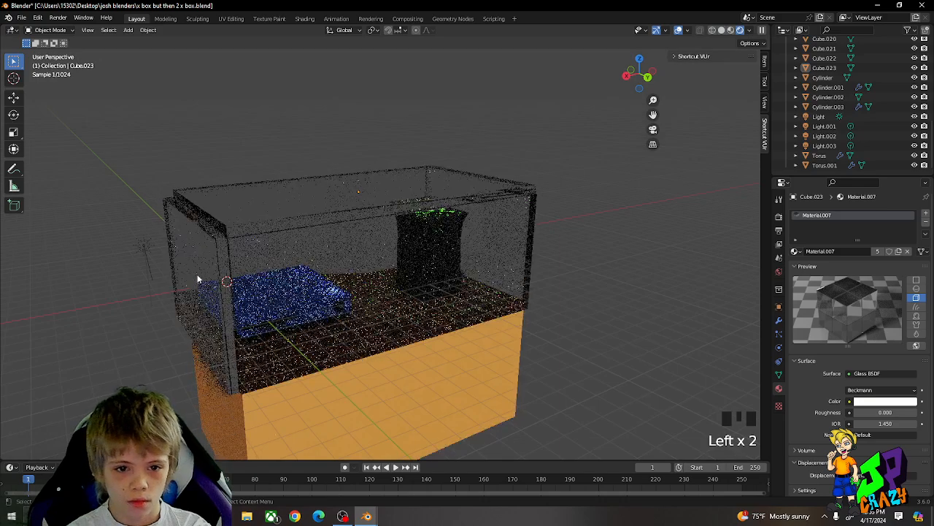
left_click(198, 278)
left_click(205, 276)
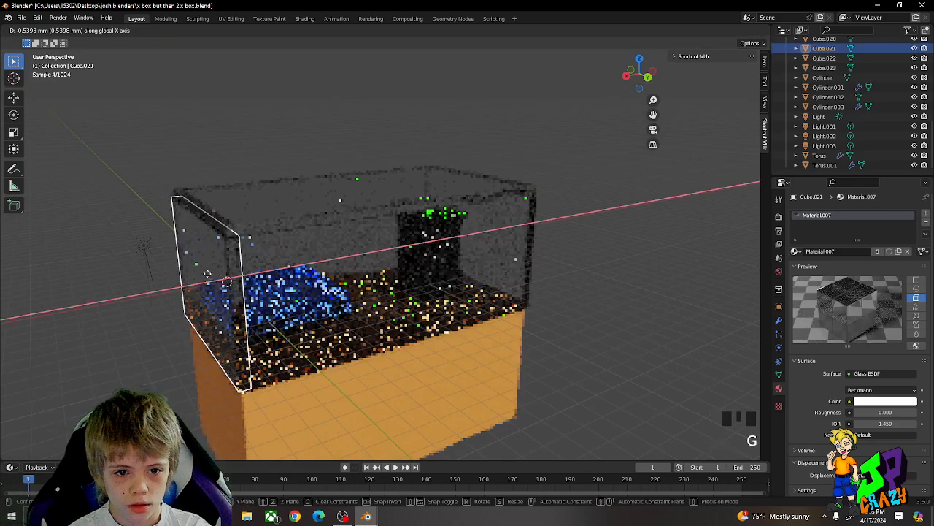
left_click(731, 29)
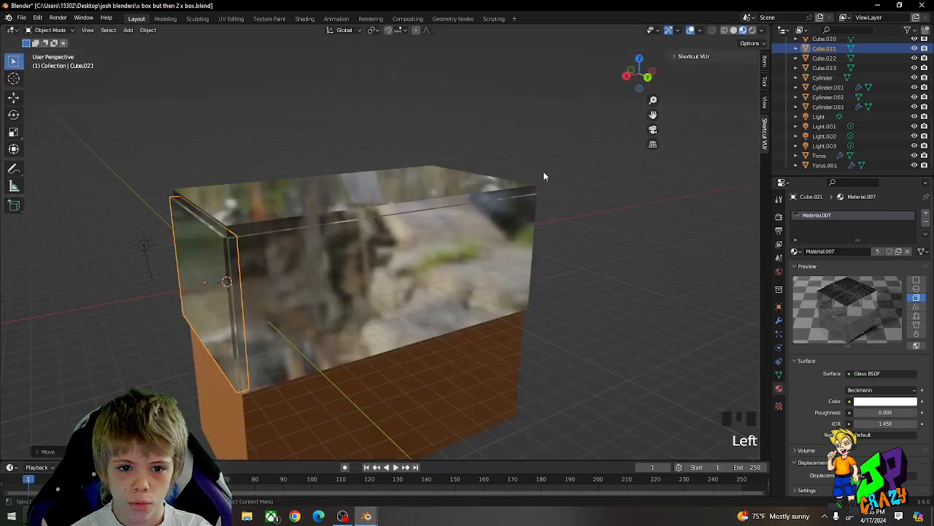
key("g")
key("x")
left_click(491, 190)
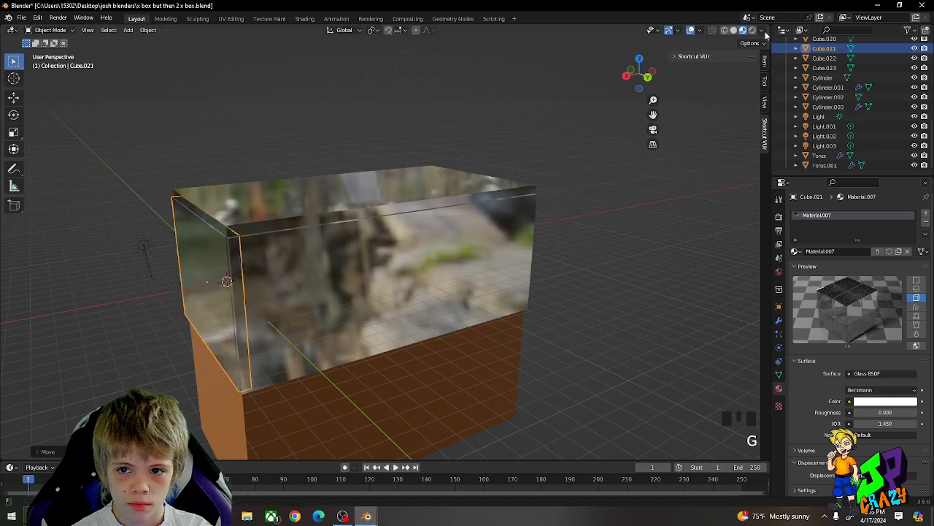
Move the glass end wall beside the black console inward along X against the long walls and check it in rendered shading.
left_click(740, 30)
left_click(532, 247)
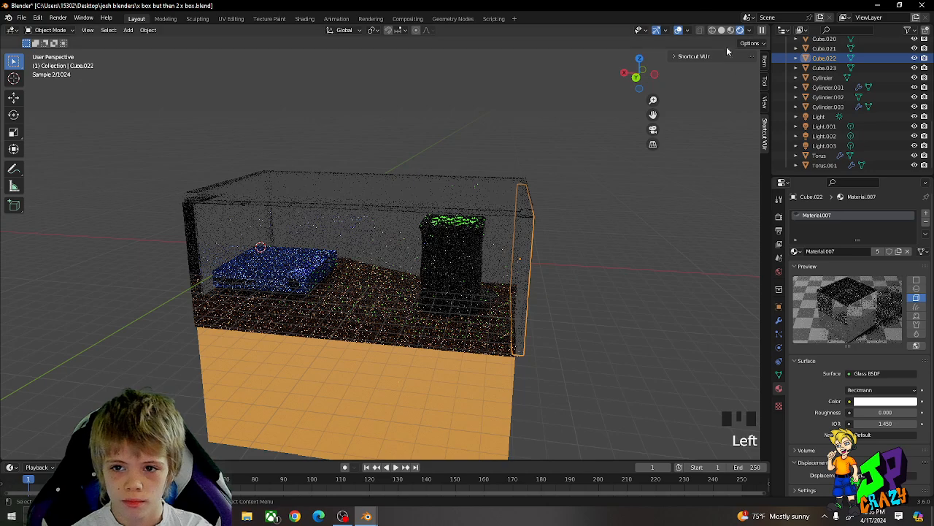
middle_click_drag(687, 211, 703, 111)
left_click(731, 30)
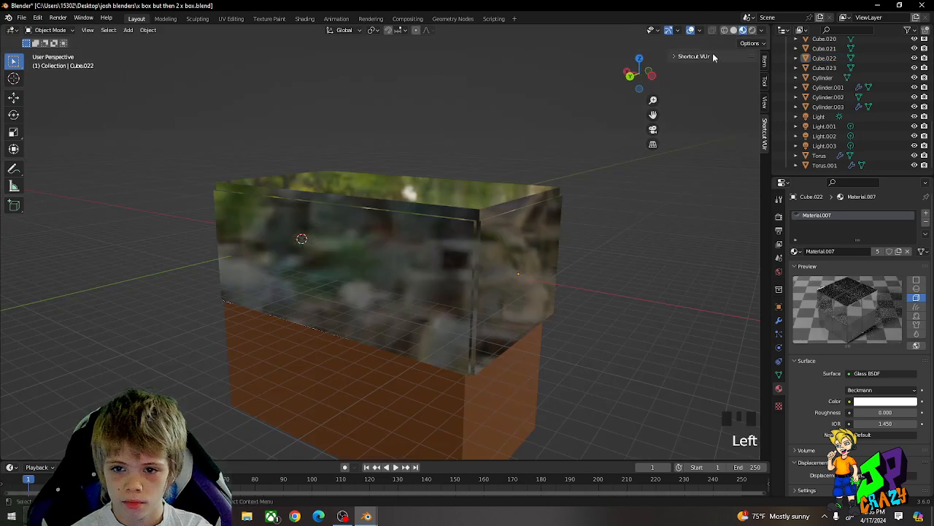
key("g")
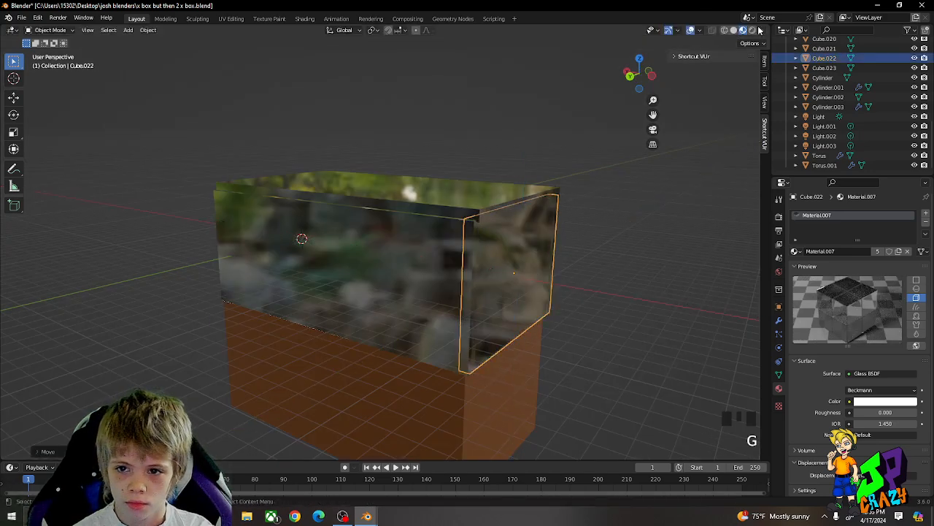
left_click(752, 30)
left_click(382, 276)
middle_click_drag(384, 276, 366, 292)
Lower the glass lid along Z until it sits on top of the glass walls.
left_click(501, 244)
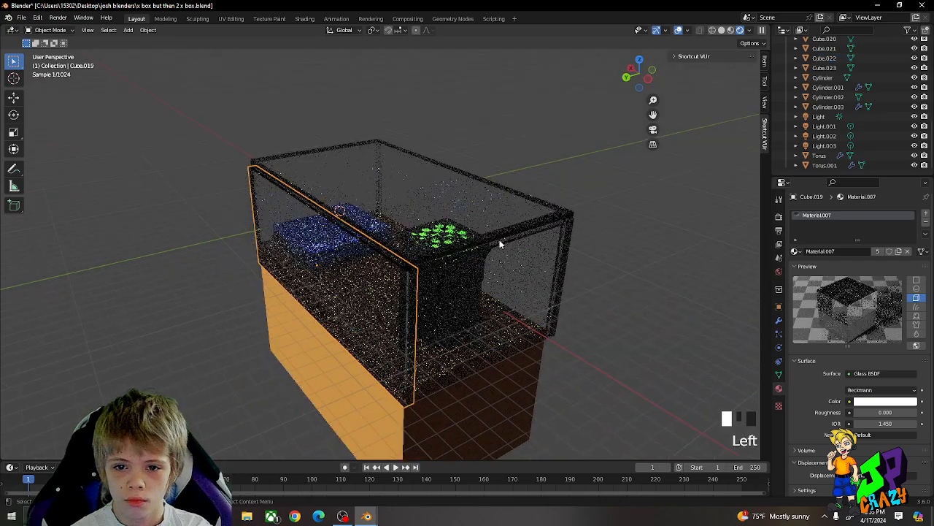
key("g")
key("z")
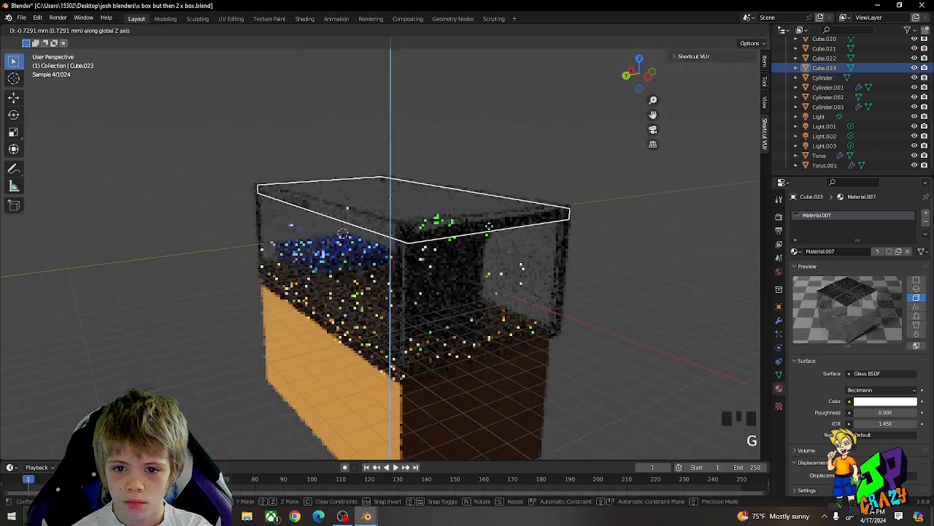
left_click(489, 228)
left_click(743, 30)
middle_click_drag(555, 184, 681, 191)
key("g")
key("z")
left_click(540, 187)
key("g")
key("z")
left_click(544, 186)
Resize the glass lid, scale it along X and shift it along X to match the outline of the walls.
key("s")
left_click(584, 203)
key("s")
key("x")
left_click(580, 186)
key("g")
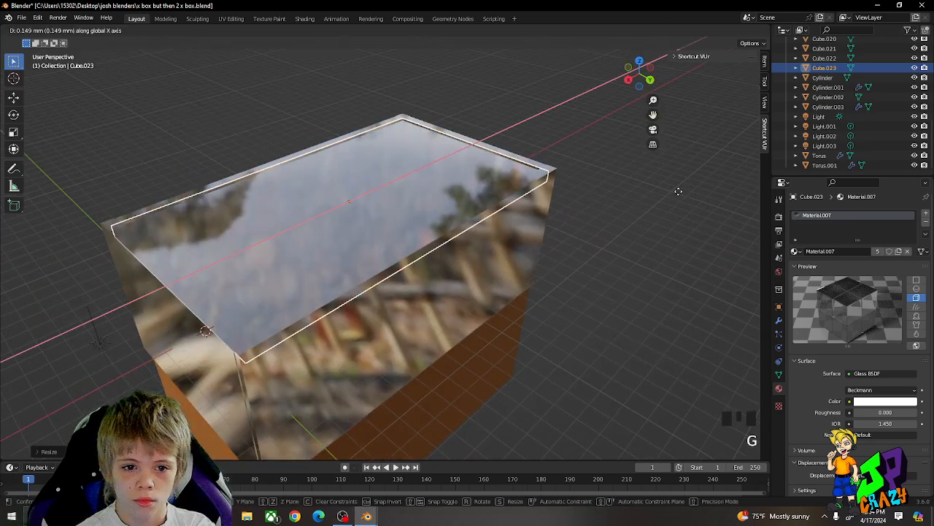
left_click(678, 192)
left_click(753, 30)
left_click(613, 250)
mouse_move(613, 250)
middle_mouse_down()
mouse_move(595, 200)
mouse_move(573, 273)
mouse_move(481, 232)
middle_mouse_up()
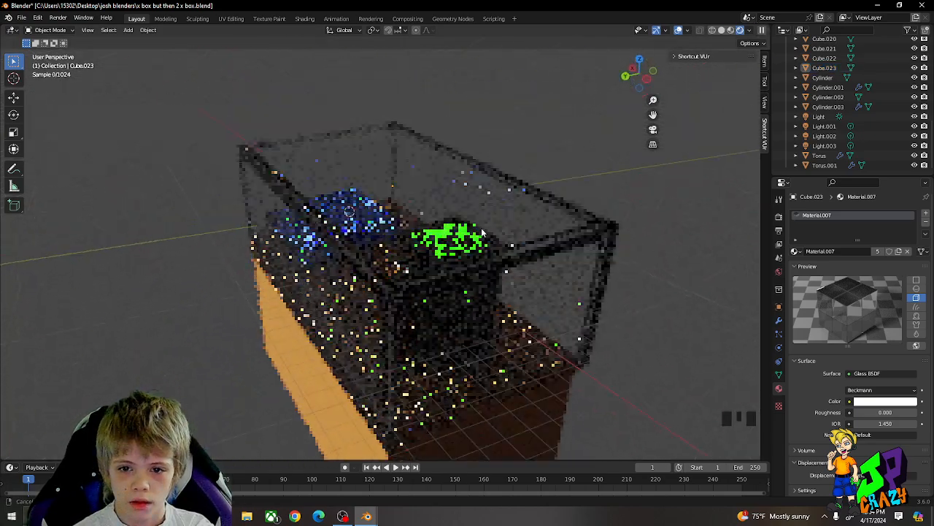
Add a cube in material preview and shape it into a slim upright post at a corner of the glass case.
left_click(732, 30)
scroll(640, 281, "down", 2)
middle_click_drag(636, 271, 444, 291)
key("shift+a")
mouse_move(583, 283)
left_click(613, 287)
scroll(537, 299, "down", 2)
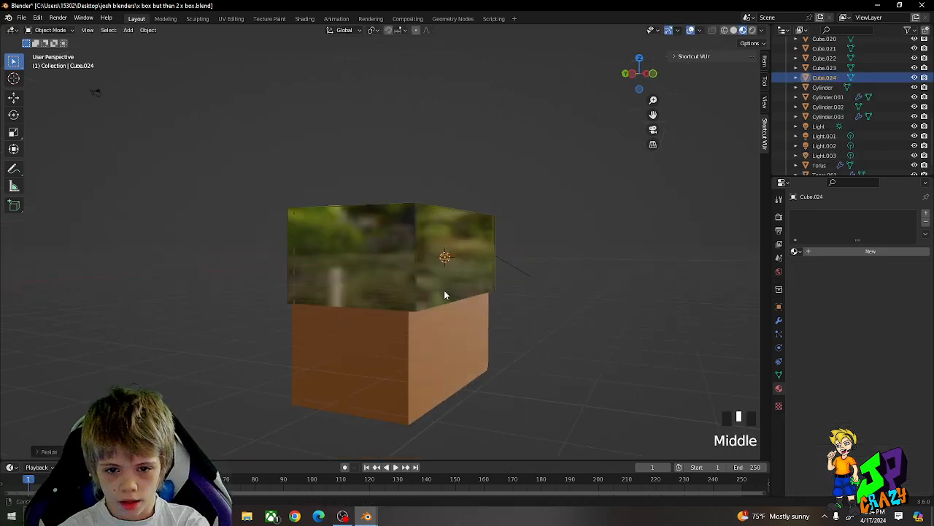
key("g")
middle_click(398, 247)
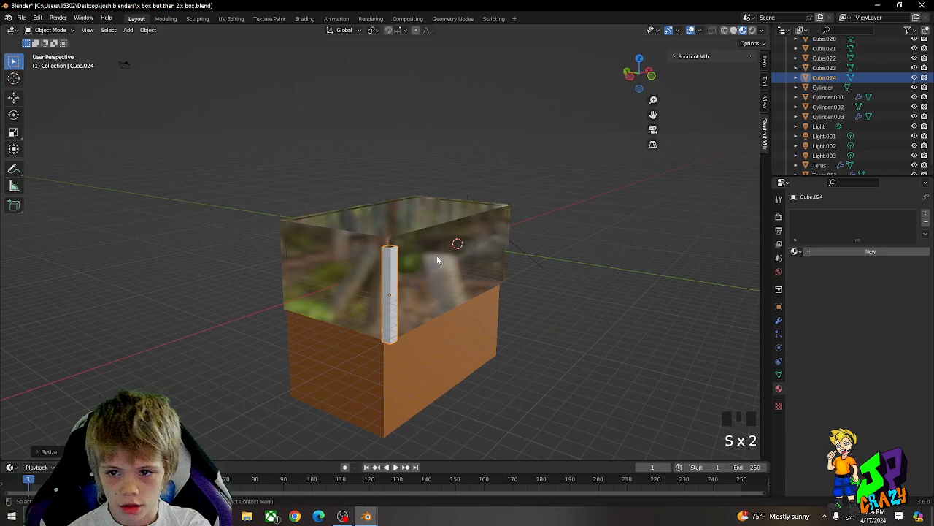
Adjust the post's position at the case corner and stretch it taller along Z.
scroll(454, 262, "up", 2)
middle_click_drag(455, 262, 452, 285)
key("g")
middle_click(453, 283)
left_click(449, 282)
key("s")
middle_click(449, 256)
left_click(447, 209)
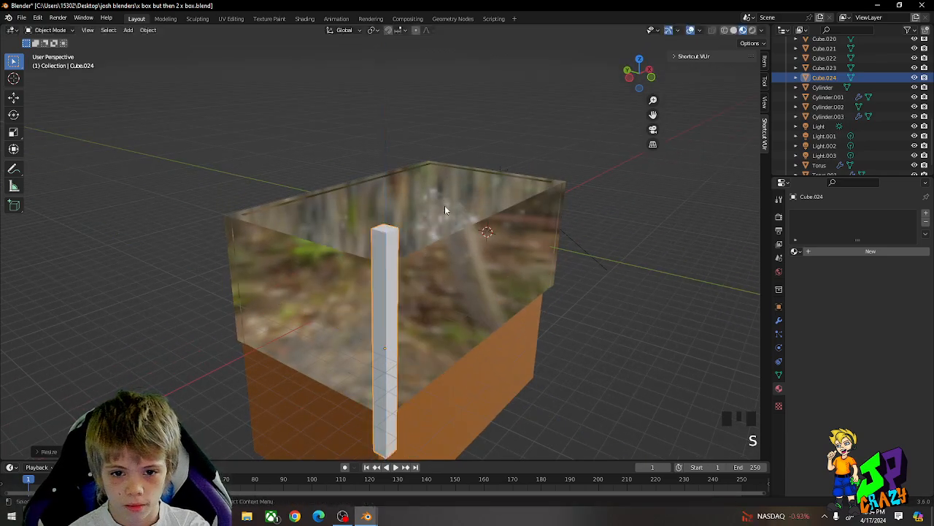
Lower the post beside the base, nudge it along Y and lengthen it to run along the base and glass.
scroll(445, 206, "down", 2)
middle_click_drag(444, 206, 442, 171)
key("g")
middle_click(440, 208)
left_click(444, 276)
middle_click_drag(443, 275, 450, 296)
key("g")
middle_click(450, 294)
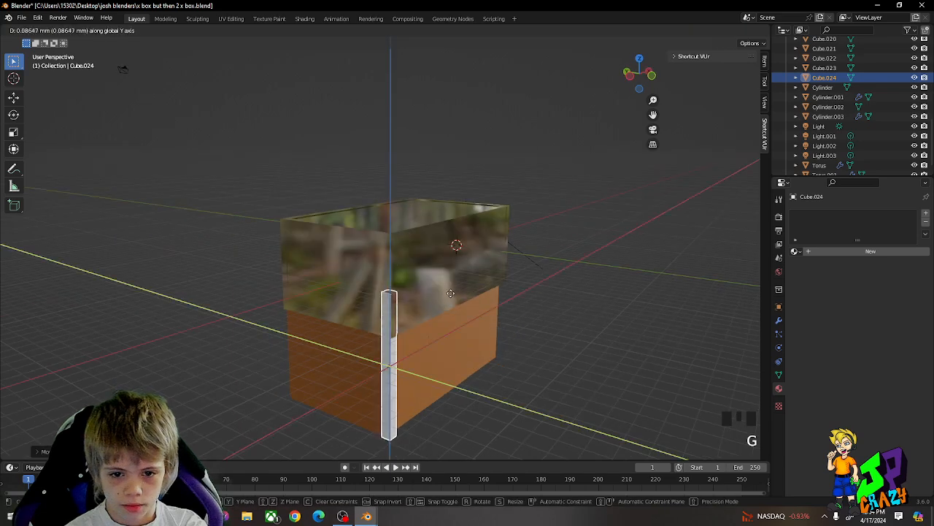
left_click(449, 294)
key("s")
middle_click(449, 288)
left_click(441, 245)
Seat the post on the case corner and scale it along Z by about 1.04 to cover the full case height.
key("g")
middle_click(475, 210)
middle_click_drag(441, 244, 509, 252)
left_click(469, 202)
key("s")
middle_click(470, 202)
key("g")
left_click(518, 253)
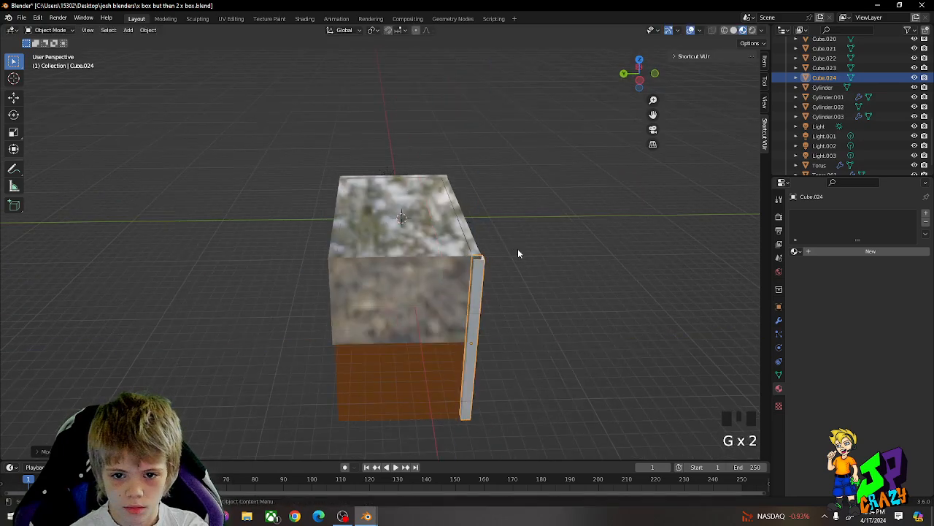
left_click(519, 252)
middle_click_drag(520, 252, 507, 217)
key("s")
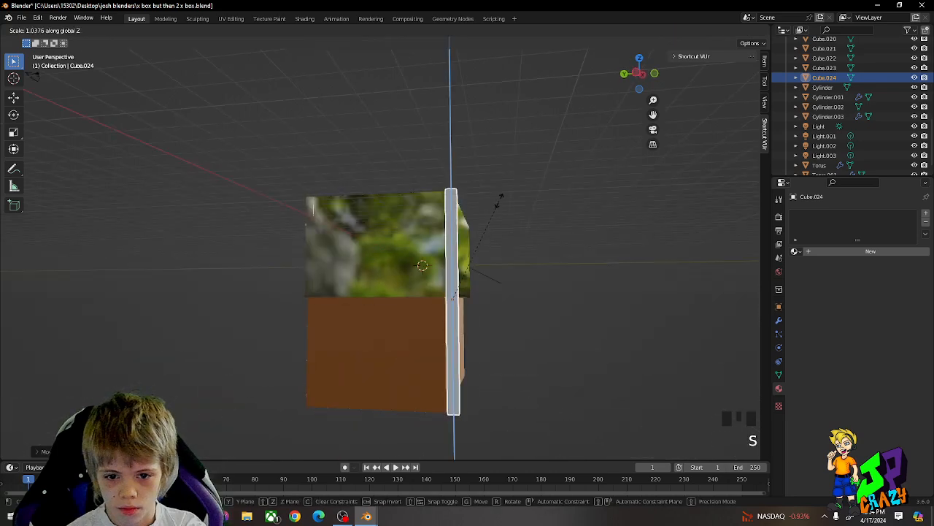
Assign the black Material.002 to the corner post and shift the post along X onto the corner.
left_click(796, 251)
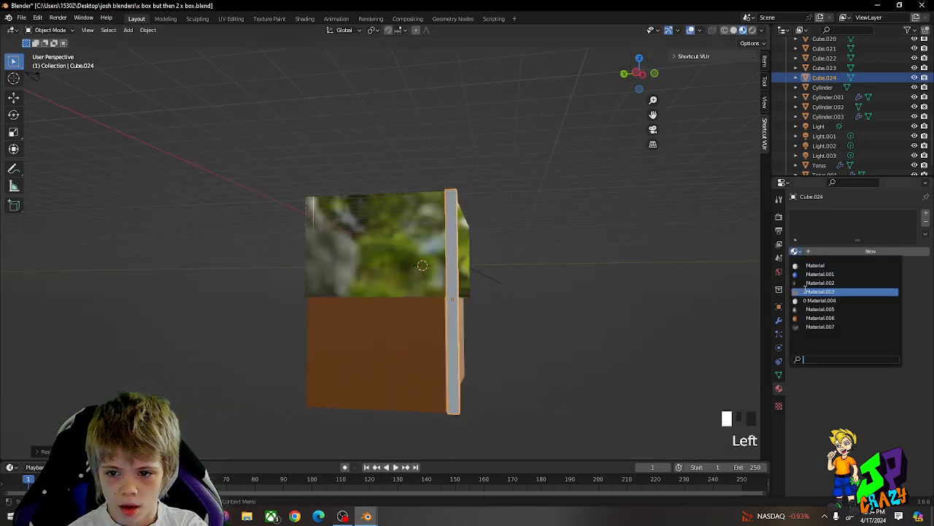
left_click(821, 292)
middle_click_drag(671, 263, 495, 292)
key("g")
key("x")
left_click(496, 294)
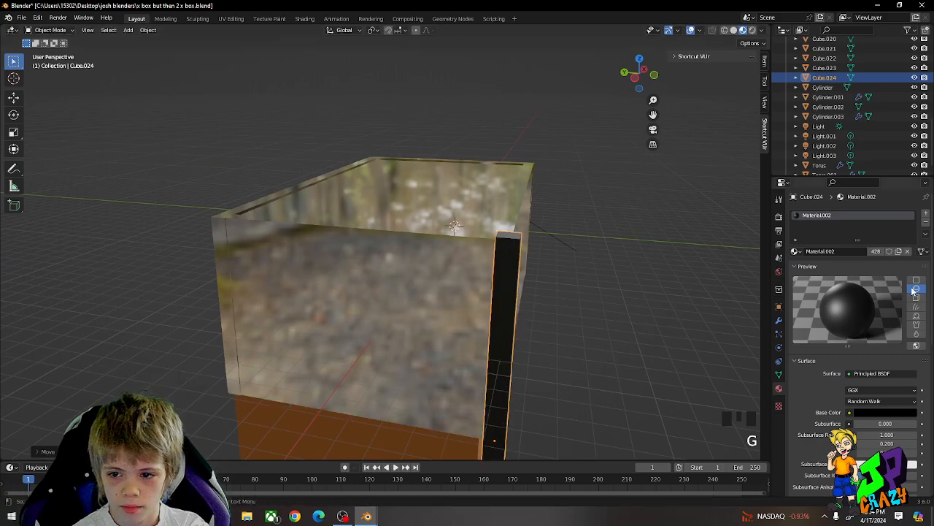
Duplicate the black corner post to the other three corners of the case.
scroll(522, 285, "down", 2)
key("shift+d")
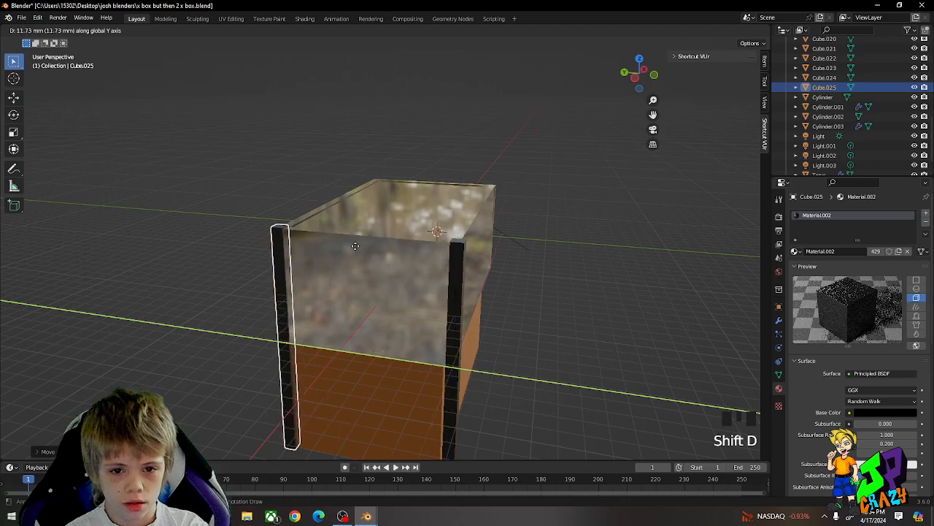
left_click(357, 252)
middle_click_drag(456, 278, 365, 284)
key("shift+d")
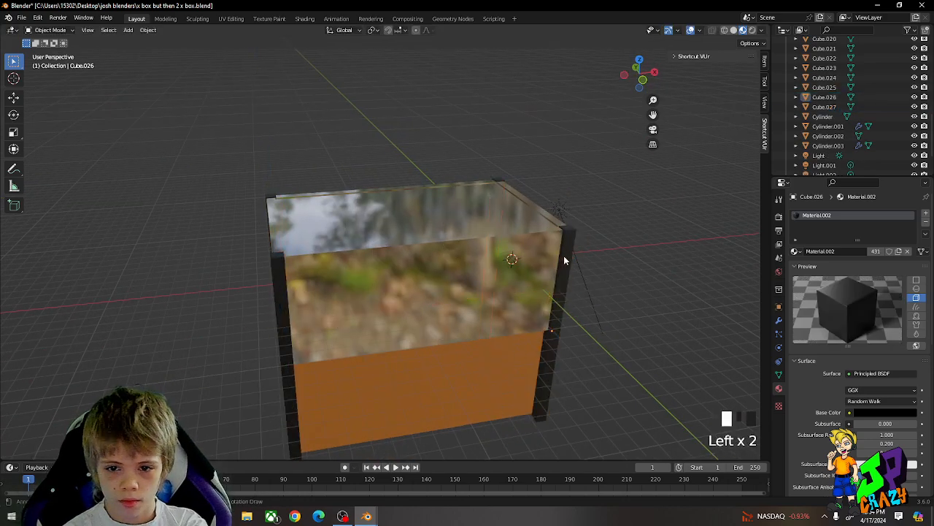
Duplicate a corner post, raise the copy along Z and rotate it 90 degrees into a horizontal rail.
key("shift+d")
key("g")
key("z")
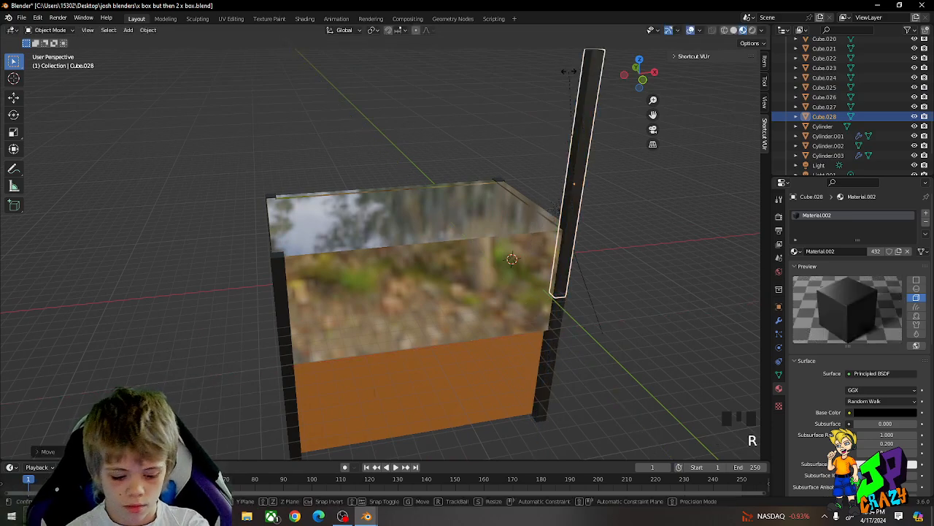
key("9")
key("0")
key("Return")
Move the horizontal rail along X and Z onto the long top edge and scale it along X to span the posts.
key("g")
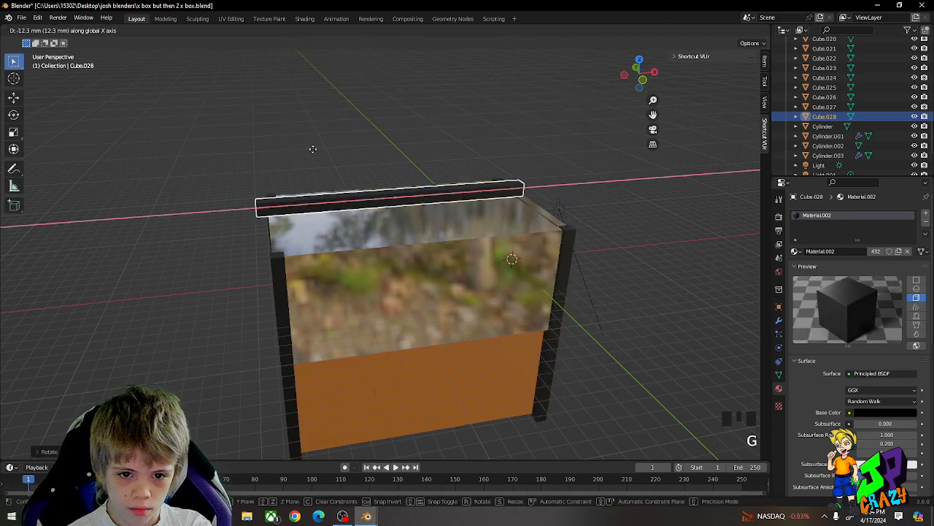
key("g")
key("z")
left_click(341, 187)
key("s")
key("x")
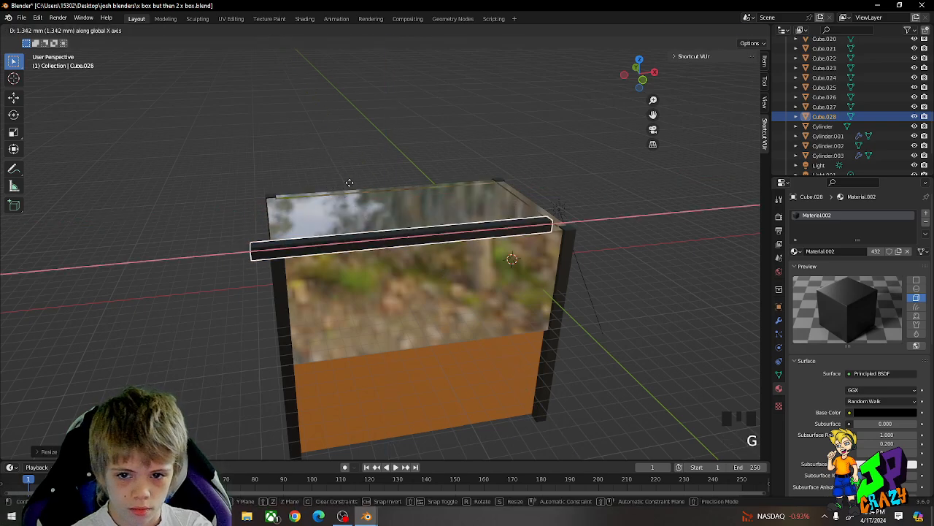
key("g")
key("z")
left_click(373, 192)
Duplicate the long top rail and place the copy along the opposite long edge of the lid.
middle_click_drag(373, 191, 542, 257)
key("shift+d")
left_click(458, 220)
middle_click_drag(458, 219, 362, 155)
key("g")
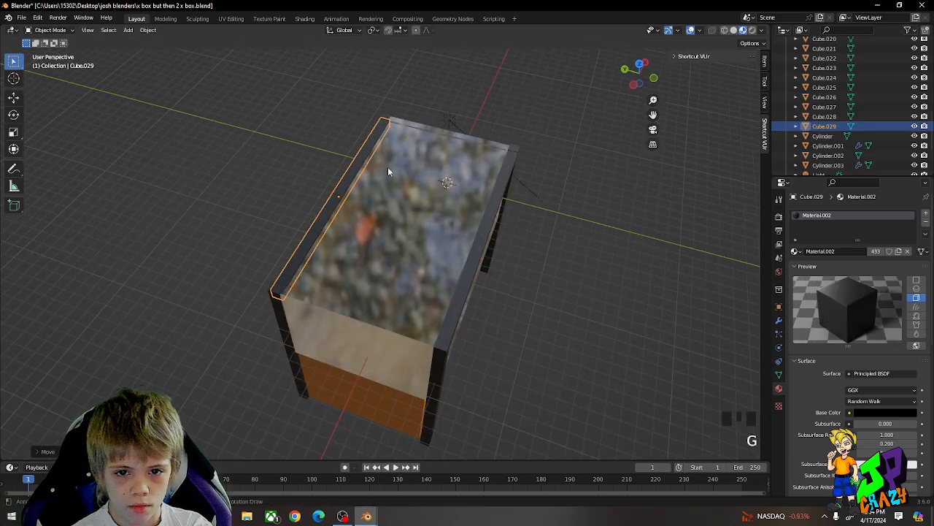
key("g")
left_click(388, 166)
Duplicate a long top rail onto the middle of the lid and rotate the copy 90 degrees across it.
key("shift+d")
left_click(439, 210)
mouse_move(440, 210)
middle_mouse_down()
mouse_move(430, 205)
mouse_move(465, 217)
mouse_move(440, 216)
middle_mouse_up()
key("g")
left_click(487, 206)
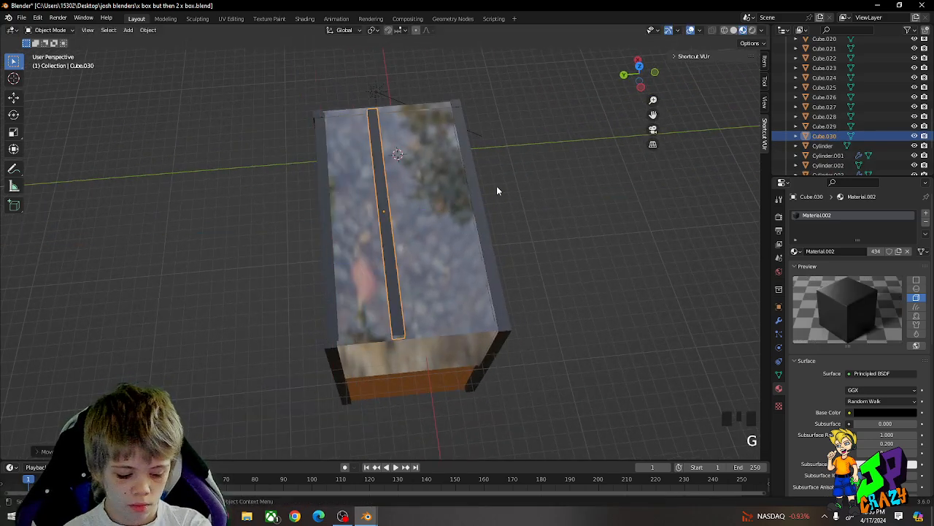
type("r90")
left_click(460, 232)
Scale the cross rail along Y to the case width and move it along Y to fit between the long rails.
key("s")
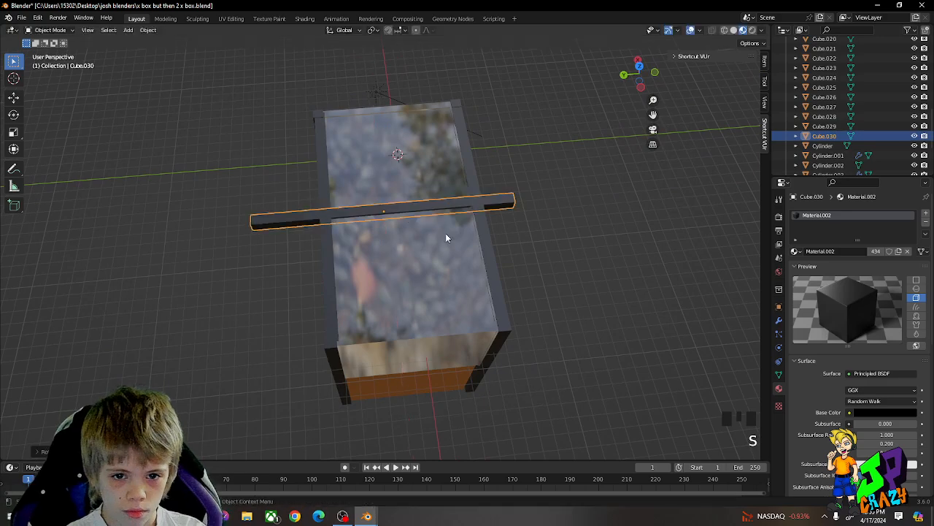
key("y")
left_click(418, 222)
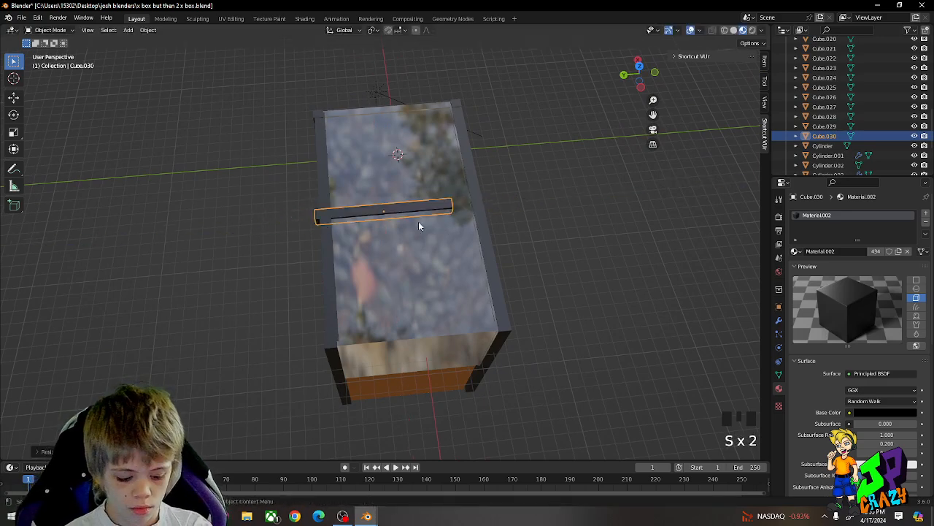
key("g")
key("y")
left_click(441, 219)
left_click(442, 216)
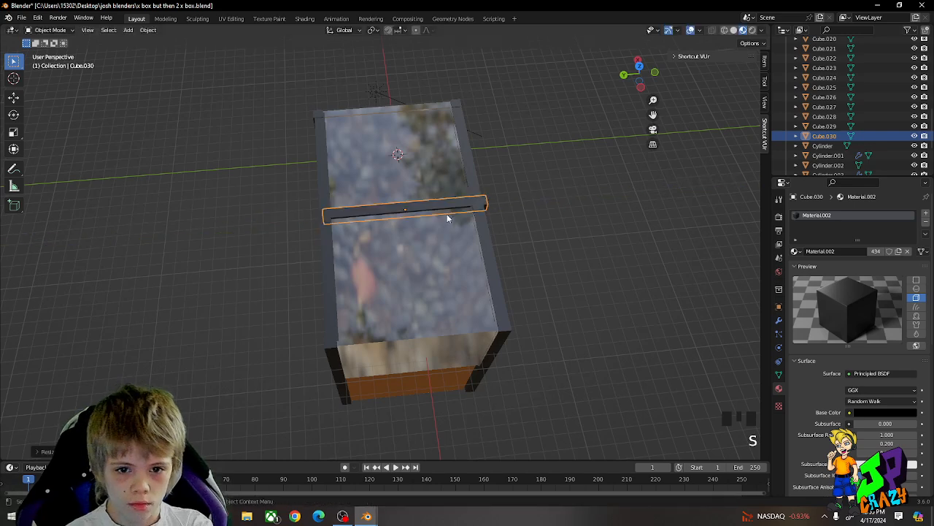
Move the cross rail along X to the end of the lid and align it along Y with the corner posts.
key("g")
key("x")
key("g")
middle_click_drag(521, 331, 606, 290)
key("y")
left_click(515, 325)
Set the cross rail flush with the lid's end along X and duplicate it about 20 mm along X to the opposite end.
key("g")
key("x")
left_click(536, 322)
key("shift+d")
key("x")
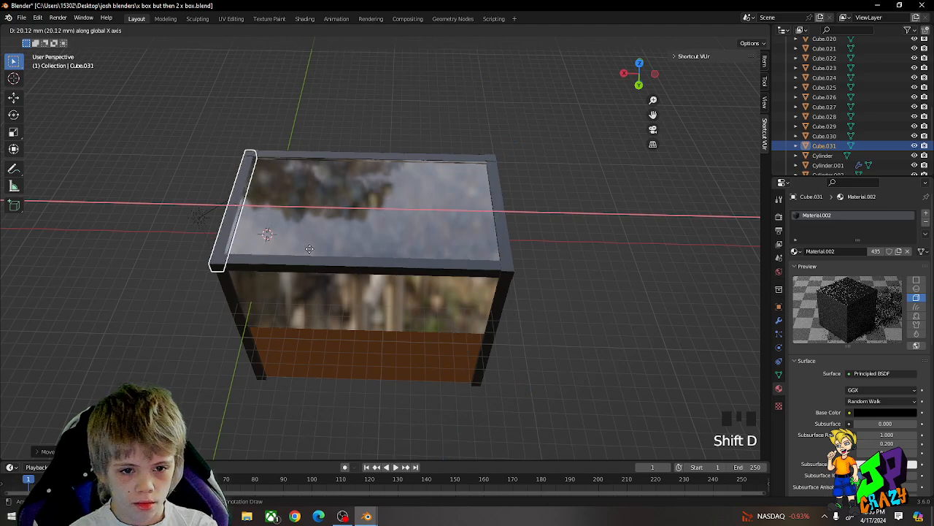
Duplicate all four top rails together and lower the copies about 8 mm along Z to where the glass meets the base.
left_click(512, 222, "shift")
middle_click_drag(512, 222, 444, 265, "shift")
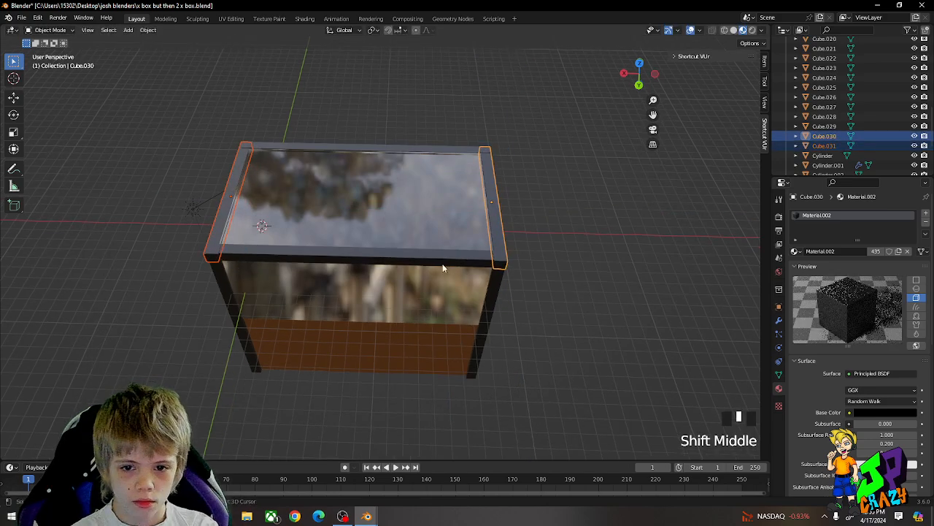
left_click(446, 264, "shift")
middle_click_drag(467, 148, 480, 212)
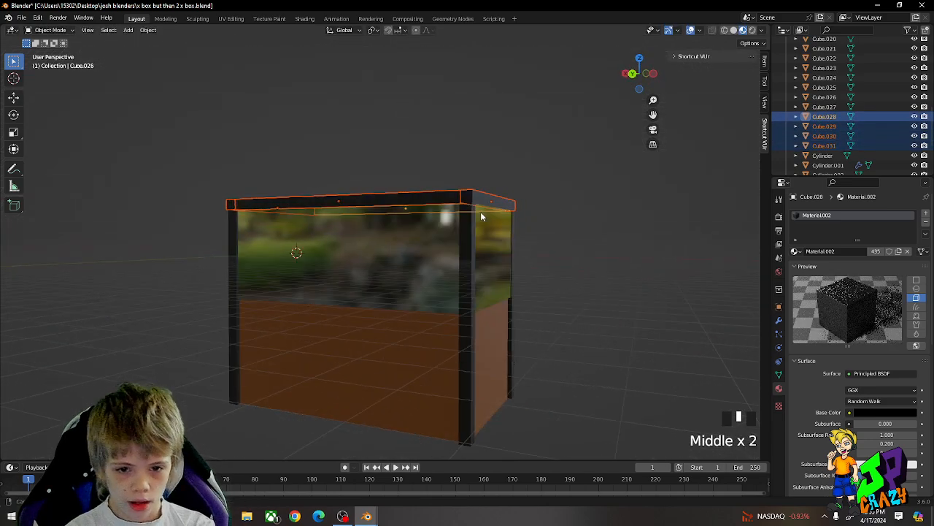
key("shift+d")
left_click(508, 275)
key("g")
key("z")
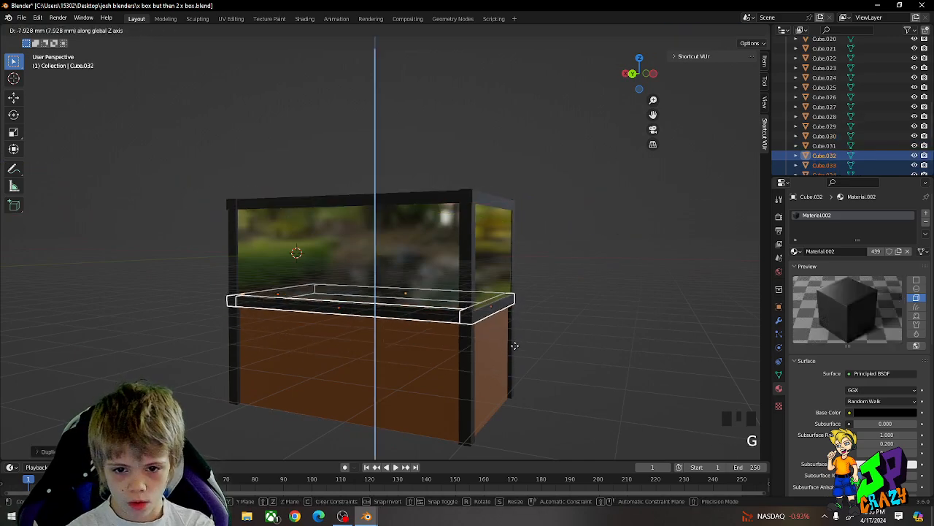
left_click(516, 344)
left_click(555, 326)
Examine the framed display case from several sides in rendered shading and return to material preview.
middle_click_drag(556, 325, 724, 22)
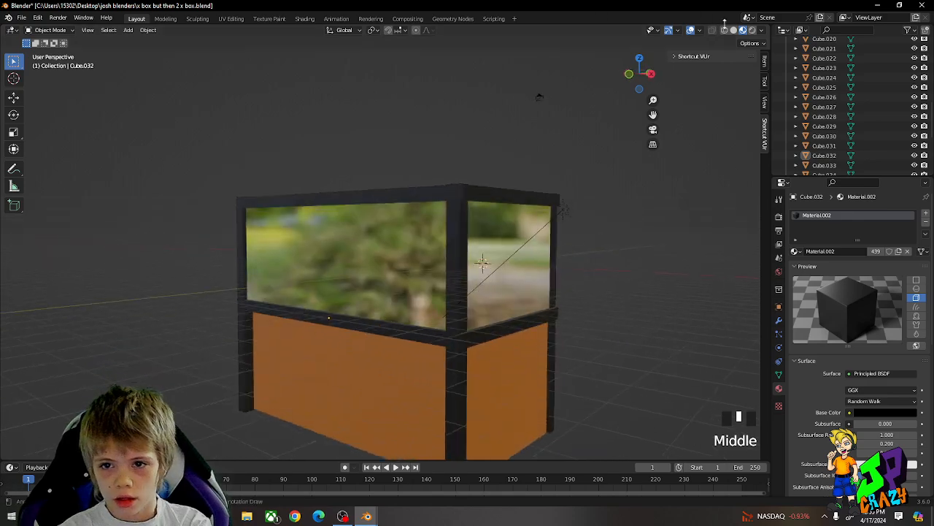
left_click(754, 29)
mouse_move(603, 254)
middle_mouse_down()
mouse_move(502, 291)
mouse_move(531, 296)
mouse_move(511, 299)
mouse_move(546, 255)
middle_mouse_up()
left_click(564, 299)
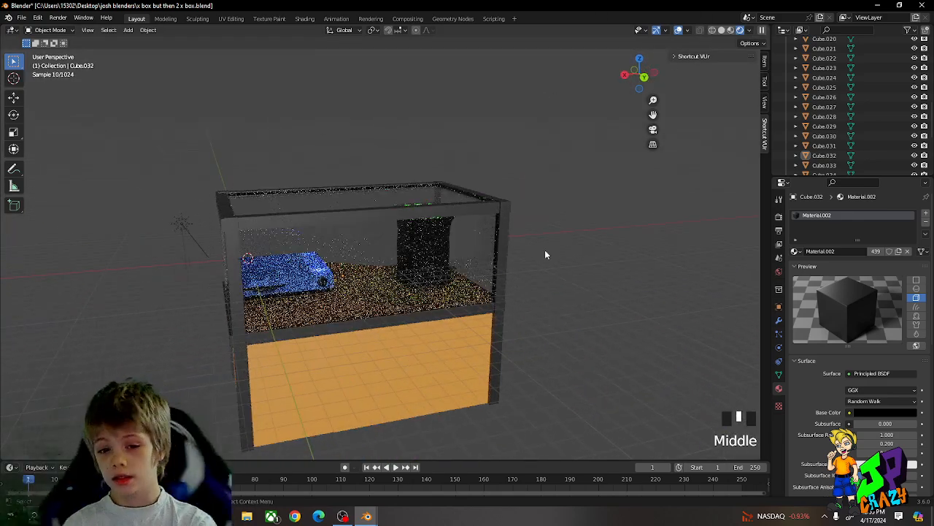
left_click(731, 30)
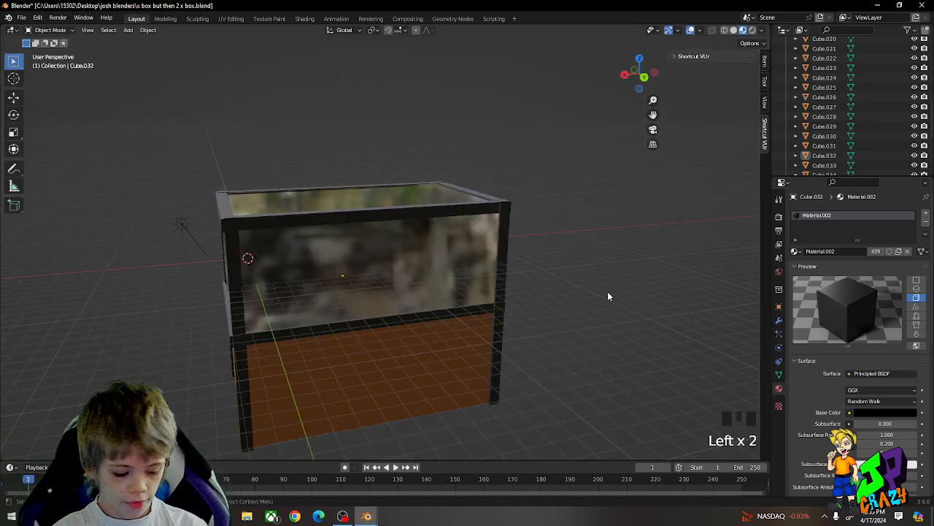
Add a cube, raise it along Z above the display case and give it a new material.
key("shift+a")
mouse_move(619, 293)
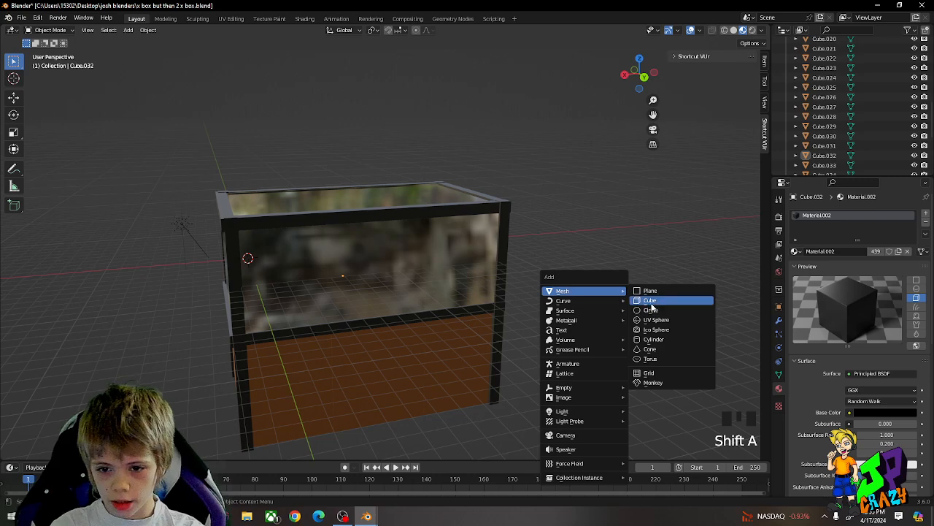
left_click(652, 307)
key("g")
key("z")
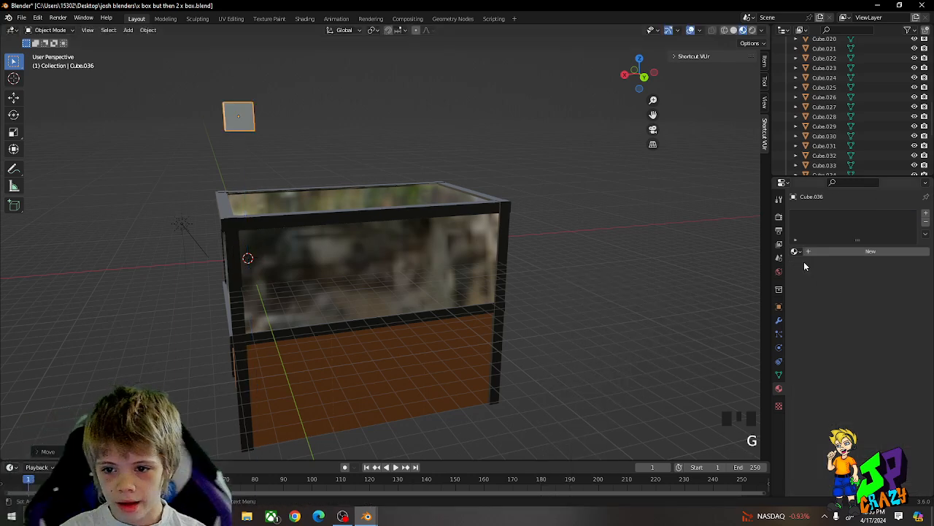
left_click(814, 250)
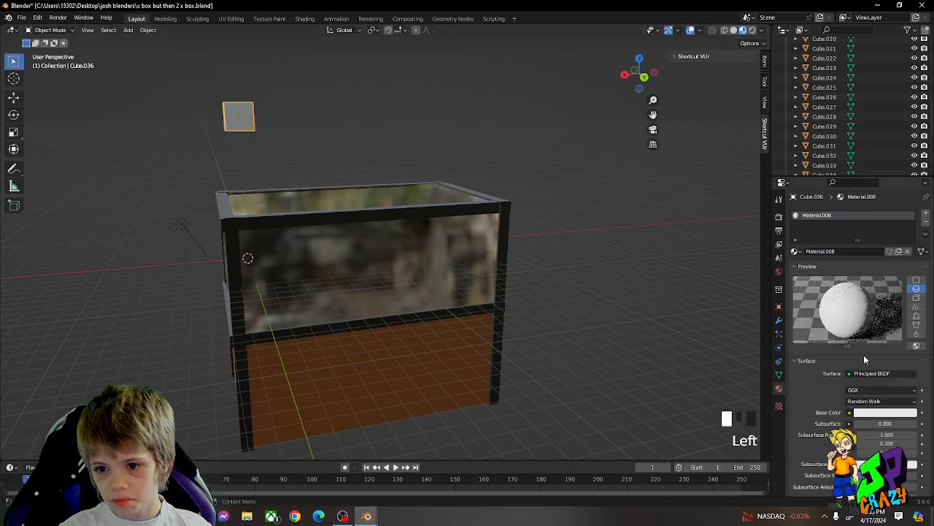
Give the new cube's material a yellow base color and a metallic finish.
left_click(892, 413)
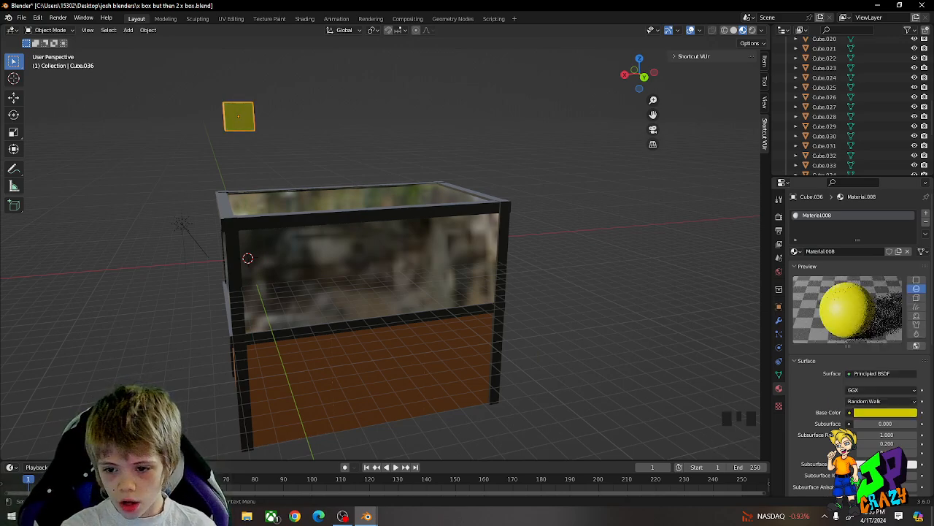
scroll(848, 405, "down", 2)
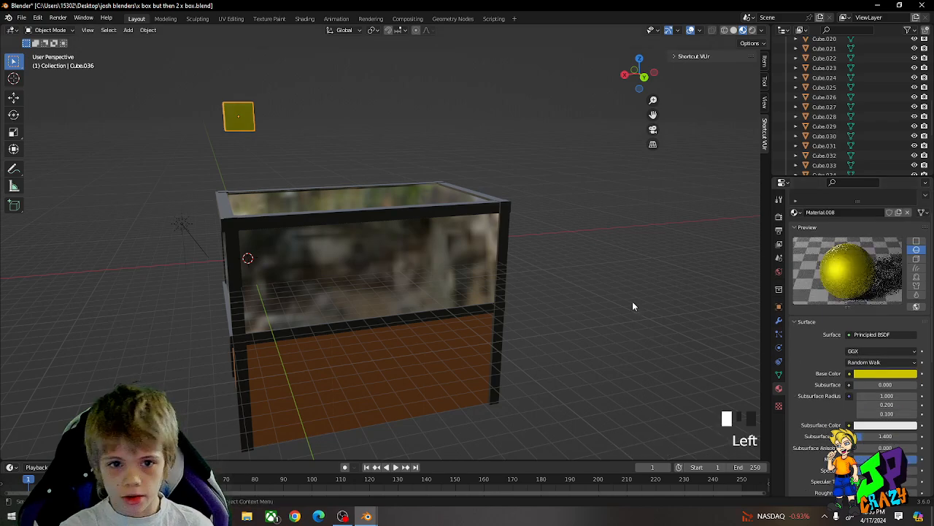
Smooth the yellow cube into a sphere with a level 5 subdivision surface.
middle_click_drag(634, 307, 422, 255)
scroll(428, 240, "up", 5)
scroll(420, 252, "down", 2)
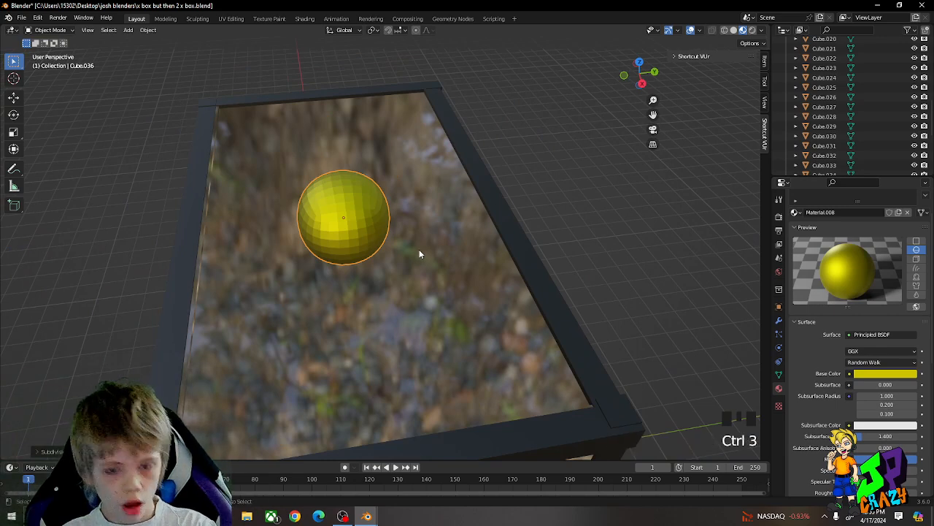
key("ctrl+5")
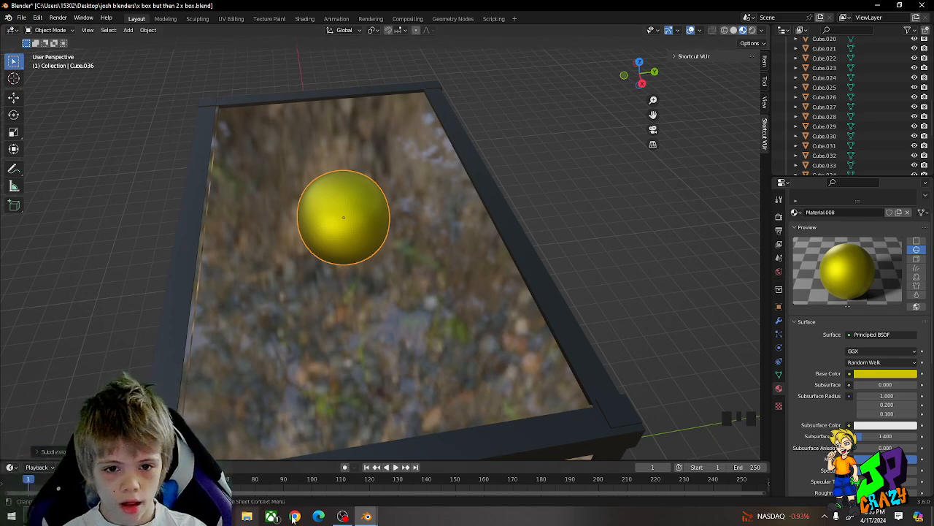
middle_click_drag(408, 438, 470, 449)
left_click(760, 29)
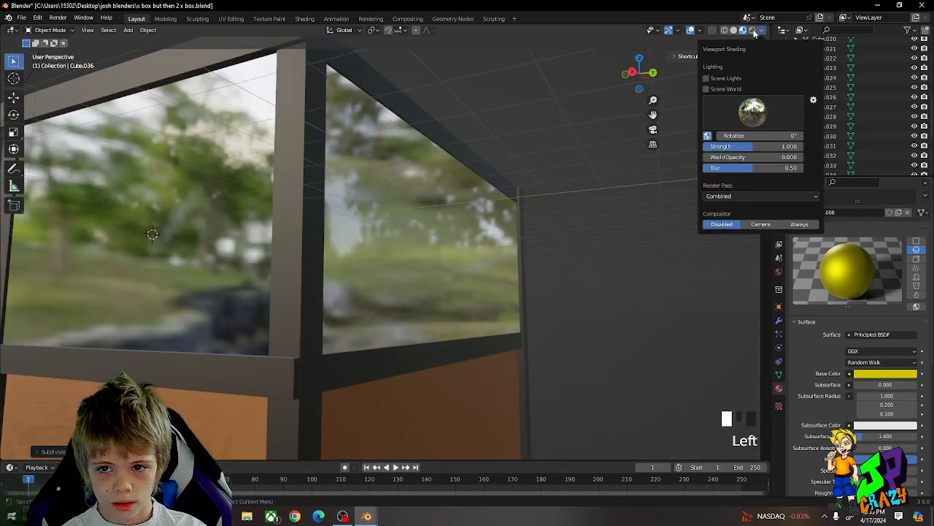
middle_click_drag(759, 33, 351, 245)
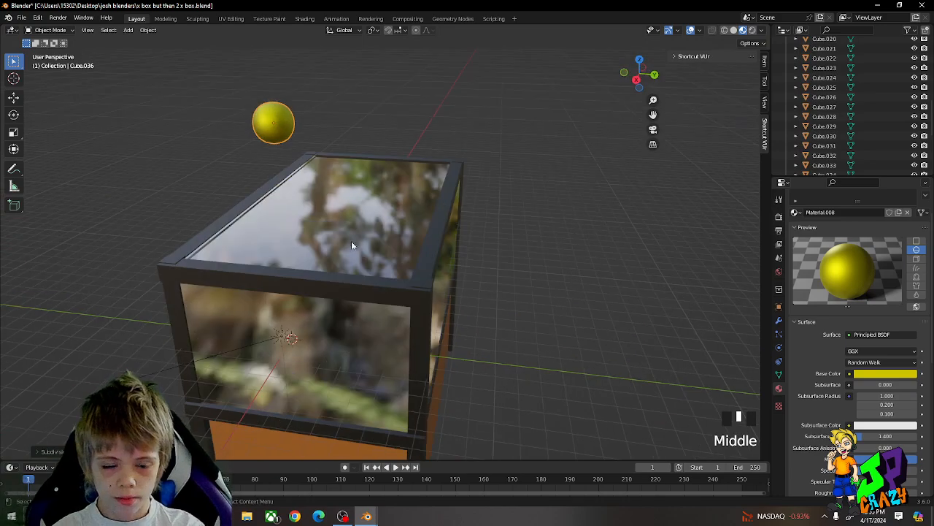
Lower the yellow object along Z to the upper part of the brown base and set its subdivision level to 0.
left_click(399, 448)
middle_click_drag(400, 448, 299, 359)
scroll(372, 340, "down", 2)
middle_click_drag(372, 340, 407, 359)
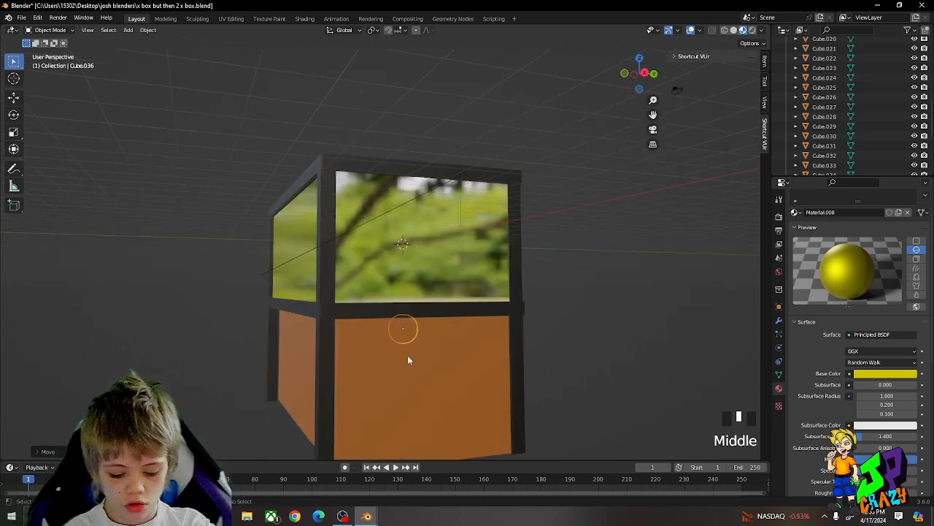
key("ctrl+0")
Flatten the yellow cube along Z and move it along X until it protrudes from the short end panel of the brown base.
key("s")
key("z")
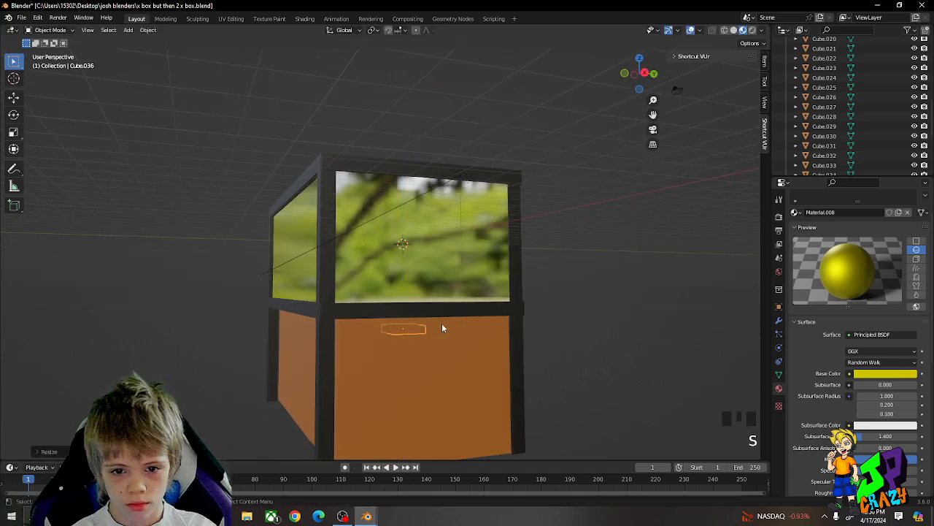
middle_click_drag(442, 328, 482, 347)
key("g")
key("x")
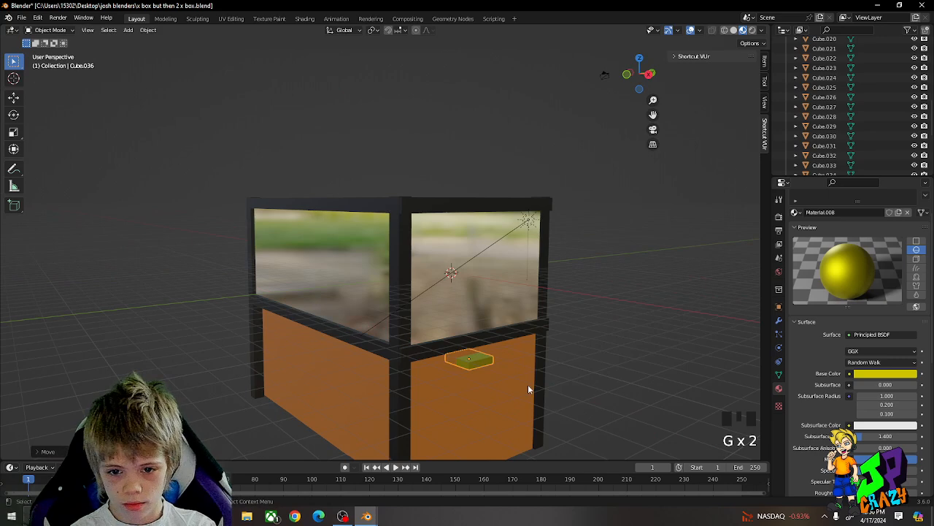
Stretch the yellow cube along Y into a strip spanning the short end panel and adjust its position along X.
key("s")
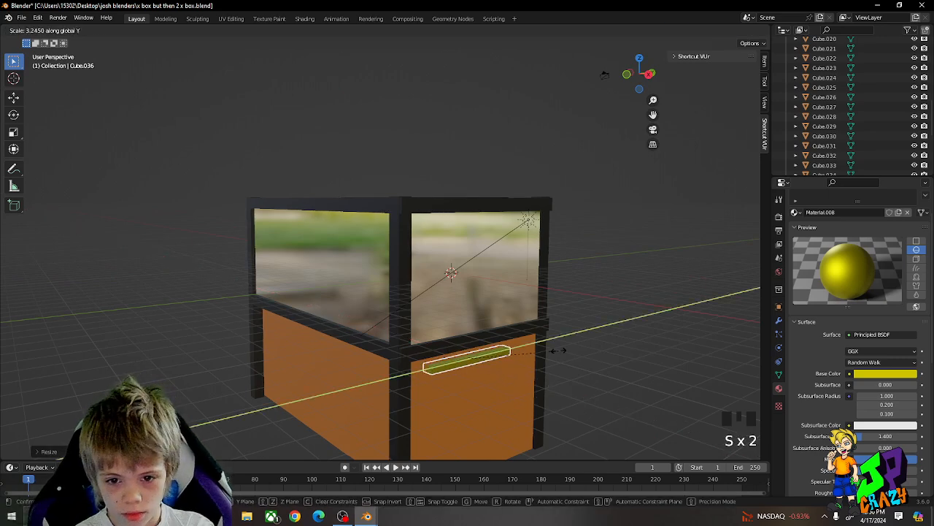
left_click(593, 341)
middle_click_drag(622, 332, 388, 377)
key("g")
key("x")
Duplicate the yellow strip, move the copy along Y beside the case and rotate it 90° about Z.
key("shift+d")
right_click(430, 338)
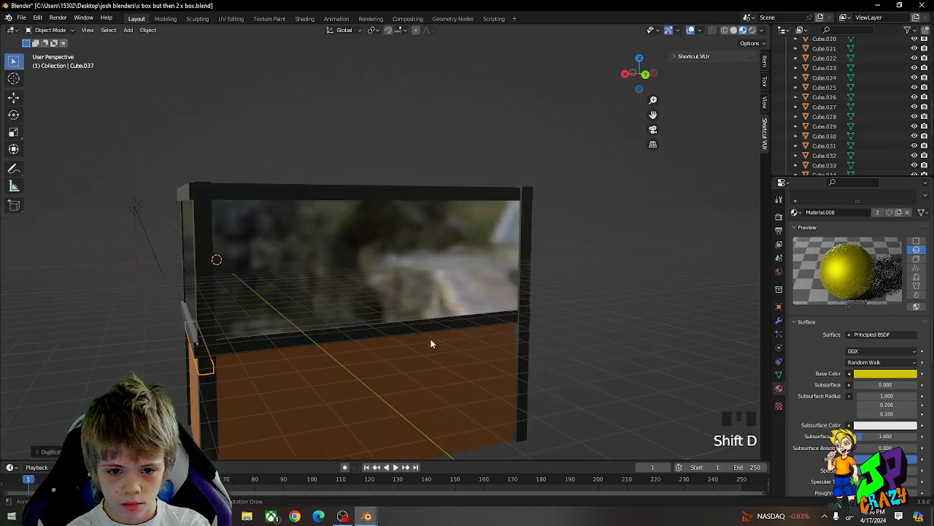
middle_click_drag(351, 342, 416, 346)
middle_click_drag(343, 350, 410, 351)
key("g")
key("y")
left_click(573, 362)
middle_click_drag(573, 361, 562, 384)
type("rz")
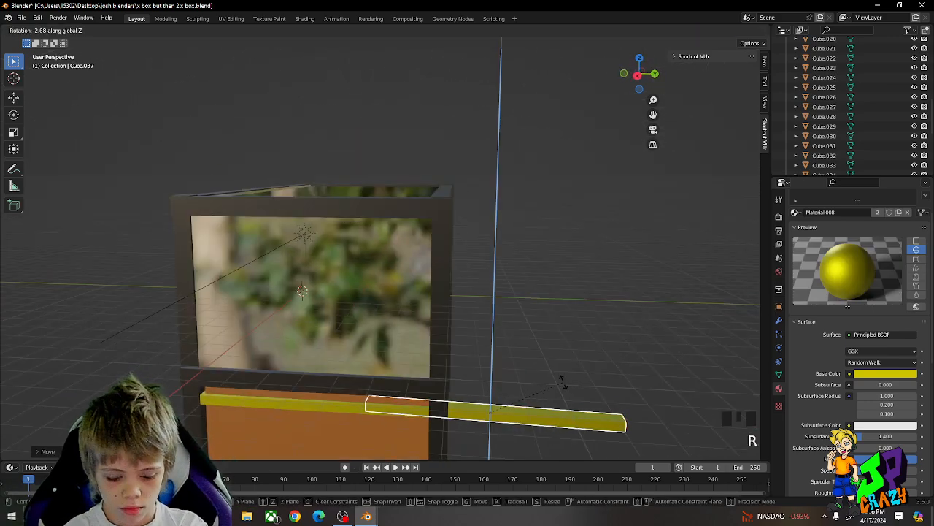
type("90")
key("Return")
Stretch the rotated strip along X by about 1.5 times to match the long side panel.
middle_click_drag(504, 95, 400, 279)
key("s")
right_click(573, 249)
key("s")
key("x")
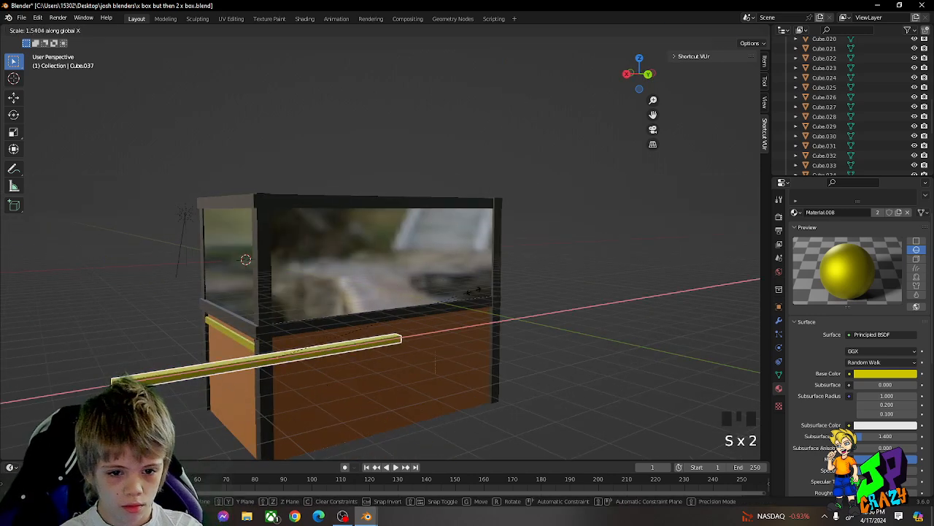
left_click(468, 299)
Center the long strip along X on the long side and move it along Y against the brown panel.
middle_click_drag(438, 309, 415, 322)
key("g")
key("x")
left_click(565, 314)
middle_click_drag(565, 314, 583, 308)
key("g")
middle_click(580, 306)
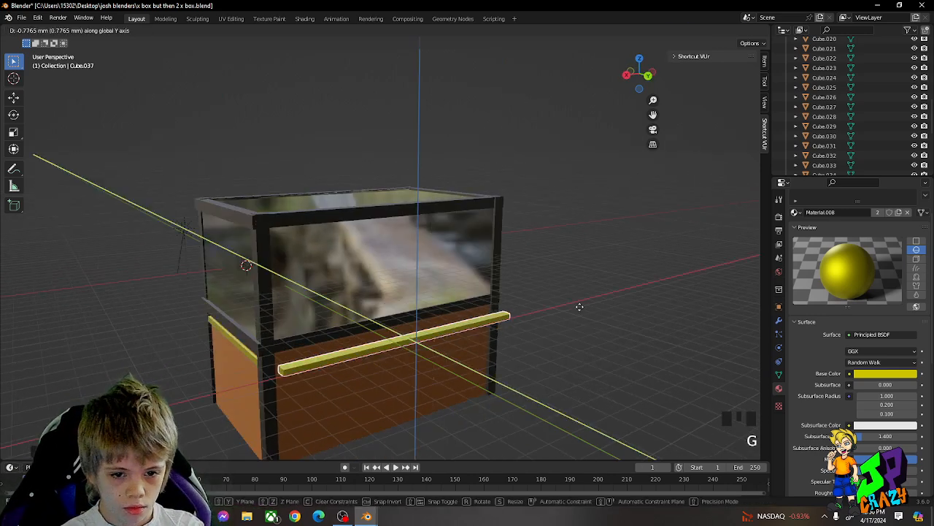
left_click(567, 298)
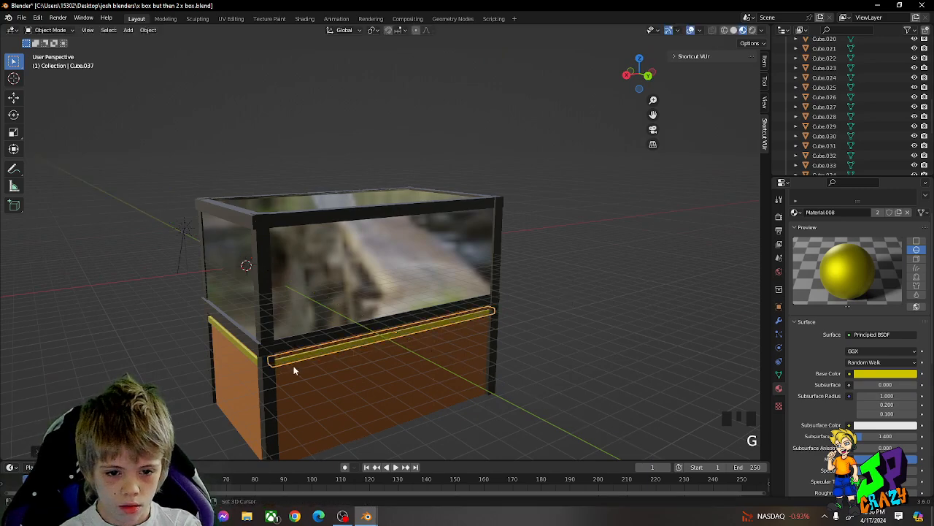
Duplicate the short and long yellow strips together and rotate the copies 180° about Z.
middle_click_drag(259, 359, 308, 321)
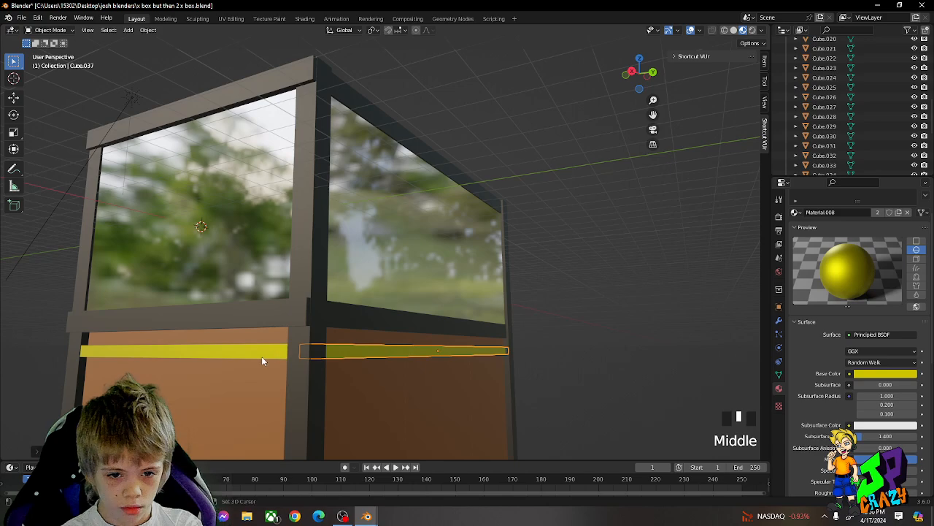
middle_click_drag(261, 356, 535, 368)
key("shift+d")
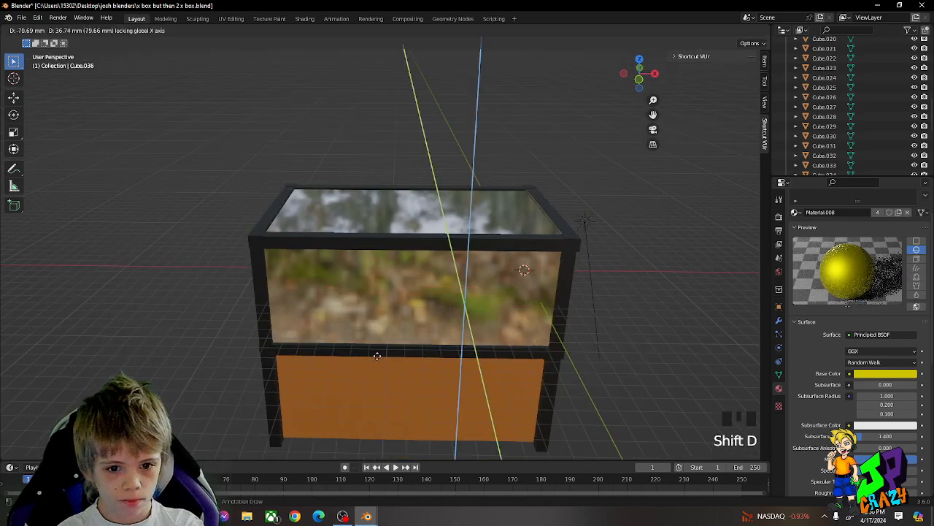
type("rz90")
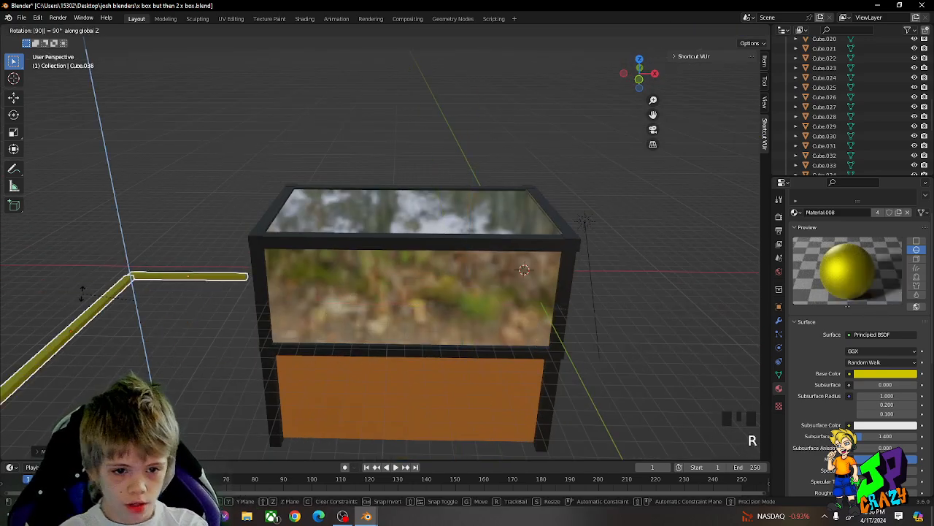
left_click(63, 215)
type("rz90")
left_click(98, 265)
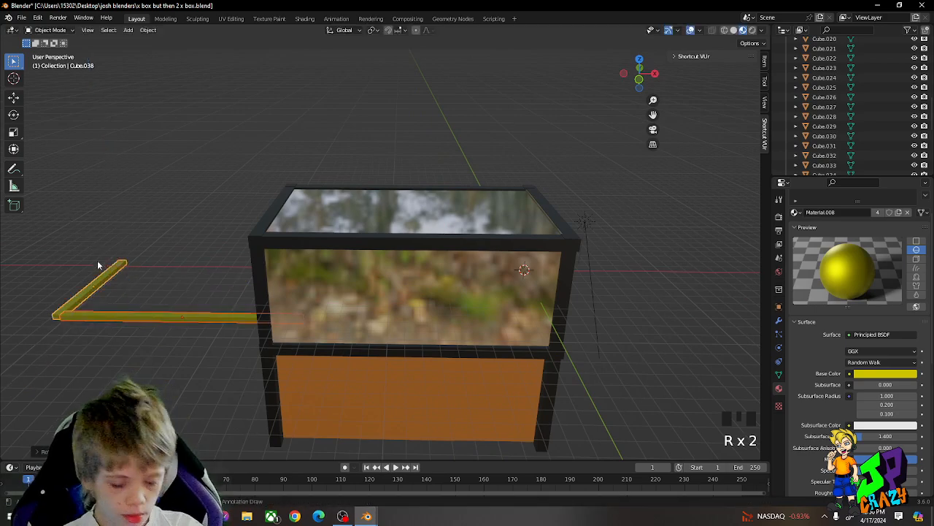
Move the two copied strips along X and Y over to the bare sides of the brown base.
key("g")
key("x")
left_click(380, 291)
middle_click_drag(380, 291, 531, 307)
key("g")
key("y")
left_click(559, 285)
key("g")
key("y")
left_click(565, 290)
Fine-tune the copied strips along X and Y so they sit against the two remaining brown panels, and deselect them.
key("g")
key("x")
left_click(542, 298)
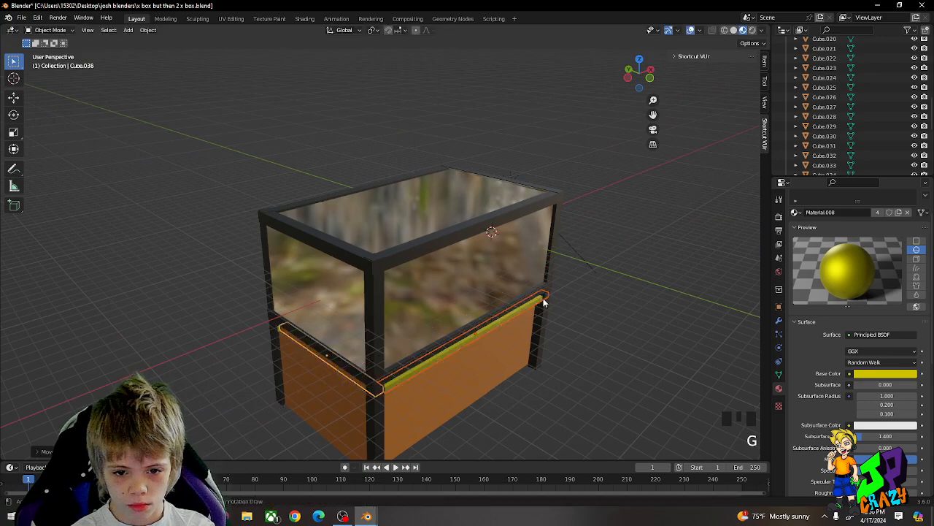
key("g")
key("y")
left_click(542, 294)
key("g")
key("x")
left_click(511, 312)
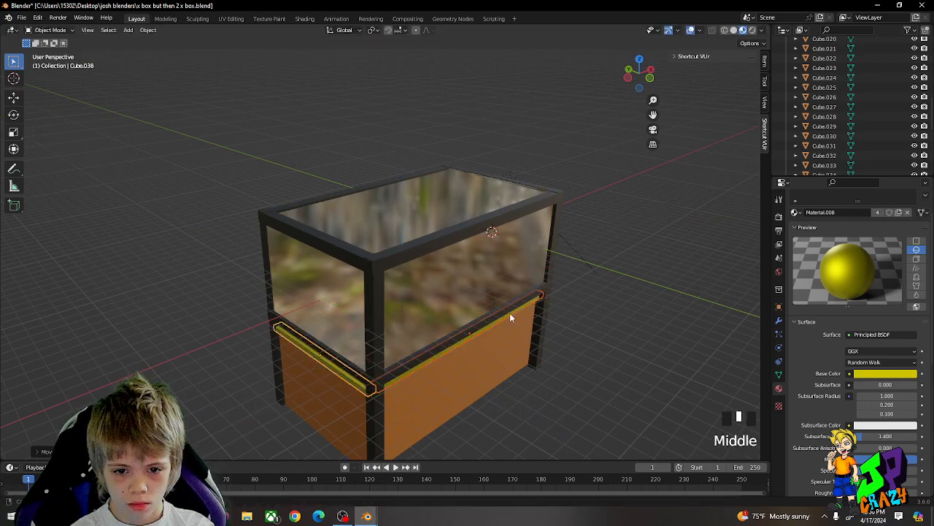
scroll(561, 294, "up", 1)
middle_click_drag(509, 312, 299, 351)
left_click(603, 284)
middle_click_drag(576, 296, 478, 320)
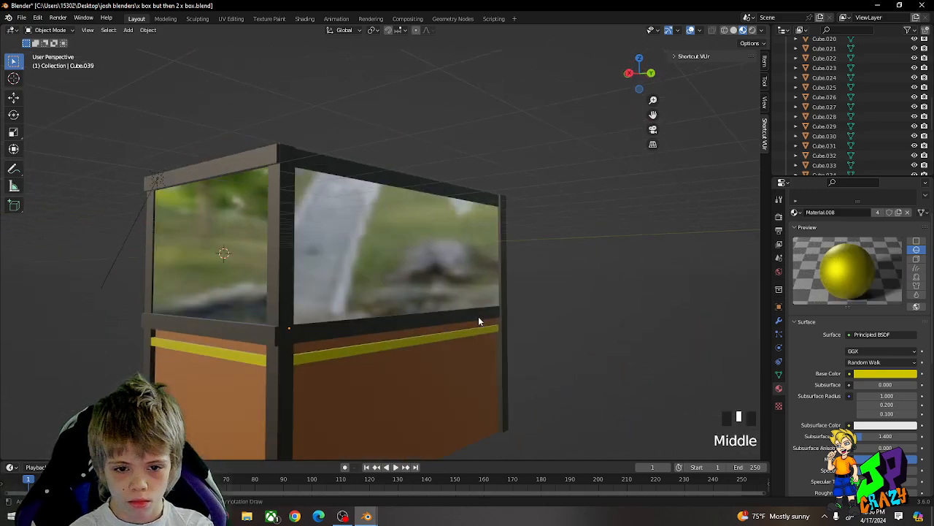
Duplicate all four yellow strips together and lower the copies along Z to near the bottom of the brown base.
left_click(309, 357)
middle_click_drag(373, 359, 392, 338, "shift")
left_click(548, 343, "shift")
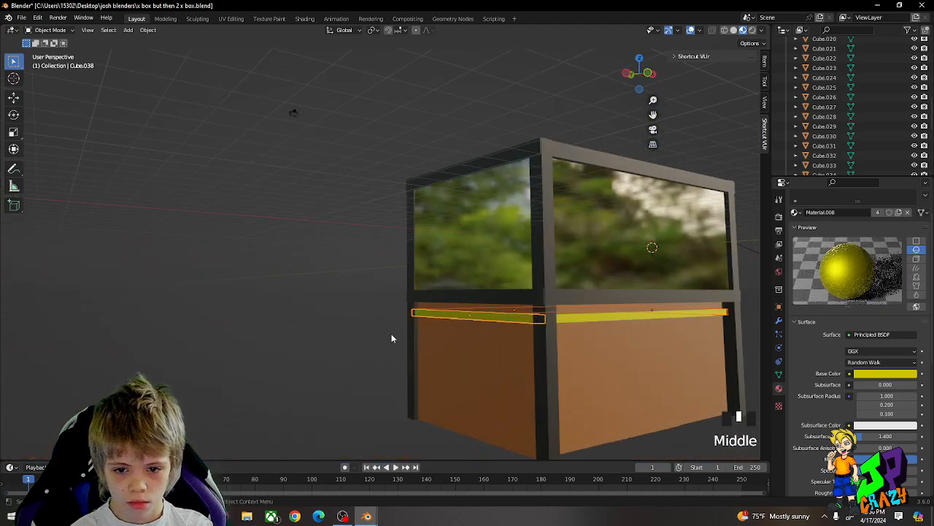
middle_click_drag(593, 319, 494, 300)
key("shift+d")
key("shift+z")
right_click(558, 244)
key("g")
key("shift+z")
key("z")
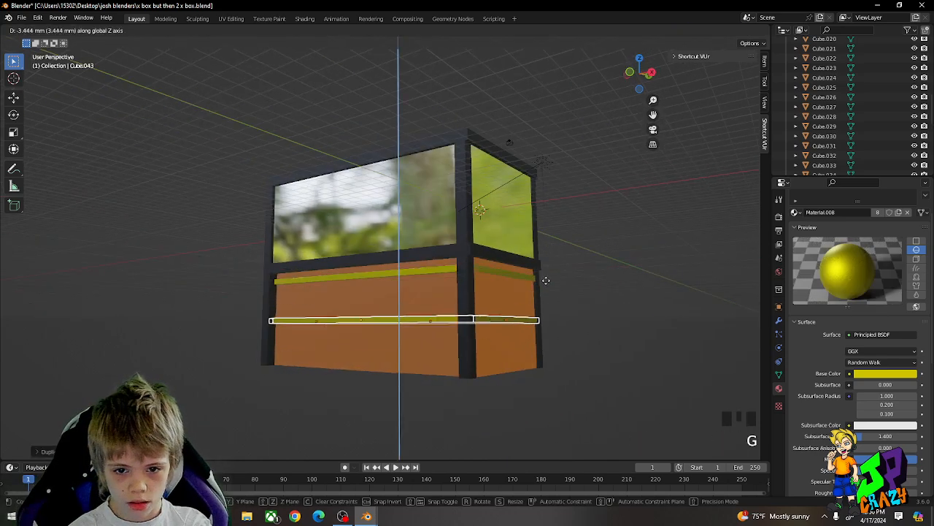
left_click(553, 308)
Duplicate the lower ring of strips and raise the copy about 3 mm along Z to the middle of the base.
key("shift+d")
key("z")
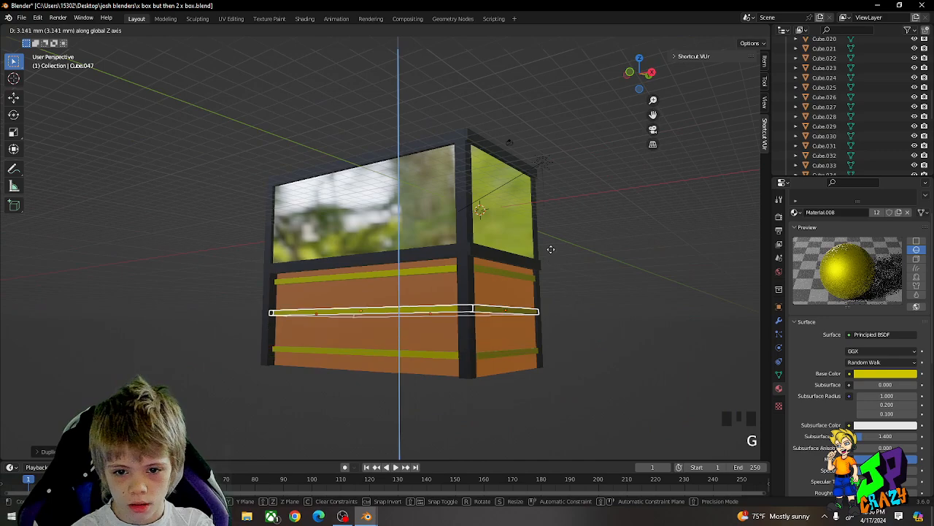
left_click(553, 254)
Duplicate the middle ring of strips and raise the copy about 12 mm along Z to the glass lid's frame.
middle_click_drag(522, 290, 519, 308)
scroll(519, 308, "up", 1)
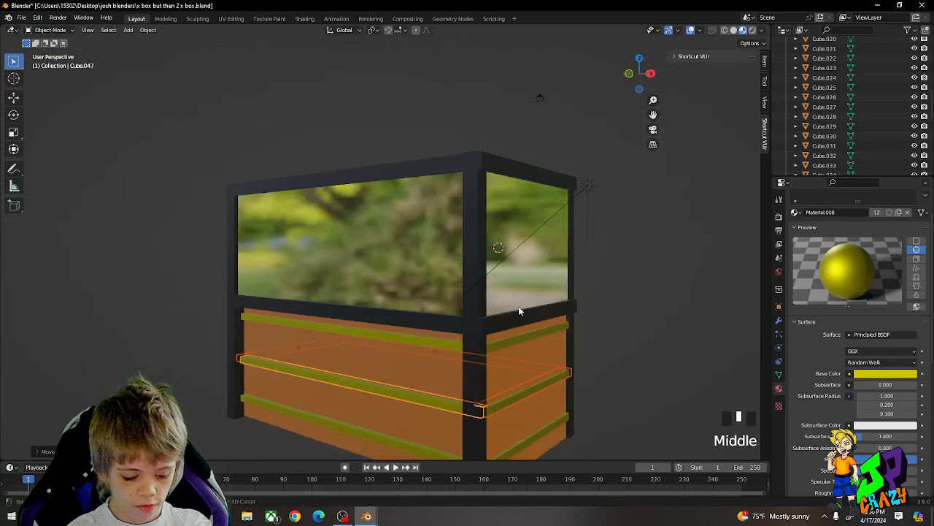
key("shift+d")
key("shift+z")
right_click(531, 150)
middle_click_drag(508, 258, 496, 299)
key("g")
key("z")
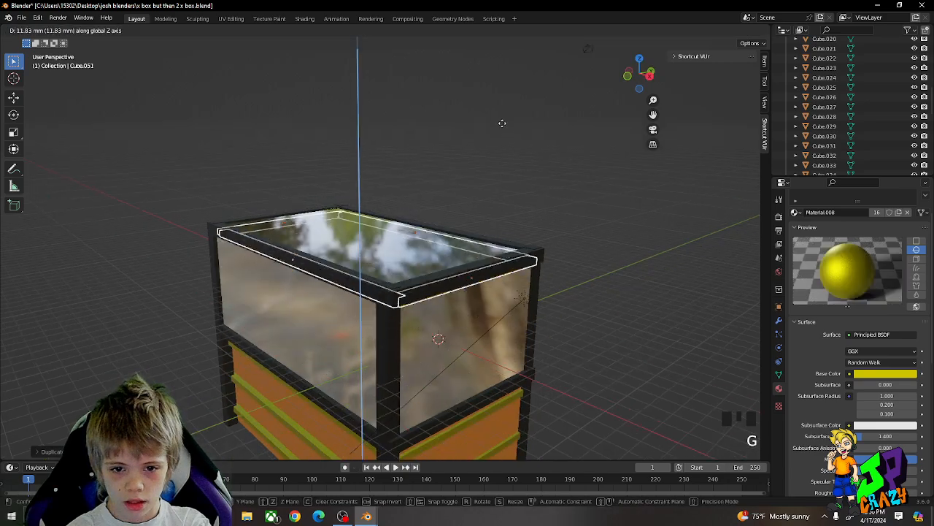
left_click(501, 115)
Scale the upper yellow ring to fit within the lid's black frame and lower it slightly along Z.
scroll(501, 117, "up", 1)
middle_click_drag(502, 121, 494, 181)
key("s")
left_click(496, 190)
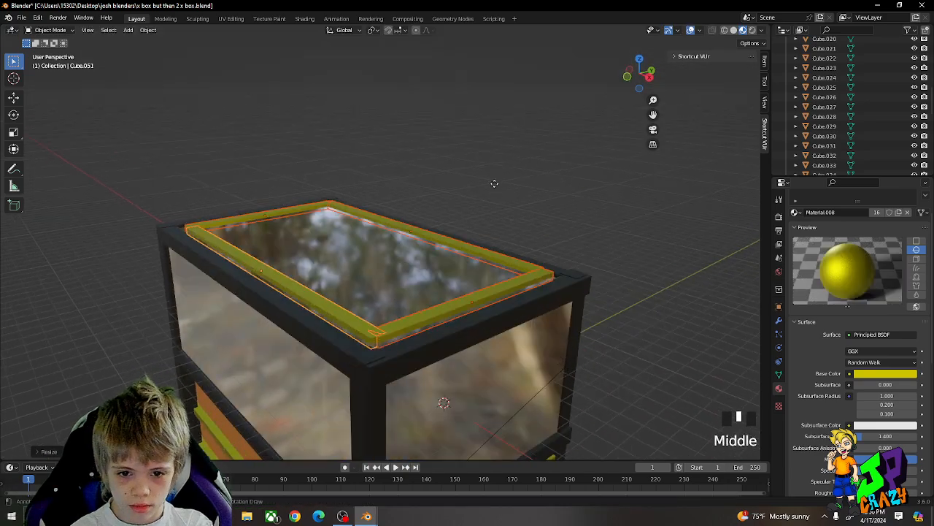
key("g")
key("z")
left_click(495, 200)
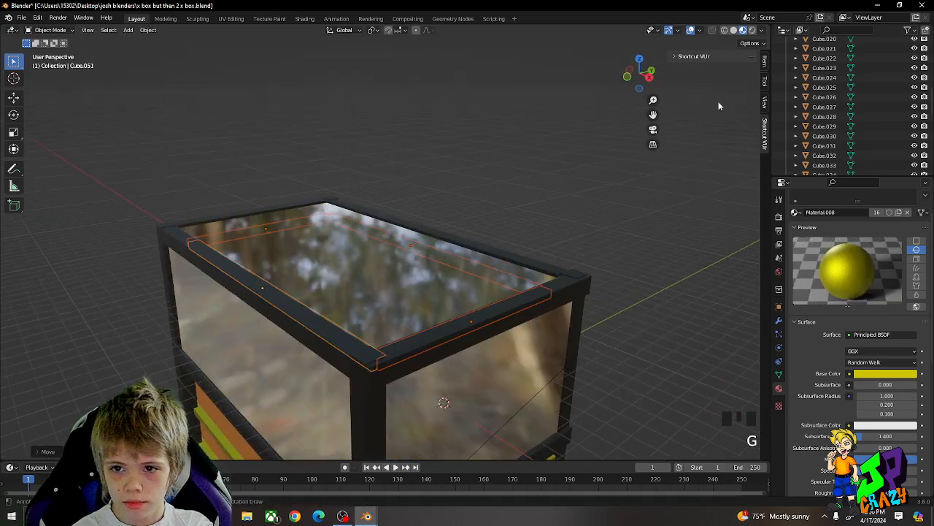
Switch to rendered shading, rescale the upper yellow ring and adjust its height along Z at the lid.
left_click(753, 30)
mouse_move(642, 219)
middle_mouse_down()
mouse_move(652, 355)
mouse_move(656, 319)
middle_mouse_up()
key("s")
left_click(652, 355)
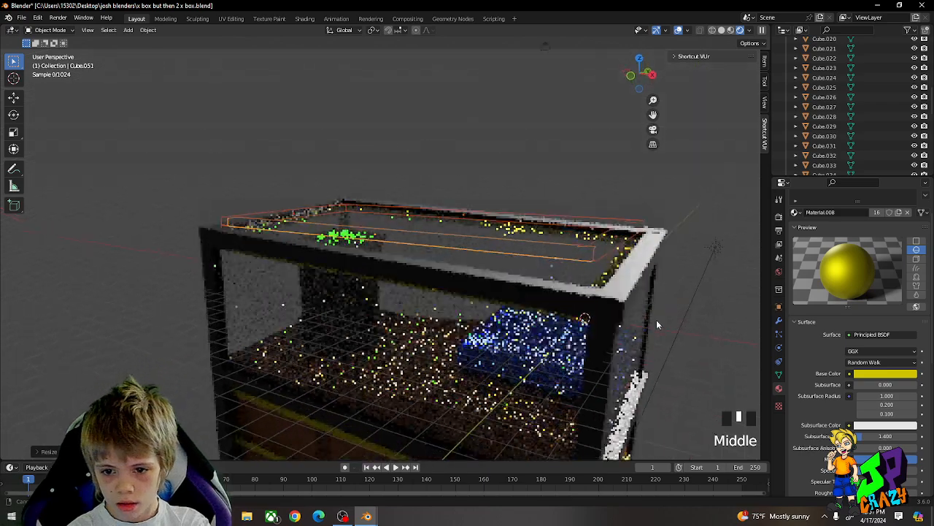
key("g")
key("z")
left_click(657, 312)
Duplicate the upper yellow ring and lower the copy about 7.5 mm along Z to where the glass meets the base.
key("shift+d")
key("z")
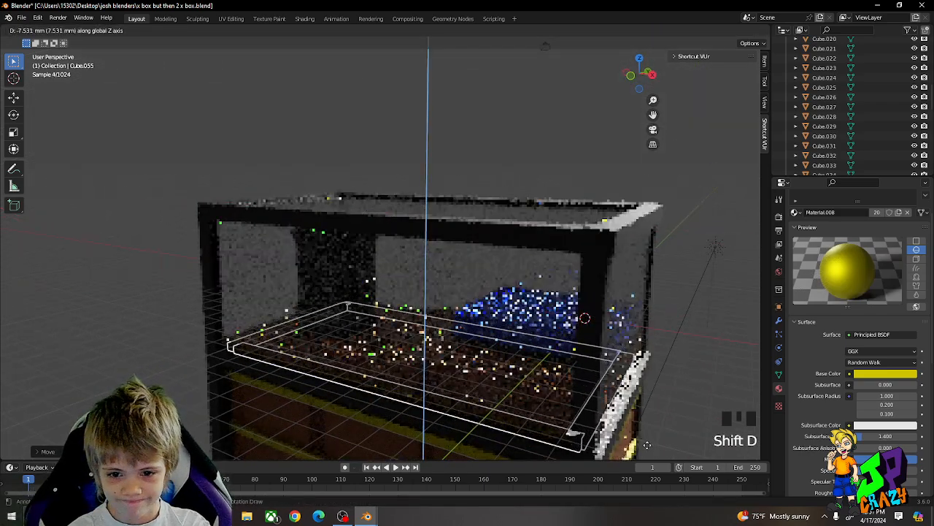
left_click(646, 447)
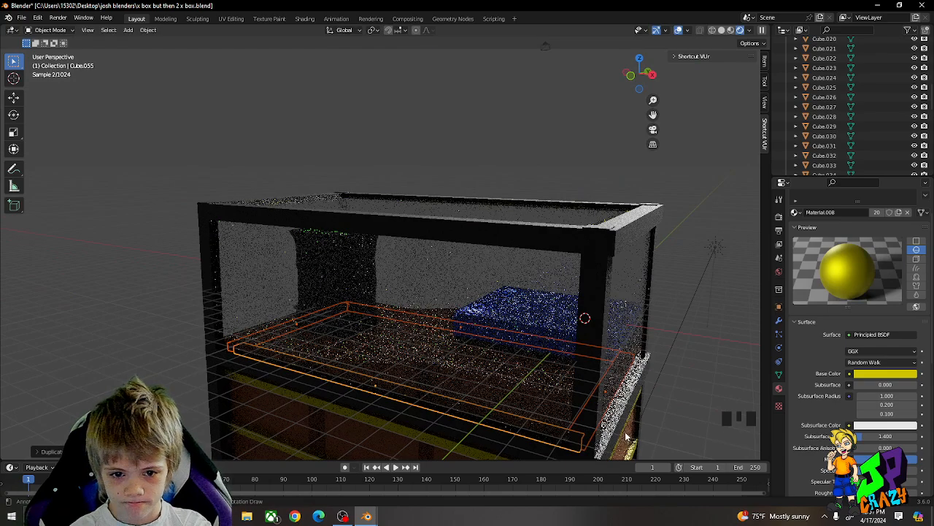
Scale the lowered yellow ring until it wraps around the outside of the black rails between glass and base.
middle_click_drag(646, 447, 626, 395)
key("s")
left_click(649, 385)
key("g")
middle_click_drag(626, 396, 628, 336)
left_click(613, 388)
key("s")
left_click(565, 378)
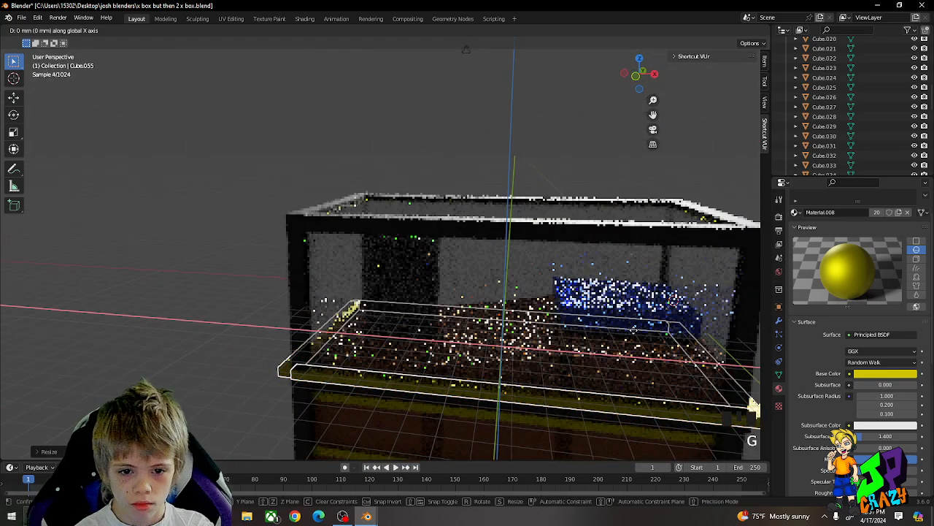
scroll(628, 332, "down", 2)
key("s")
left_click(628, 332)
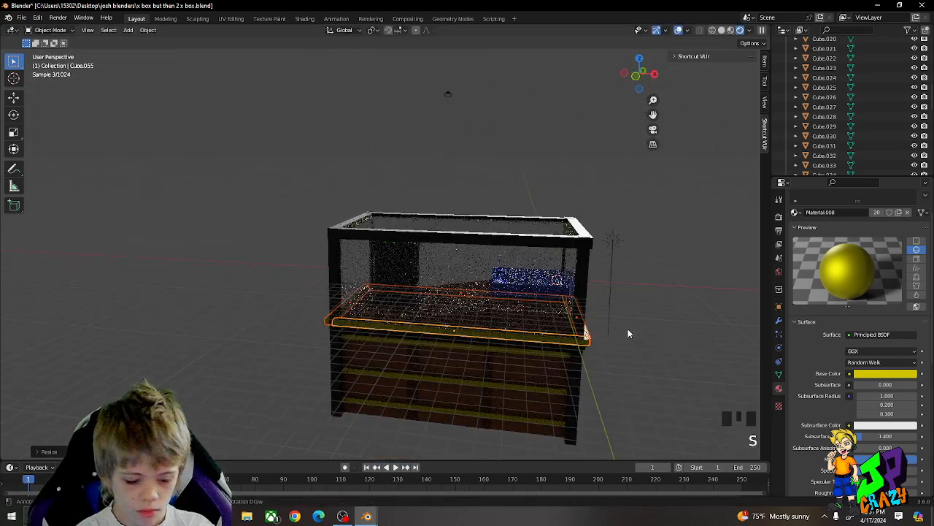
Duplicate the enlarged yellow ring and raise the copy along Z around the lid's black frame.
key("shift+d")
key("shift+z")
right_click(633, 271)
key("g")
key("z")
left_click(635, 199)
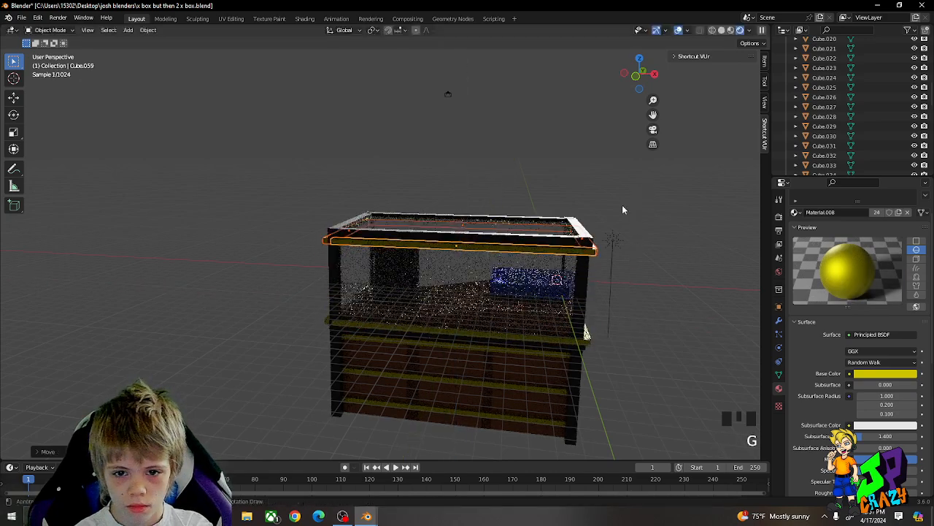
Select the entire display case with its contents and scale it down until it fits inside the camera frame.
middle_click_drag(622, 205, 575, 223)
left_click(578, 214)
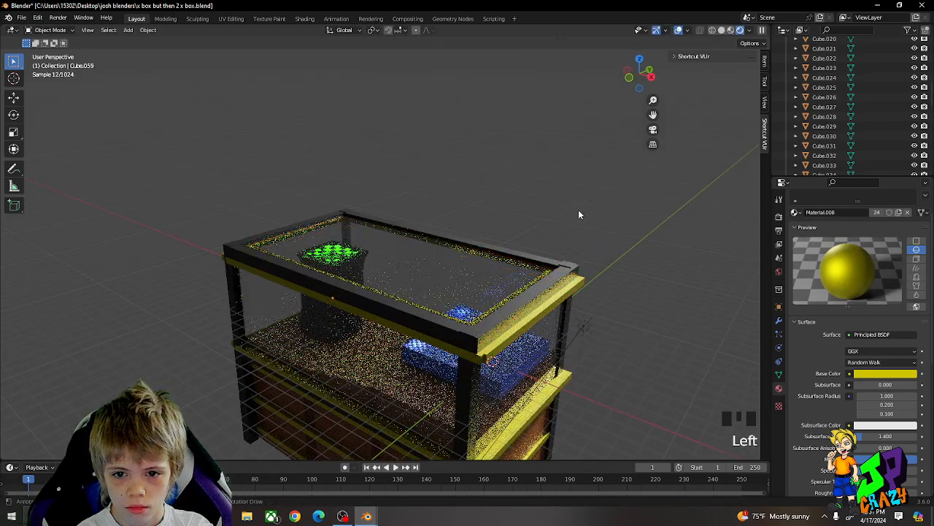
middle_click_drag(538, 273, 383, 264)
scroll(587, 241, "down", 2)
key("KP_0")
scroll(508, 276, "up", 2)
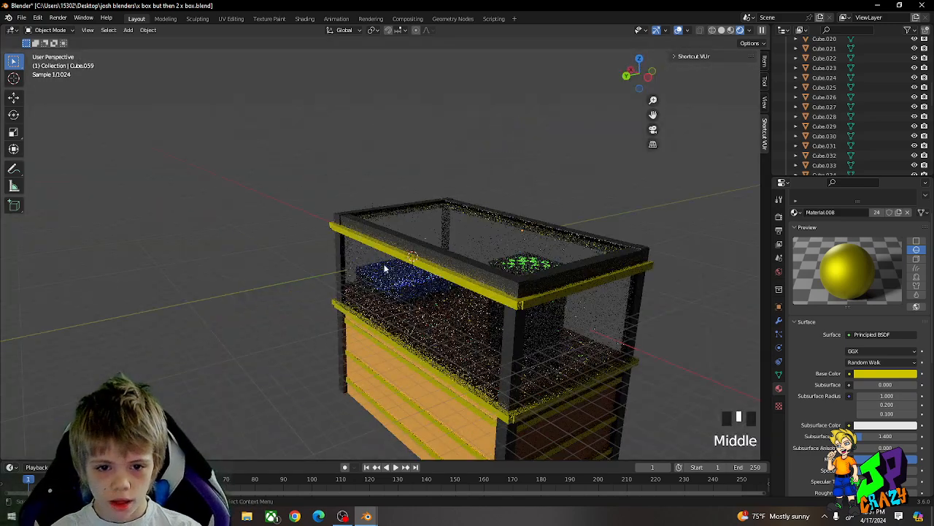
scroll(380, 259, "down", 5)
left_click_drag(324, 164, 498, 346)
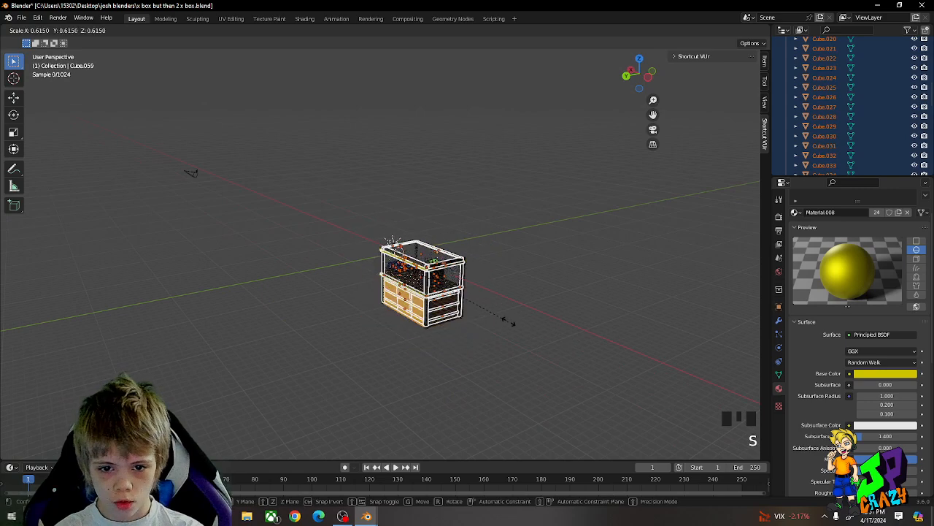
left_click(492, 305)
key("KP_0")
scroll(502, 317, "up", 3)
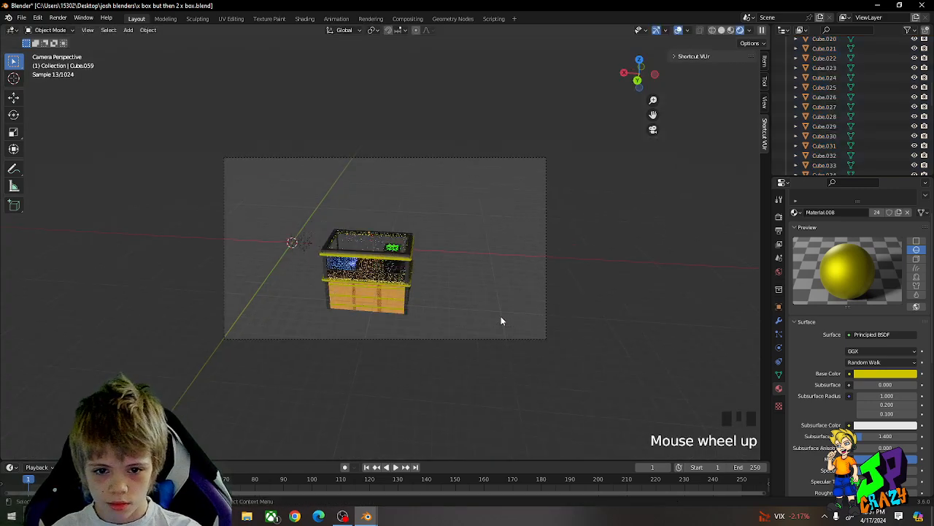
scroll(599, 321, "down", 5)
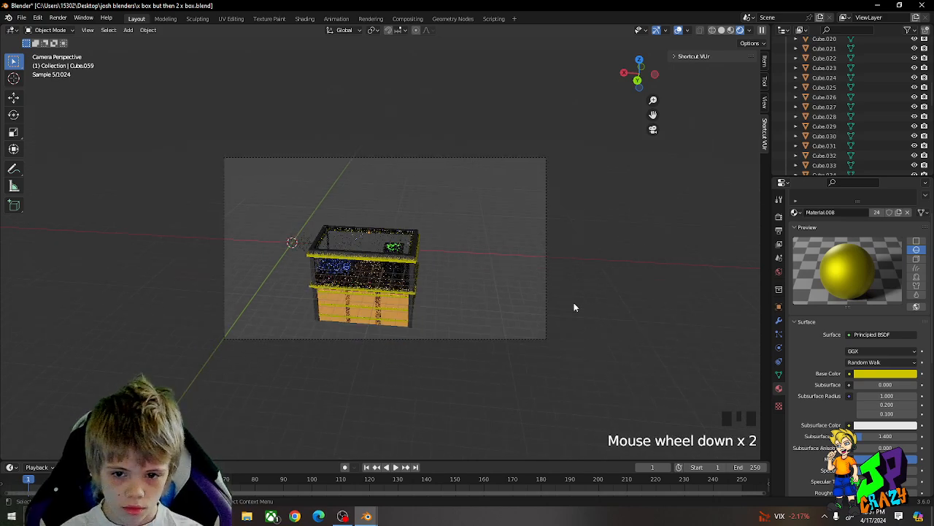
Select the camera and move it so the display case appears larger and centred within its frame.
left_click(183, 161)
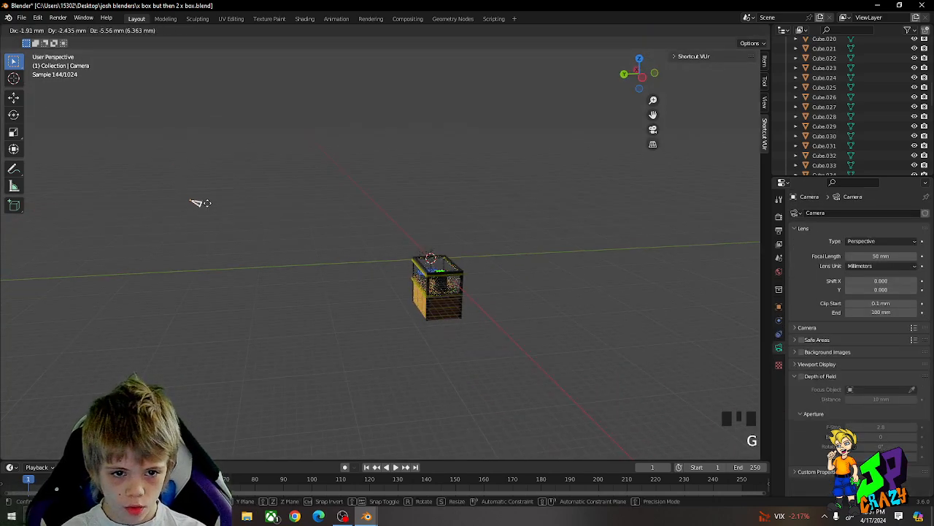
key("KP_0")
key("g")
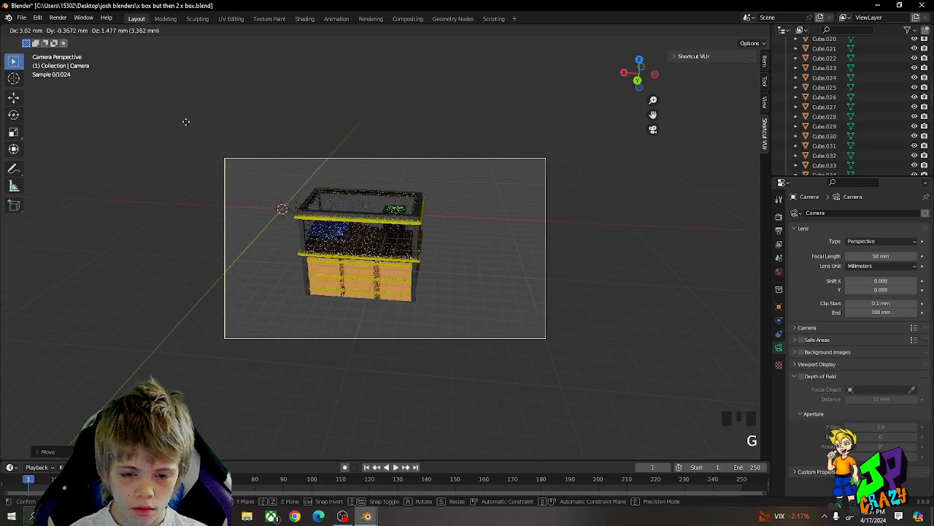
left_click(452, 275)
scroll(455, 273, "up", 6)
scroll(455, 273, "down", 1)
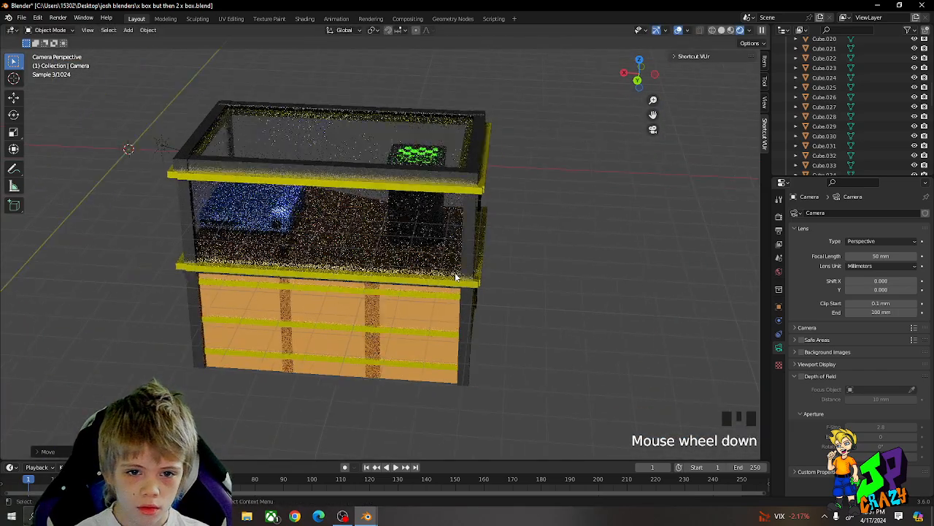
key("g")
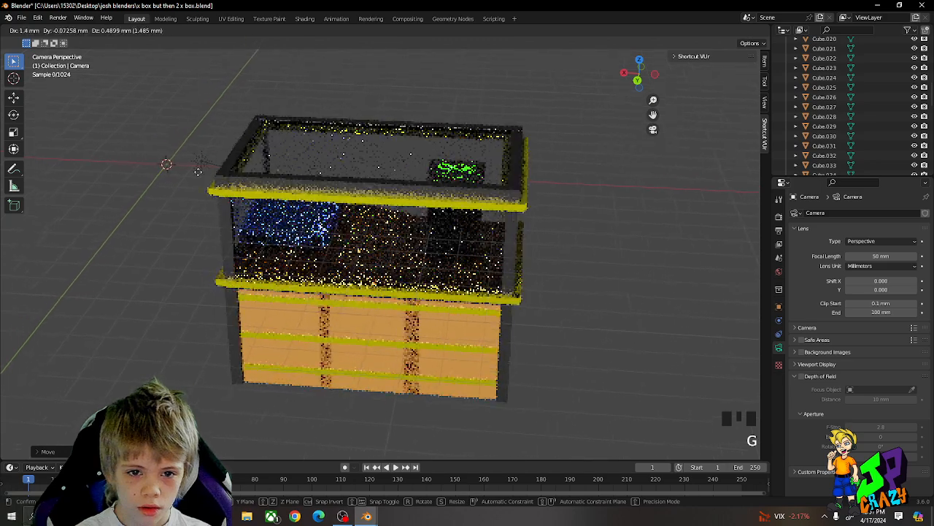
left_click(201, 224)
Frame the full camera view and save the current Blender file.
scroll(100, 84, "down", 3)
scroll(101, 84, "down", 1)
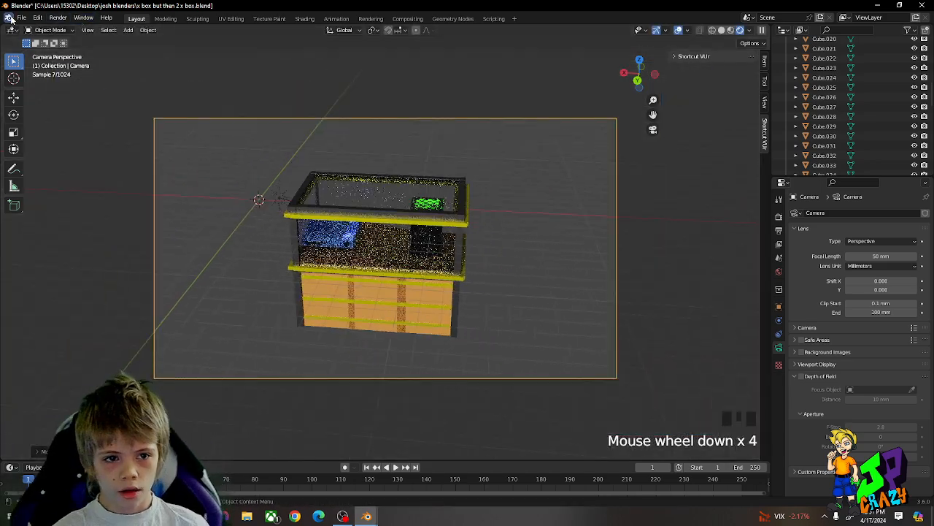
left_click(22, 18)
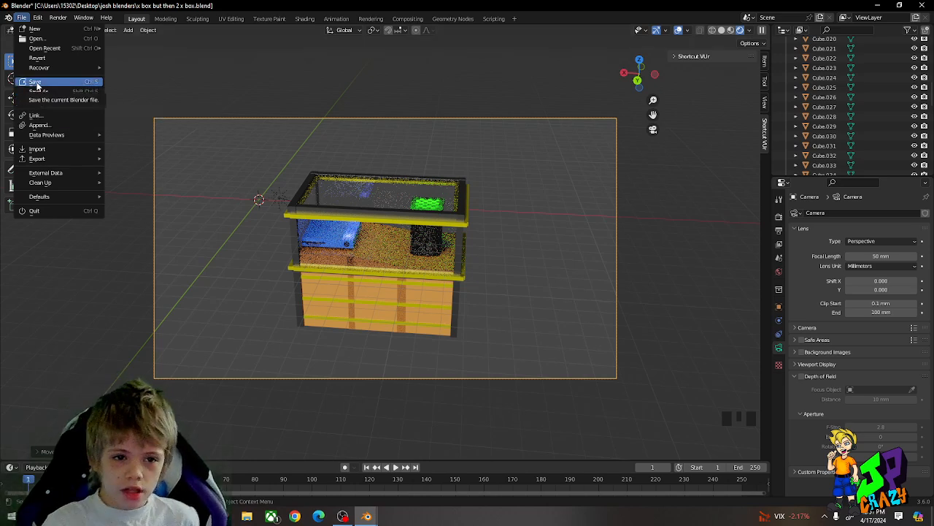
left_click(37, 87)
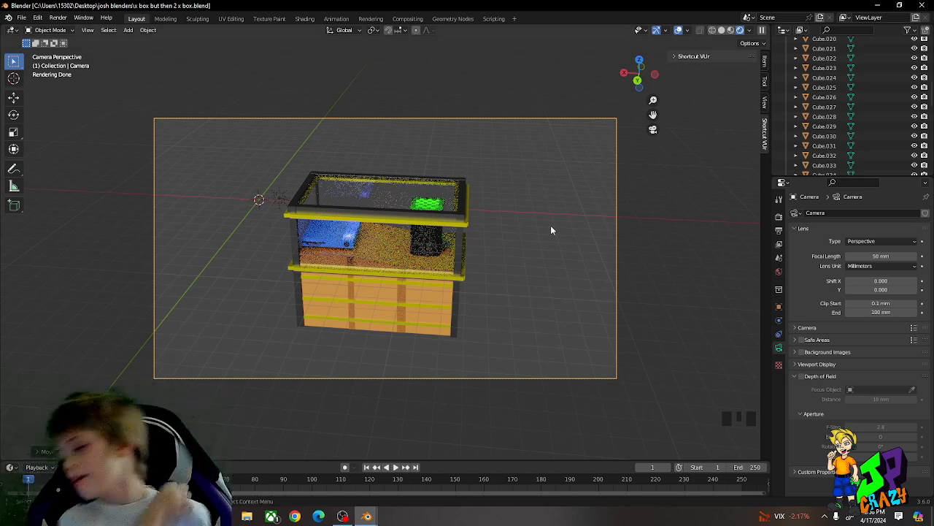
Set the Cycles render device to GPU Compute.
scroll(374, 229, "up", 4)
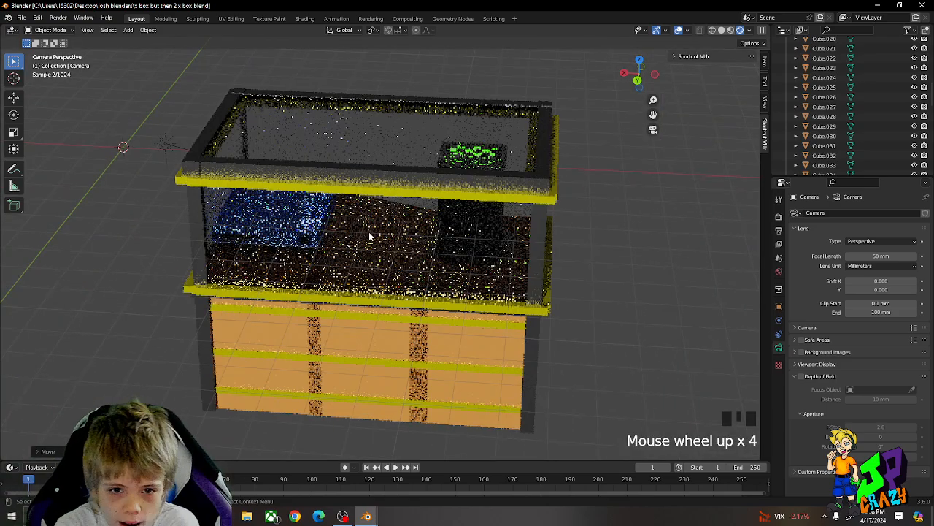
scroll(372, 173, "down", 7)
scroll(374, 185, "up", 3)
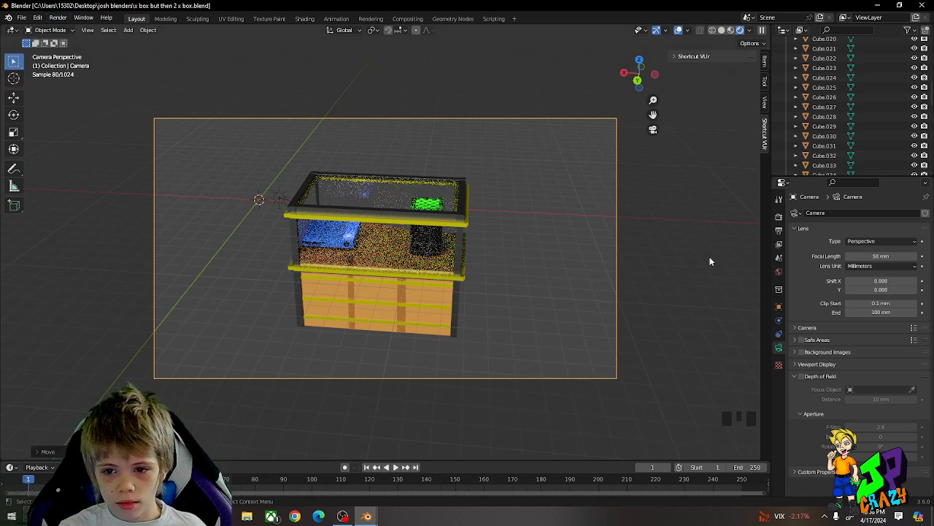
left_click(778, 218)
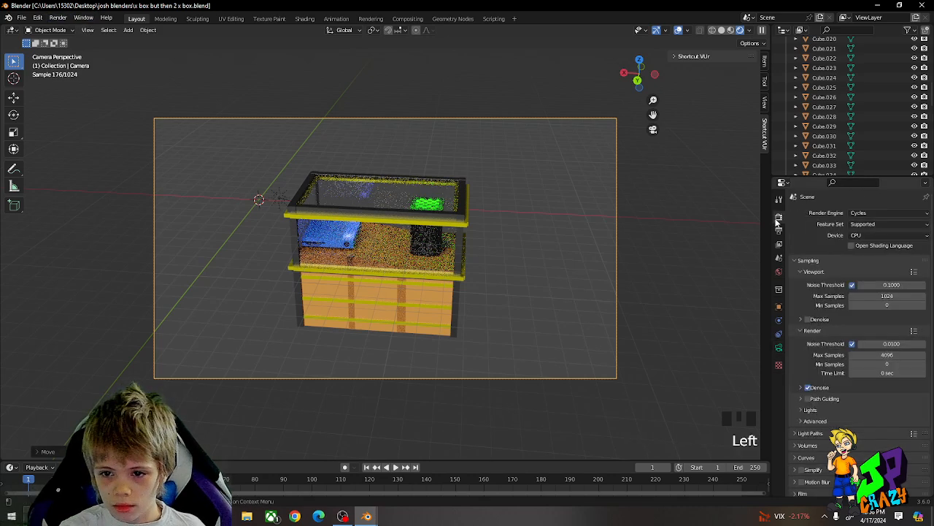
left_click(854, 236)
left_click(873, 255)
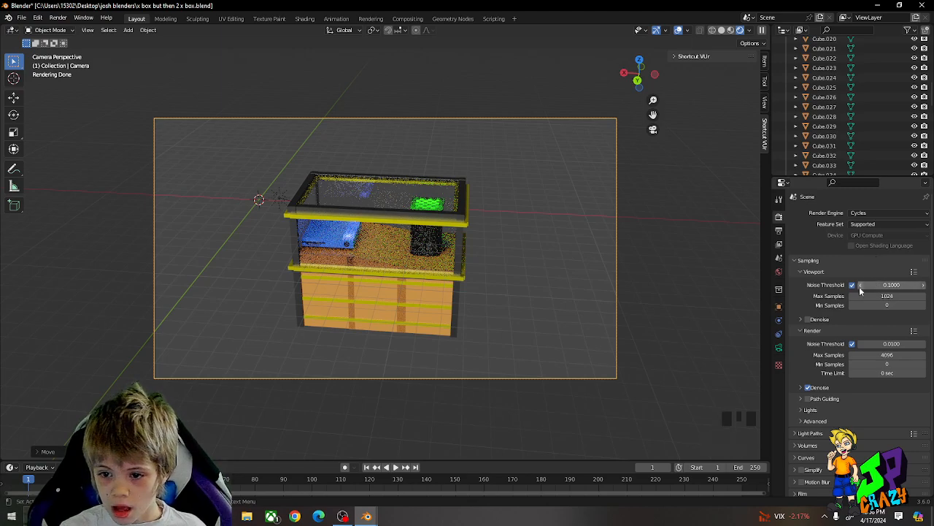
Render a test image from the camera to check the trim, and close the render window.
left_click(61, 19)
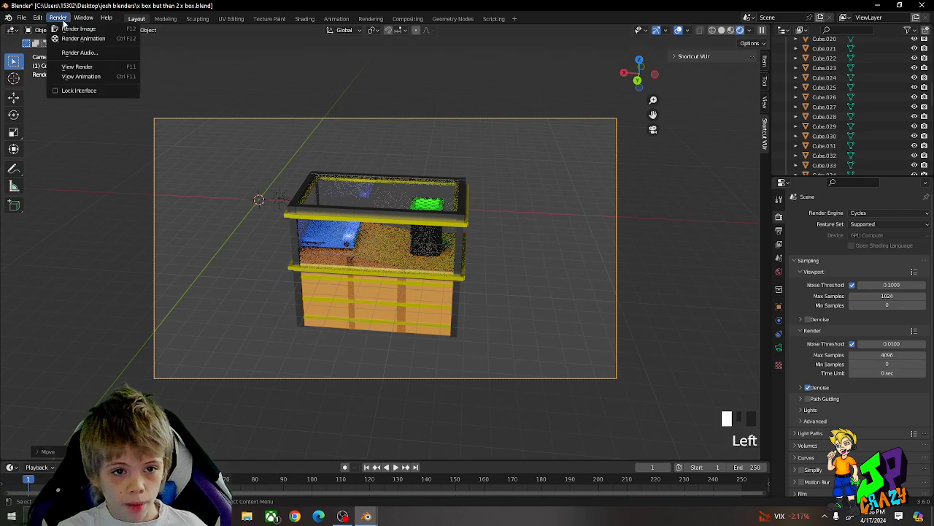
left_click(73, 29)
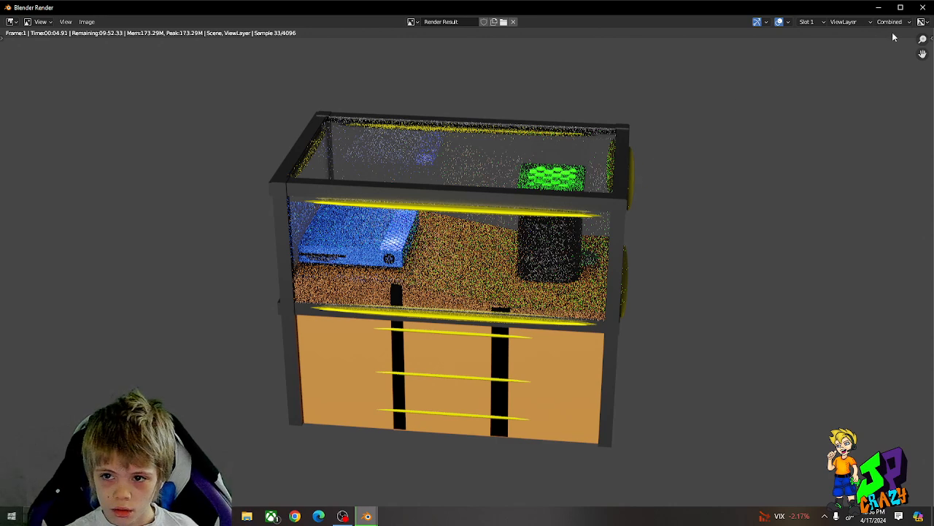
key("Escape")
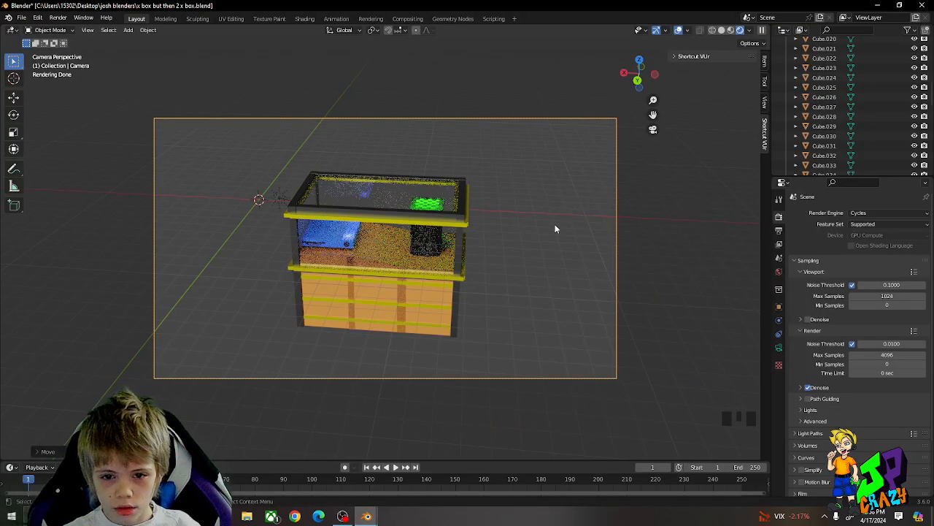
Remove the Subdivision modifier from the yellow trim bar along the front of the lid.
left_click(555, 224)
middle_click(555, 224)
middle_click_drag(555, 224, 493, 210)
scroll(583, 254, "up", 2)
left_click(569, 293)
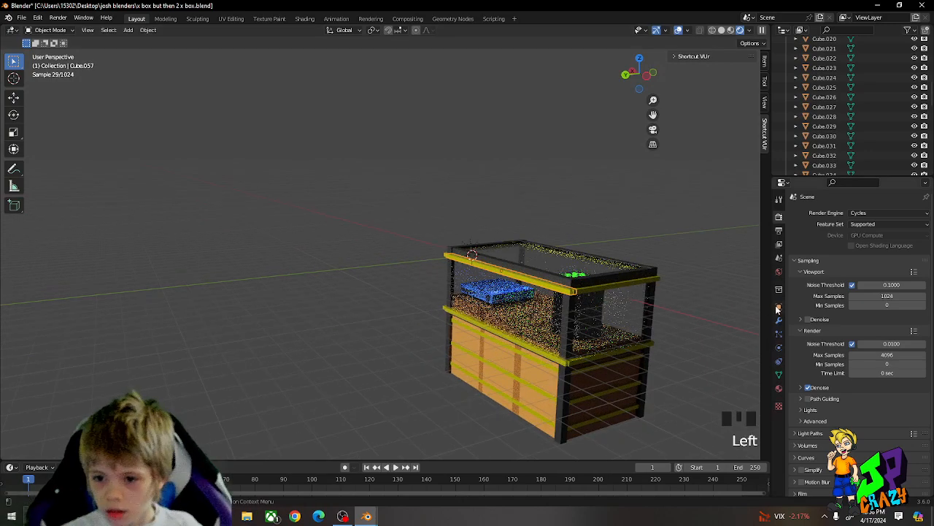
left_click(780, 320)
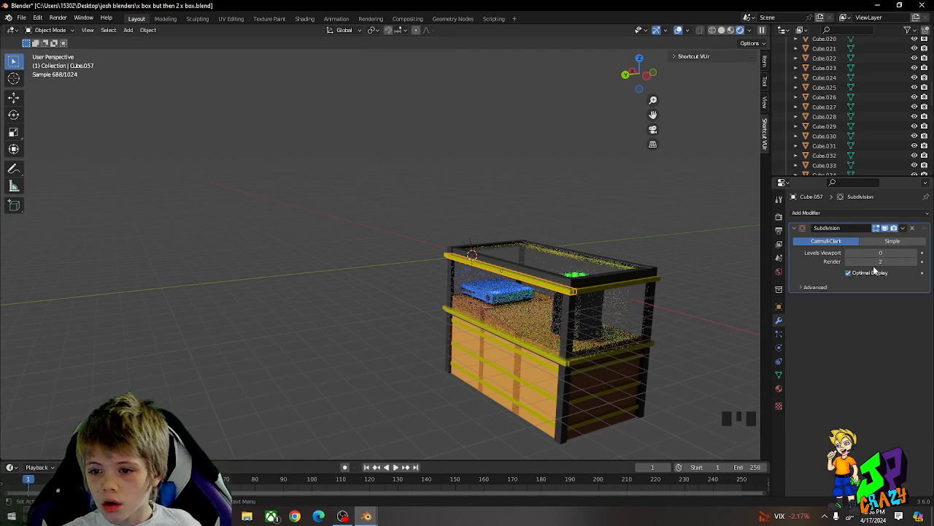
left_click_drag(872, 263, 907, 251)
left_click(911, 228)
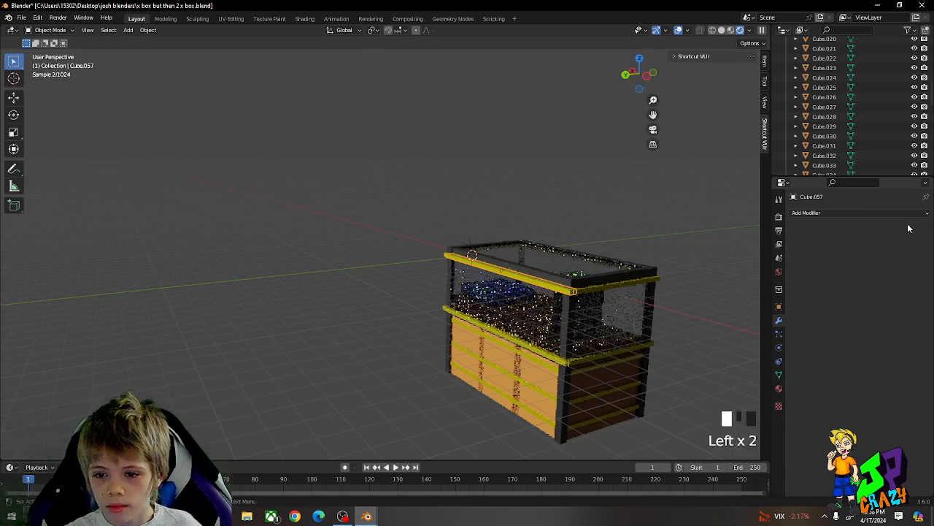
Remove the Subdivision modifiers from the yellow bar below the front glass and the three yellow strips on the orange base front.
left_click(642, 329)
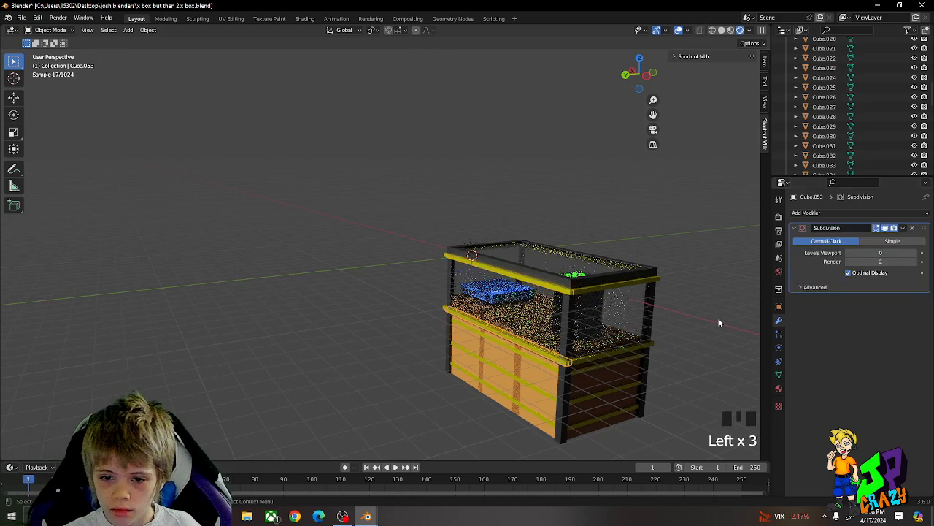
left_click(911, 228)
left_click(584, 359)
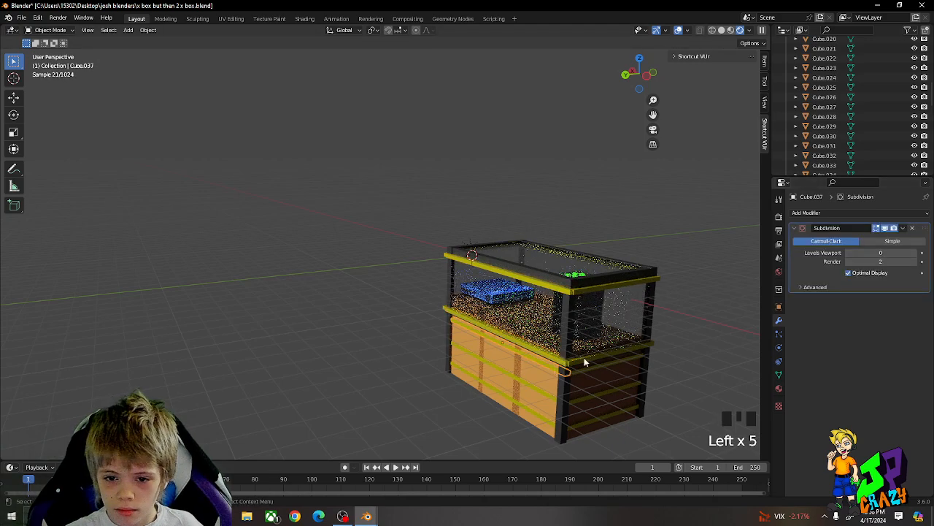
left_click(912, 228)
left_click(546, 392)
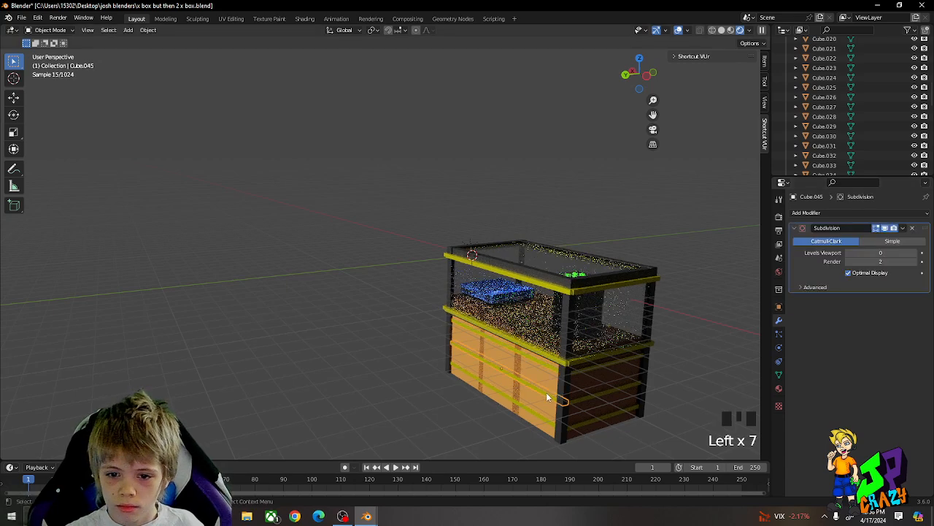
left_click(912, 228)
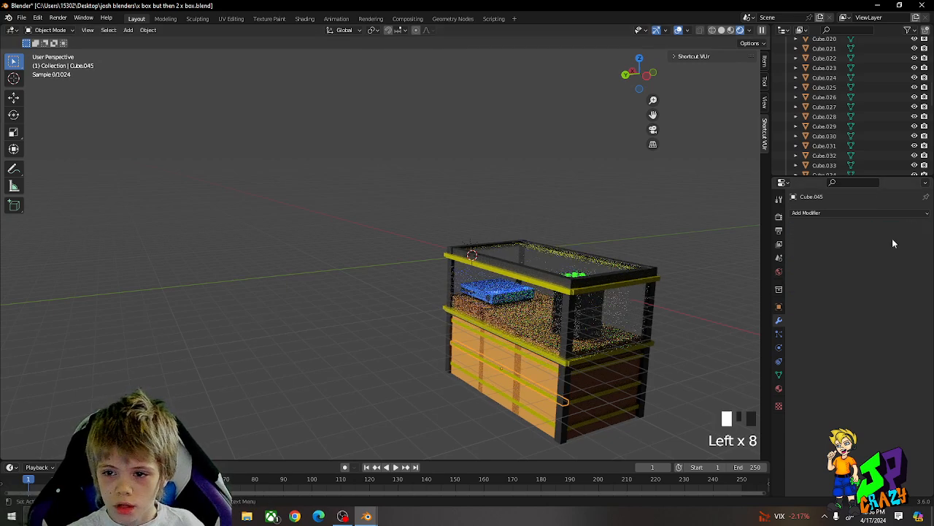
left_click(537, 417)
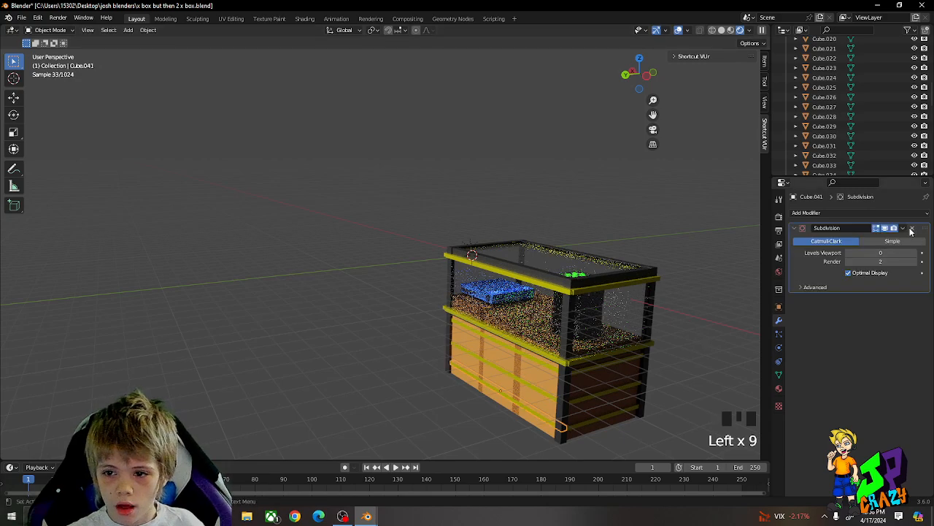
left_click(911, 228)
Remove the Subdivision modifiers from all five yellow trim bars on the short dark brown side, working from the base up to the lid.
left_click(615, 417)
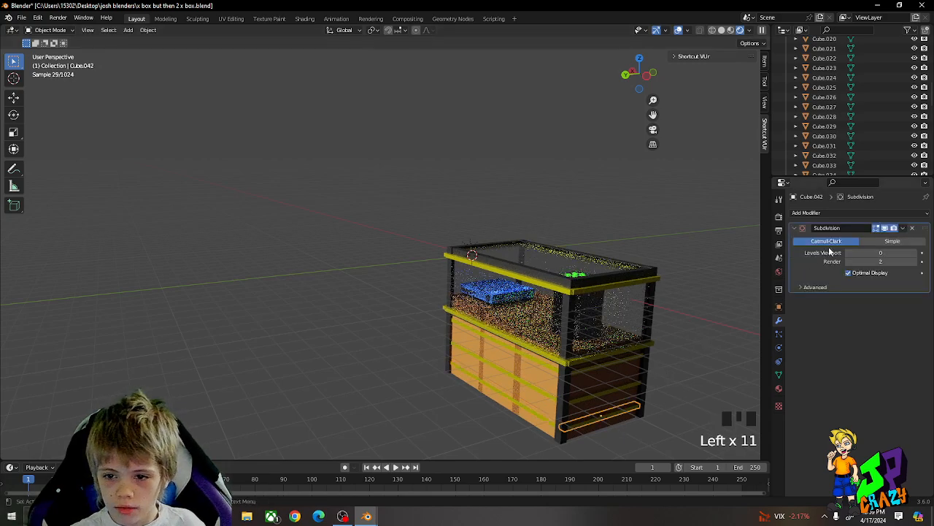
left_click(912, 227)
left_click(628, 389)
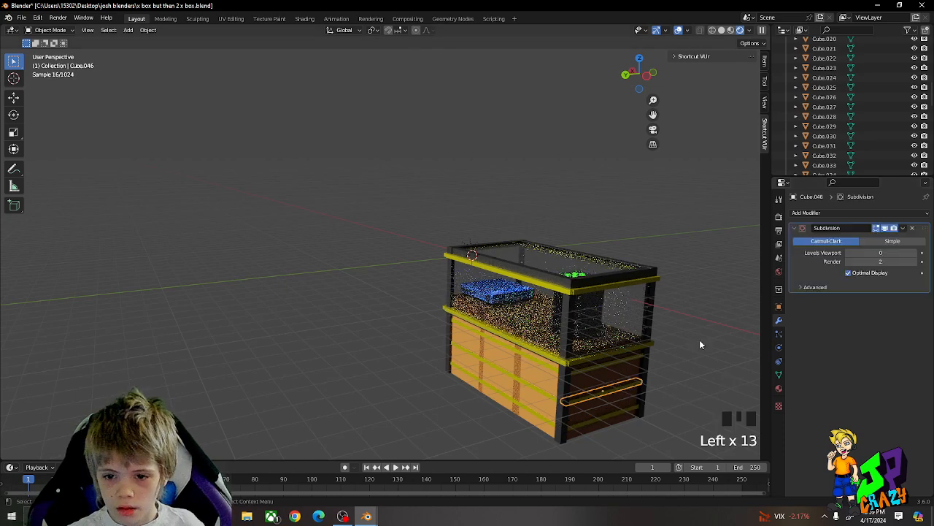
left_click(912, 228)
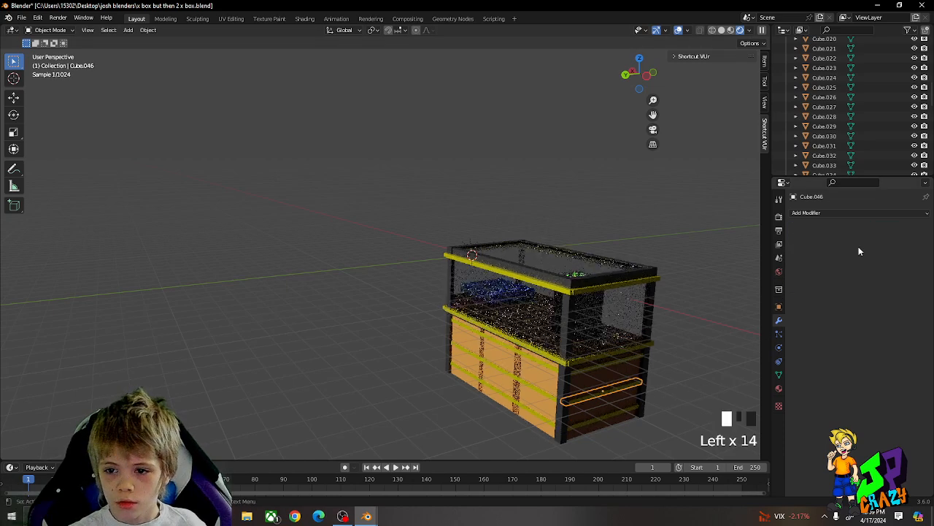
left_click(623, 359)
left_click(912, 228)
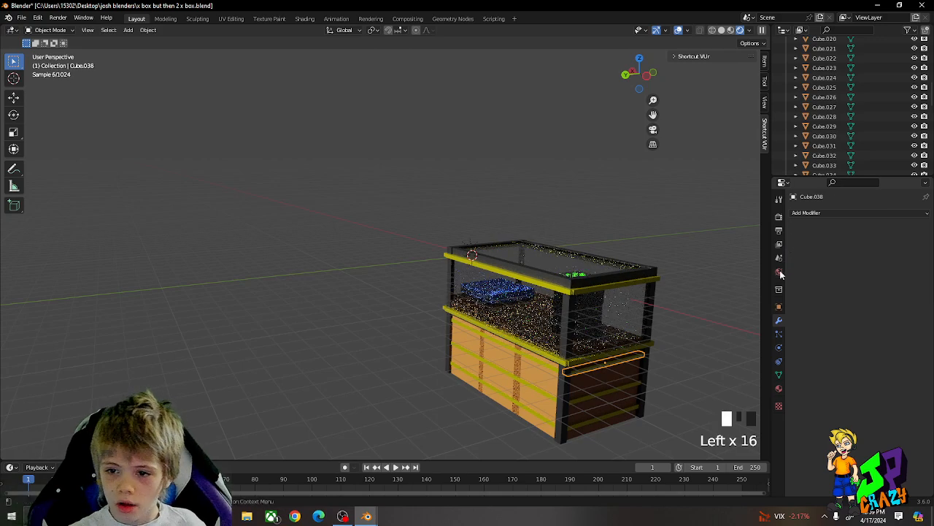
left_click(612, 354)
left_click(912, 227)
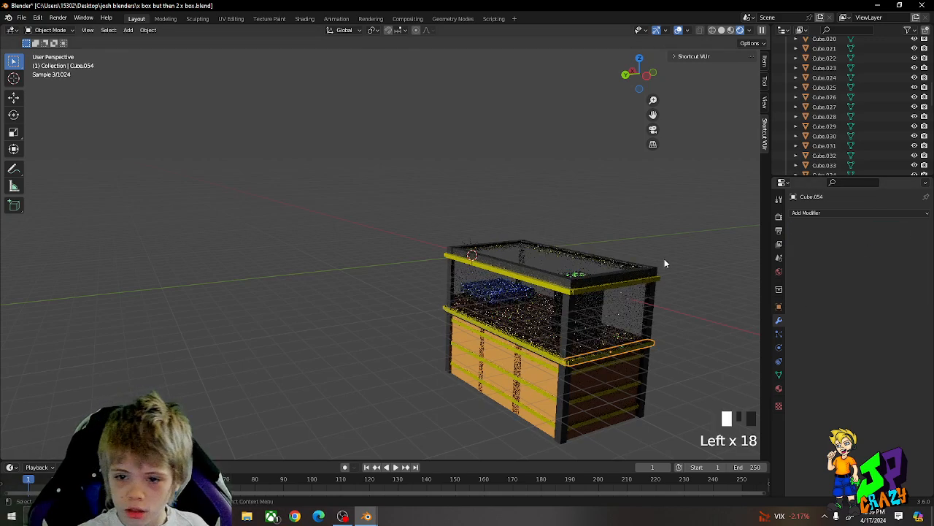
left_click(661, 270)
left_click(912, 227)
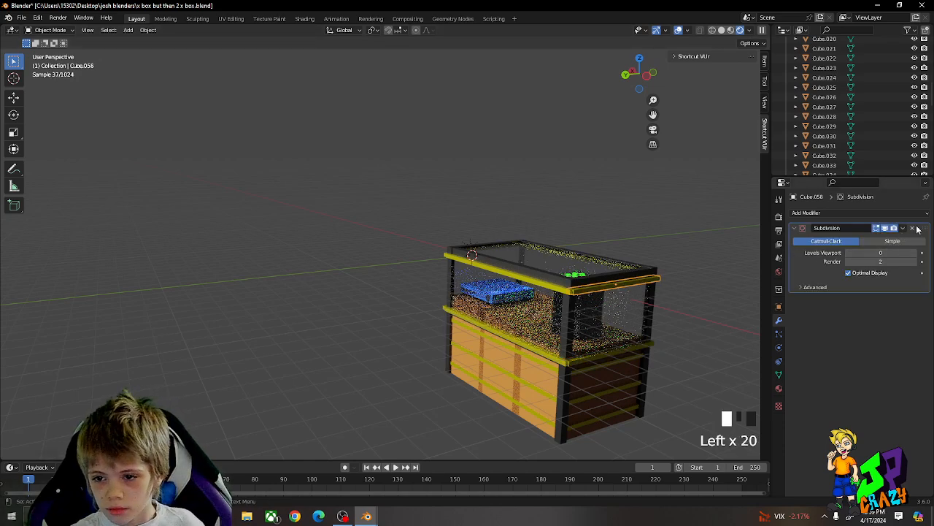
Remove the Subdivision modifiers from the yellow lid trim bars along the back and the short side nearest the blue console.
left_click(584, 289)
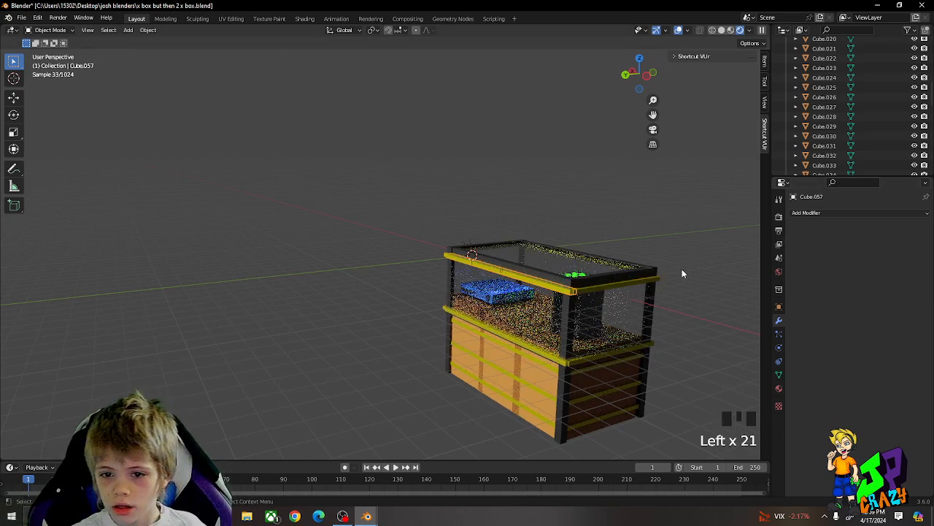
left_click(626, 269)
middle_click_drag(652, 282, 469, 347)
left_click(469, 346)
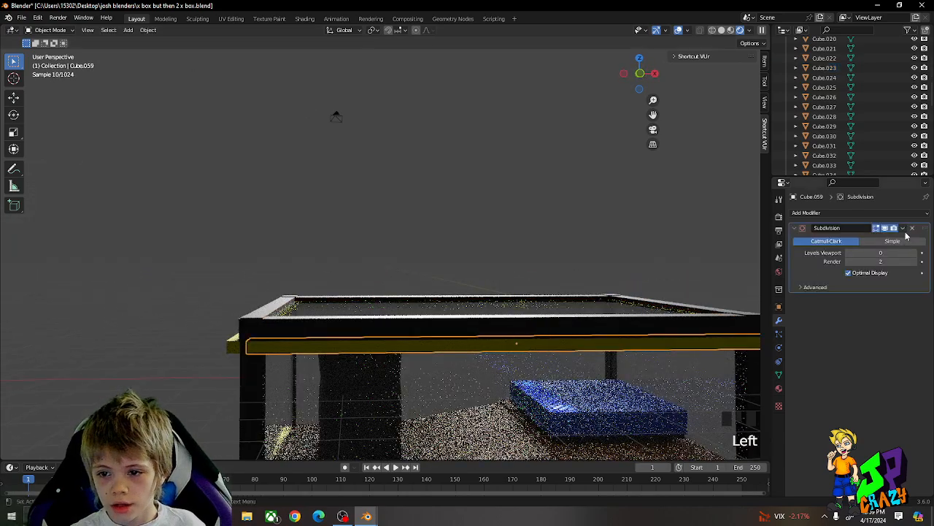
left_click(912, 227)
middle_click_drag(577, 324, 511, 350)
left_click(488, 362)
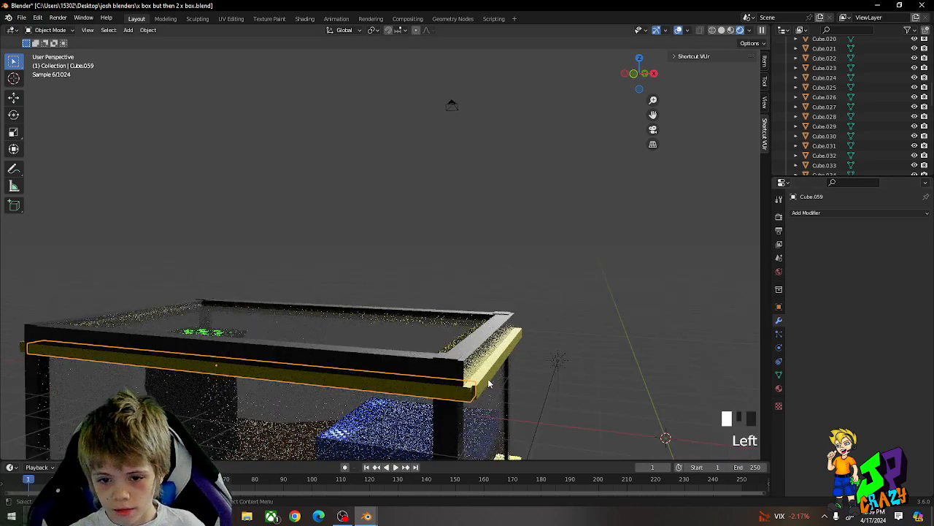
left_click(911, 227)
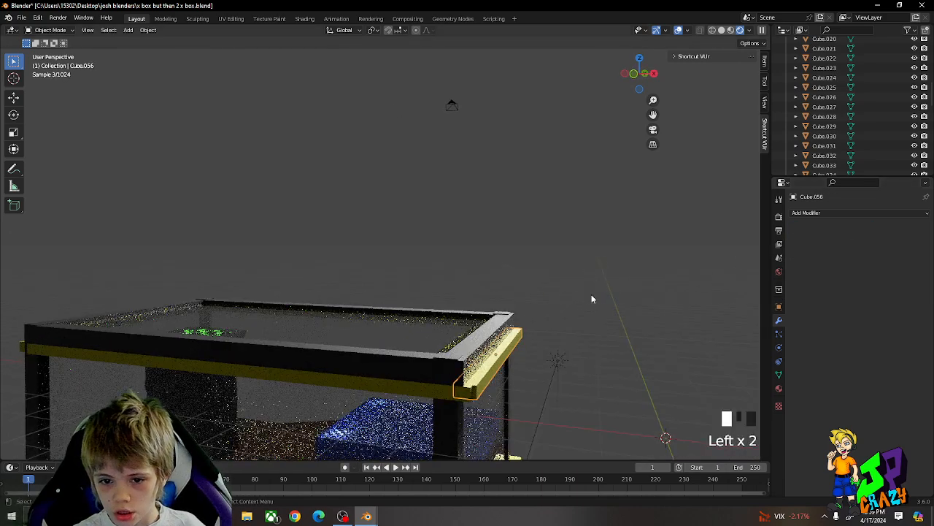
Remove the Subdivision modifier from the yellow bar below the glass on the short side nearest the blue console.
middle_click_drag(592, 297, 119, 334)
left_click(117, 321)
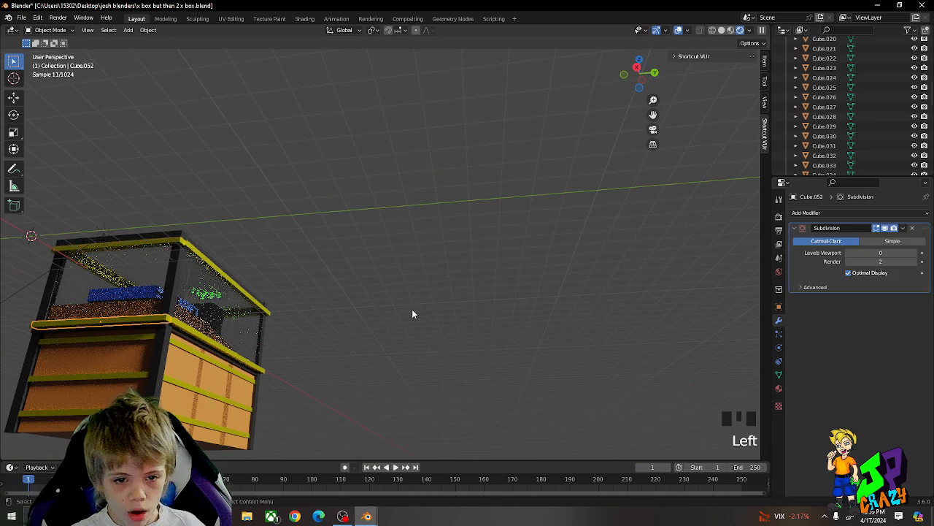
left_click(908, 228)
left_click(903, 228)
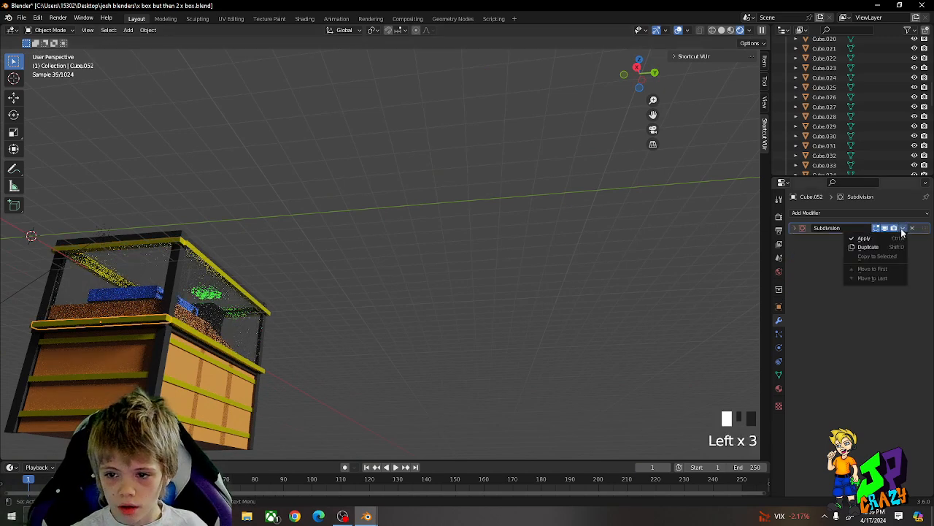
left_click(911, 228)
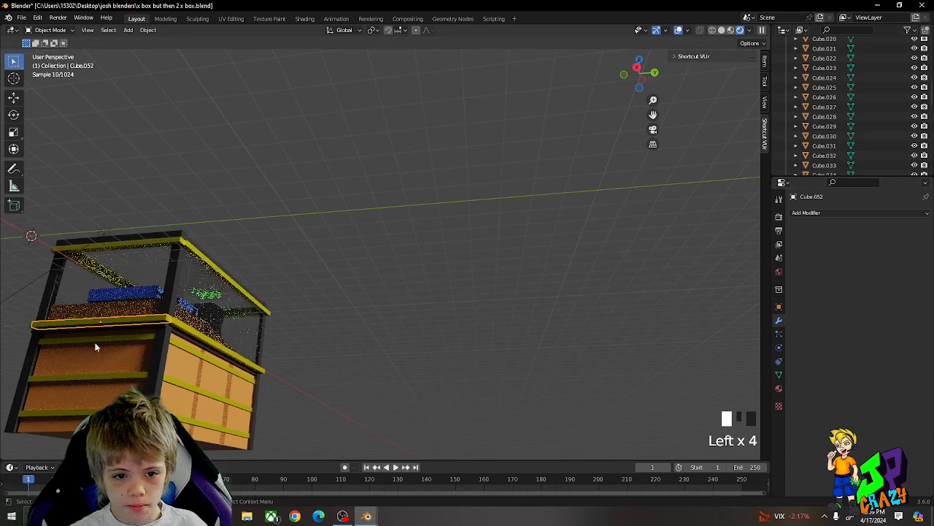
Remove the Subdivision modifiers from the three yellow strips on the base's short side below the blue console, working downwards.
left_click(127, 347)
left_click(126, 339)
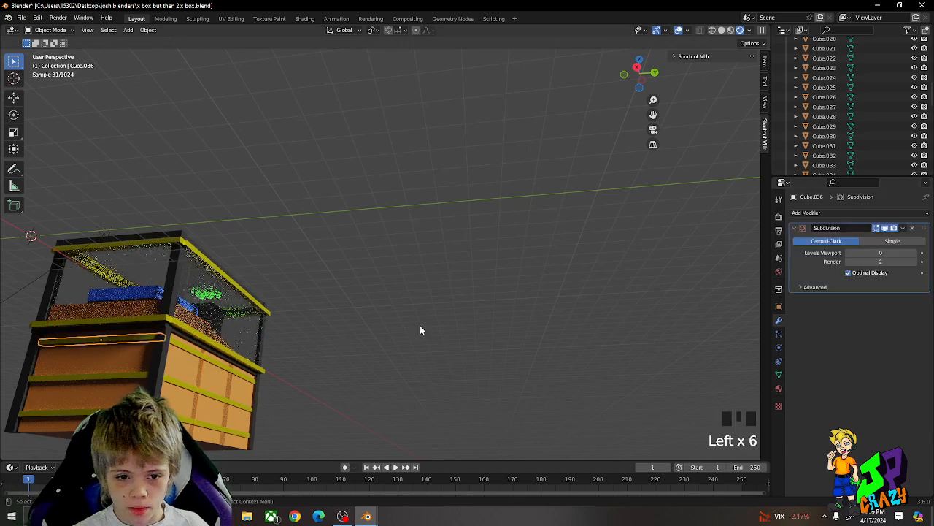
left_click(913, 229)
left_click(124, 374)
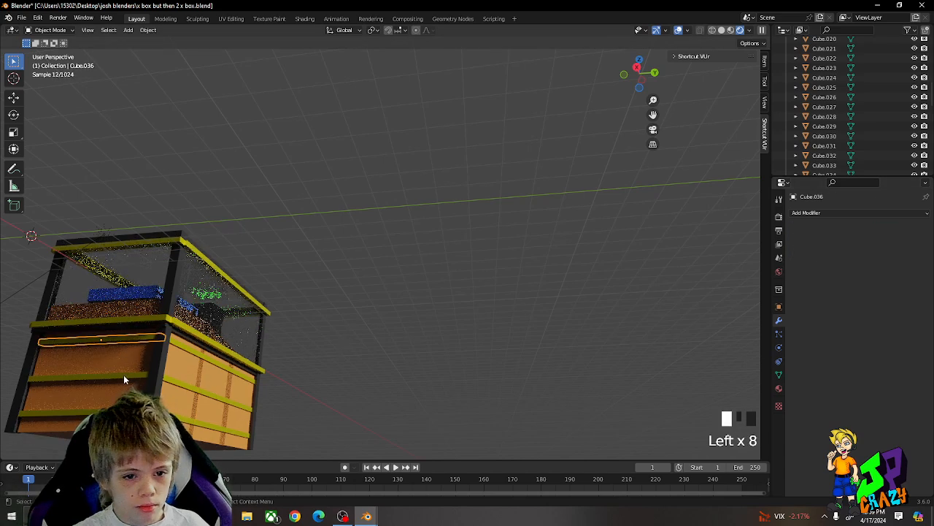
left_click(912, 228)
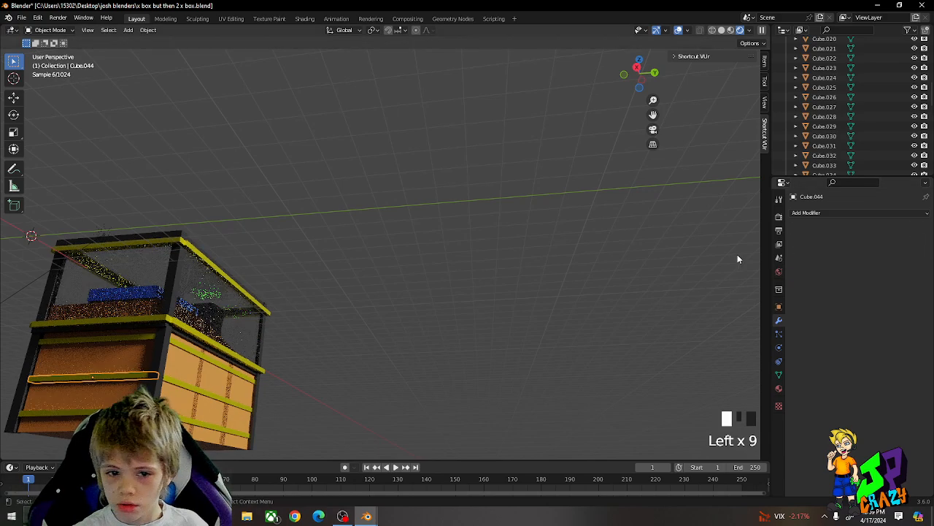
left_click(249, 382)
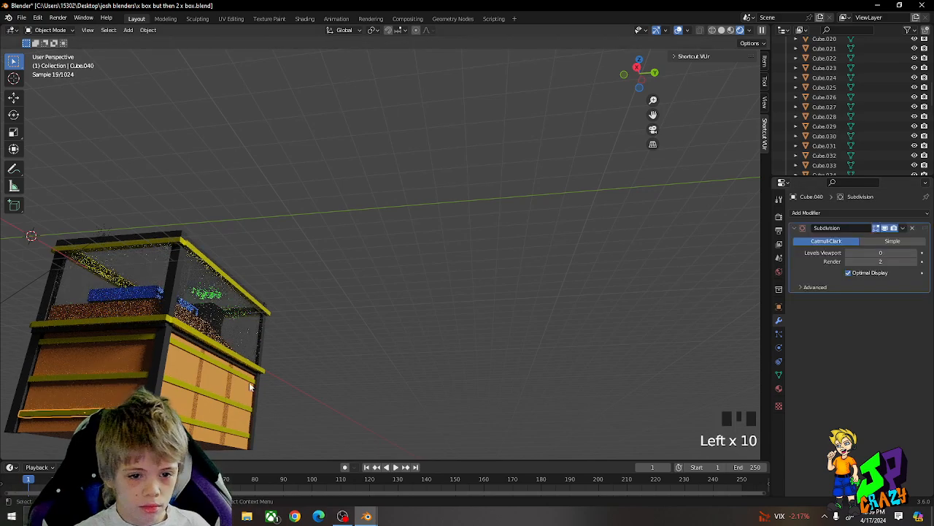
left_click(912, 227)
Set the render level of the upright black console's Subdivision modifier to 0.
middle_click_drag(314, 333, 354, 309)
scroll(833, 110, "up", 16)
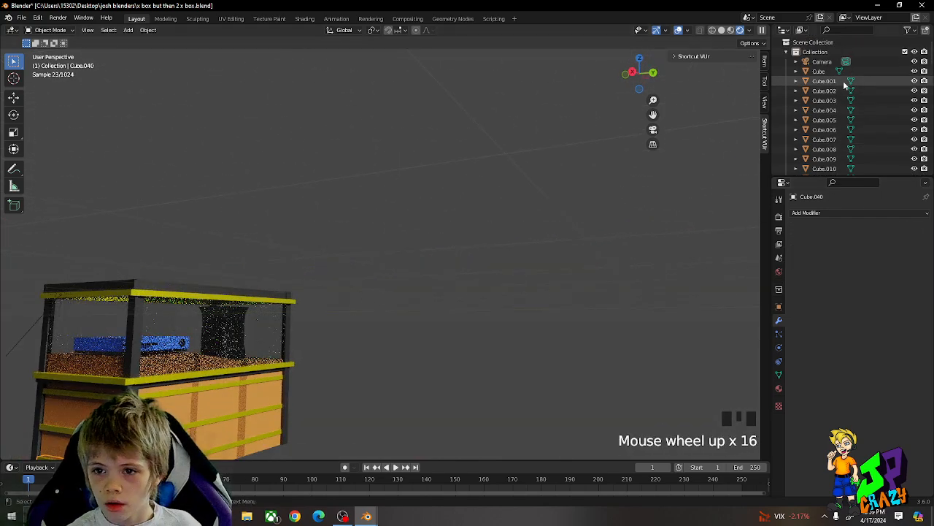
middle_click_drag(367, 255, 428, 369)
scroll(226, 375, "down", 1)
scroll(330, 377, "up", 4)
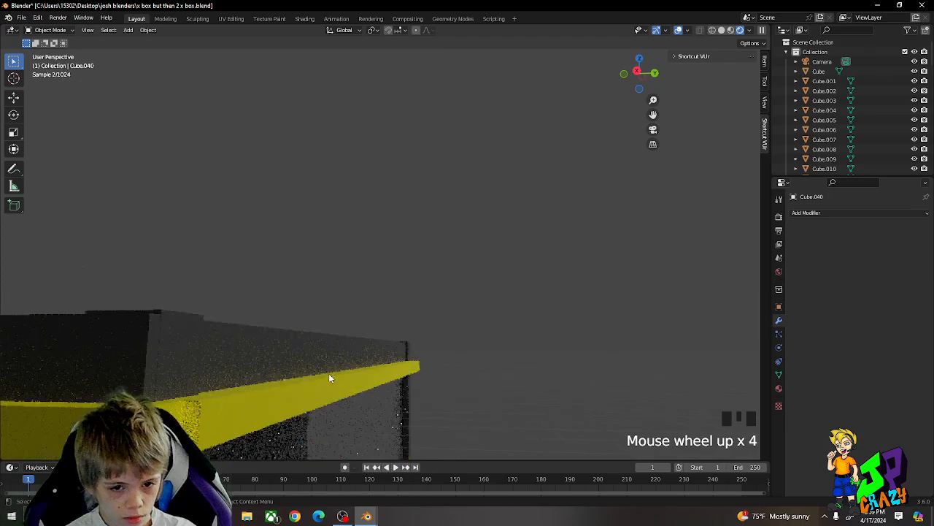
middle_click_drag(329, 378, 472, 280, "shift")
scroll(374, 352, "up", 3)
scroll(377, 350, "up", 1)
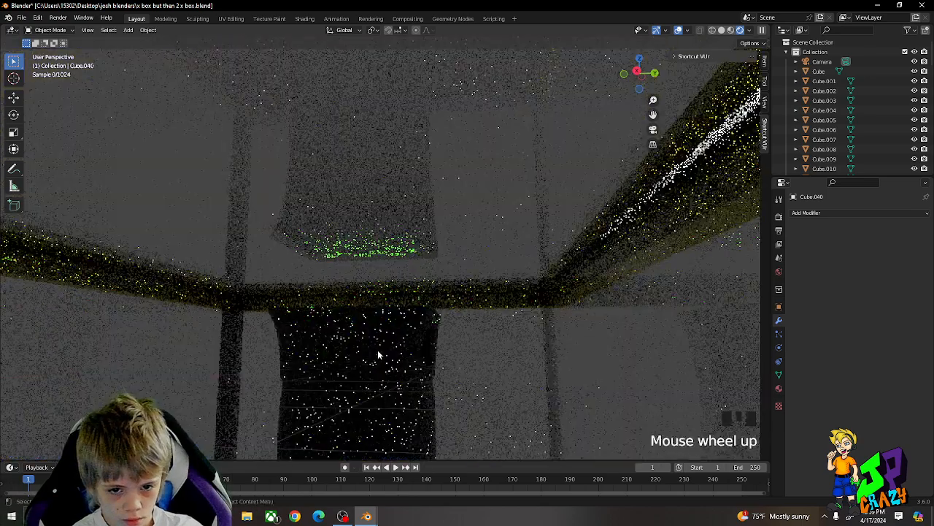
left_click(376, 359)
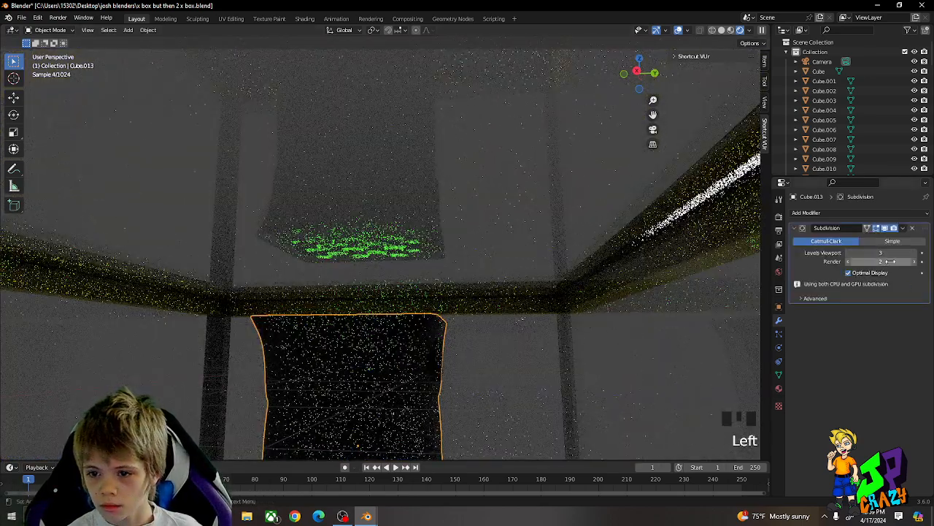
double_click(866, 261)
key("BackSpace")
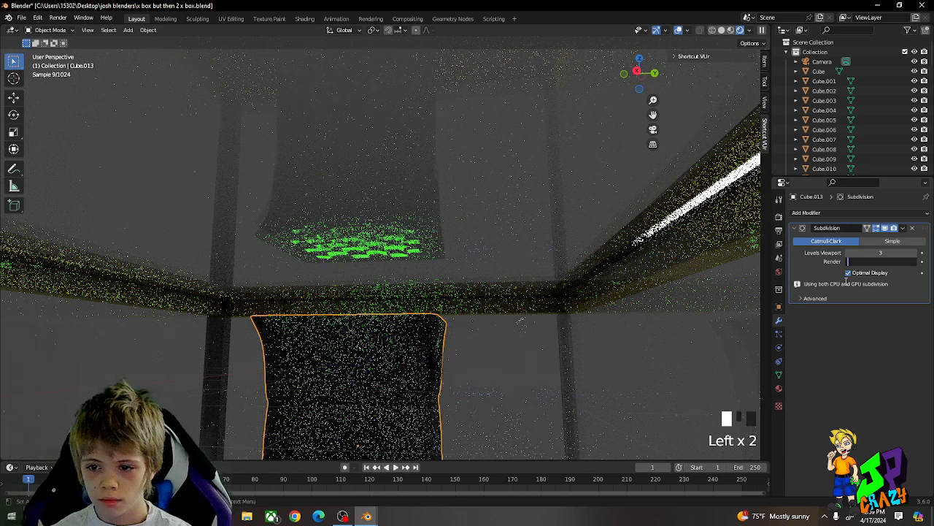
left_click(848, 281)
left_click(879, 262)
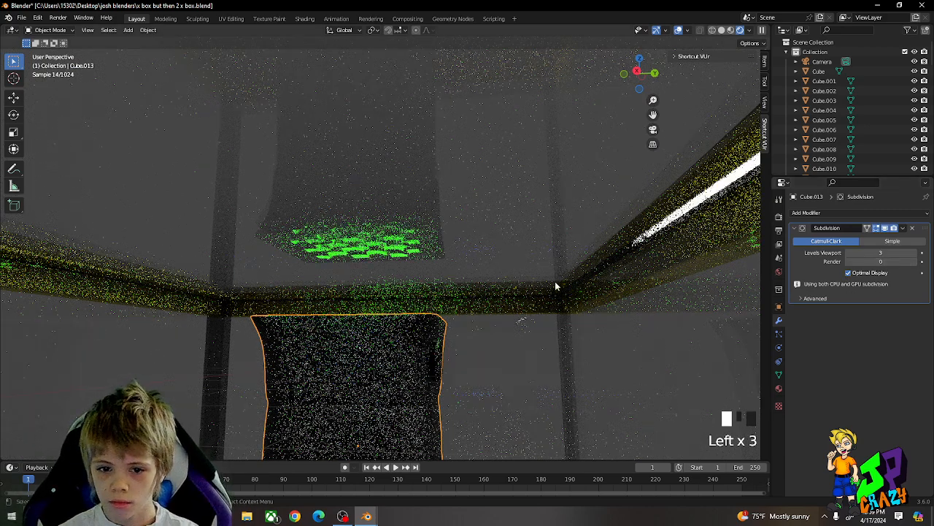
Render a new test image from the camera to check the display case.
middle_click_drag(557, 285, 461, 305)
scroll(504, 272, "down", 7)
scroll(503, 271, "down", 4)
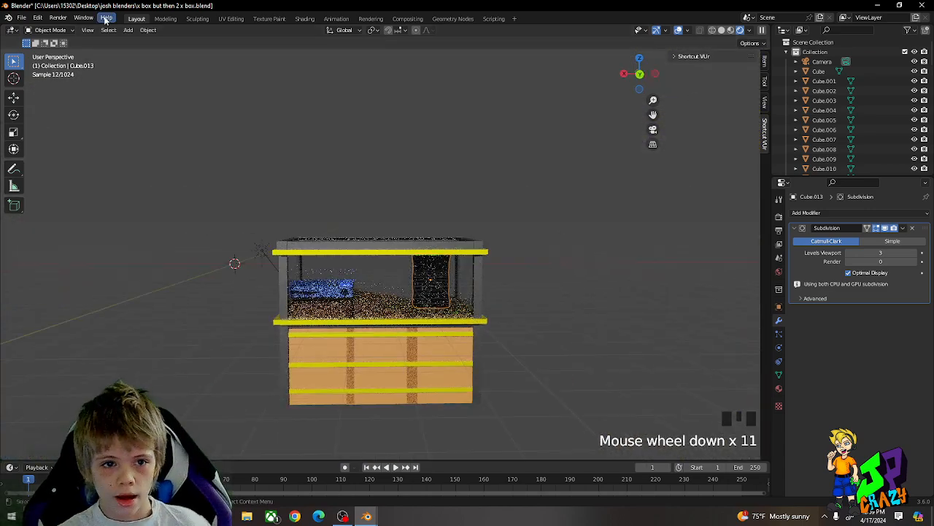
left_click(59, 18)
left_click(67, 29)
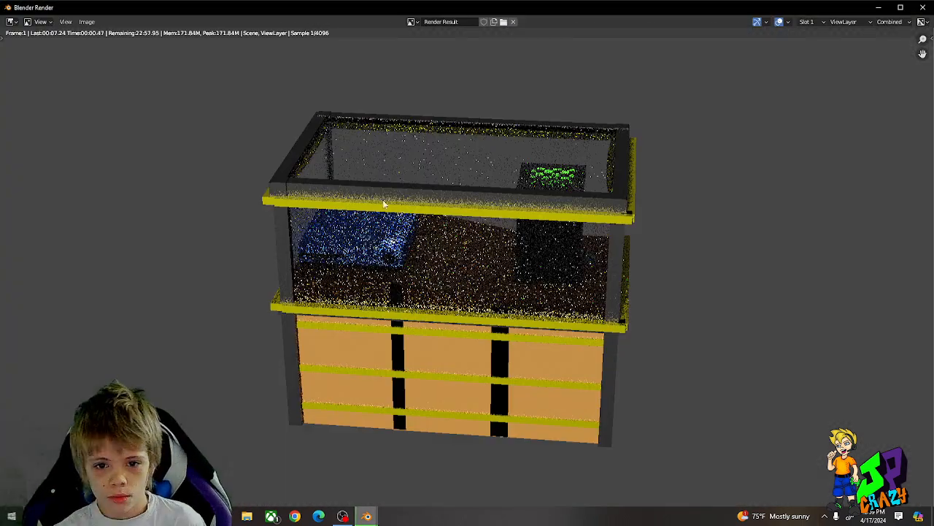